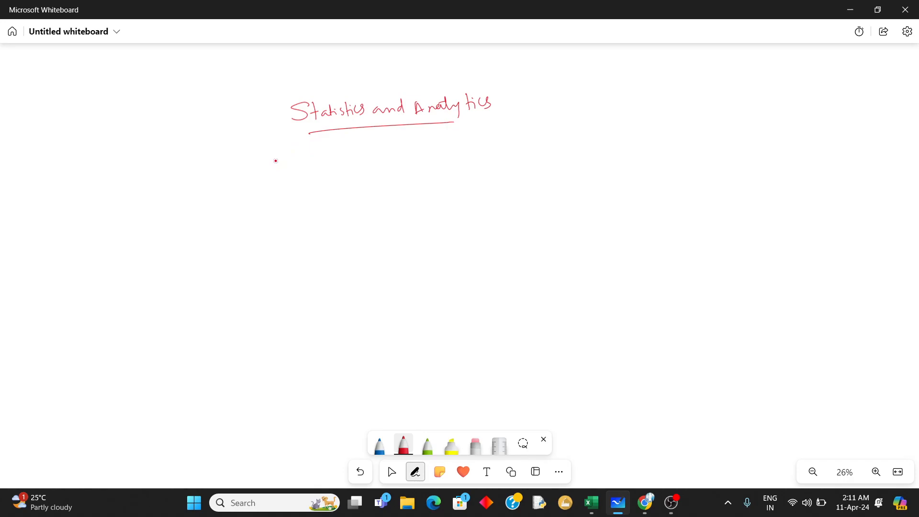
Step: Handwrite "MS Excel" in red below the "Statistics and Analytics" title and underline it twice
click(313, 168)
drag(321, 160, 323, 167)
mouse_move(341, 157)
mouse_down()
mouse_move(337, 164)
mouse_move(348, 160)
mouse_up()
mouse_move(348, 161)
mouse_down()
mouse_move(355, 147)
mouse_move(355, 165)
mouse_up()
drag(287, 187, 346, 177)
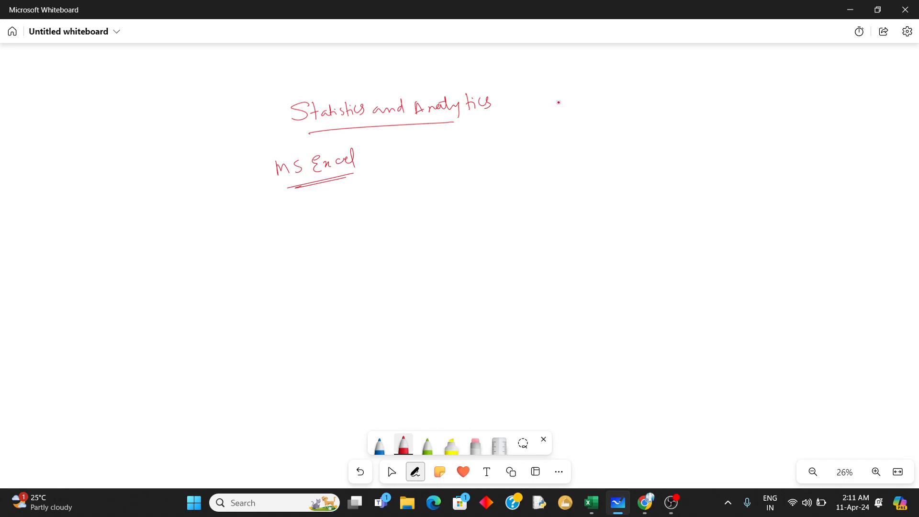
Step: Handwrite a vertical list of Student 1 to 10, using ditto marks from the second row down
mouse_move(559, 107)
mouse_down()
mouse_move(553, 118)
mouse_move(598, 117)
mouse_move(601, 104)
mouse_move(612, 106)
mouse_move(611, 119)
mouse_move(576, 136)
mouse_up()
mouse_move(583, 130)
mouse_down()
mouse_move(617, 137)
mouse_move(610, 156)
mouse_move(617, 173)
mouse_move(582, 195)
mouse_move(616, 189)
mouse_move(584, 213)
mouse_up()
mouse_move(587, 209)
mouse_down()
mouse_move(613, 208)
mouse_move(617, 228)
mouse_move(589, 254)
mouse_up()
drag(596, 249, 595, 253)
mouse_move(621, 242)
mouse_down()
mouse_move(614, 279)
mouse_move(592, 294)
mouse_up()
drag(599, 289, 623, 292)
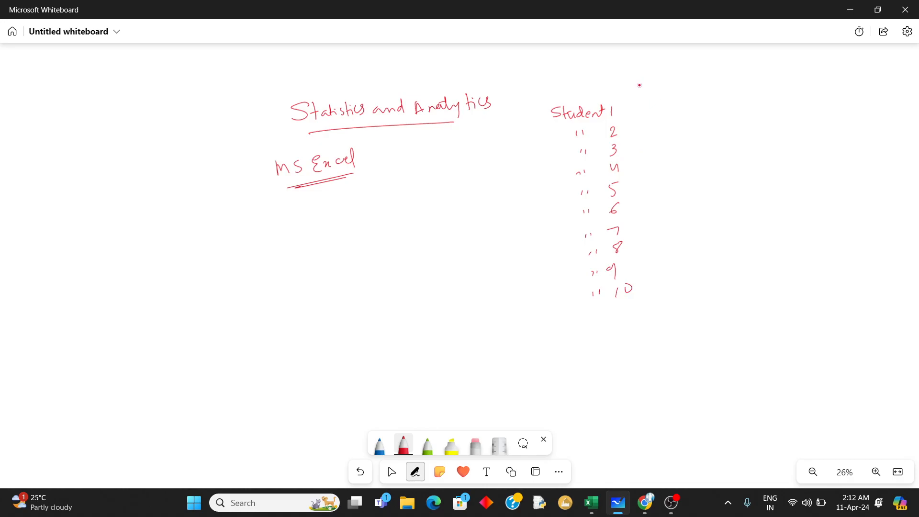
Step: Handwrite the column heading "marks in BEPS" beside the student list
mouse_move(633, 101)
mouse_down()
mouse_move(689, 95)
mouse_move(715, 105)
mouse_move(730, 91)
mouse_up()
click(670, 94)
drag(726, 98, 736, 98)
click(743, 94)
click(742, 98)
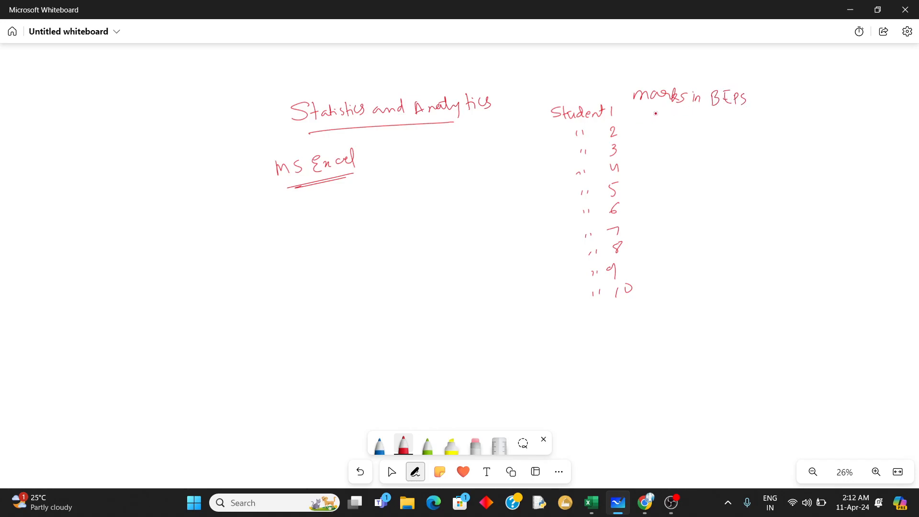
Step: Handwrite the marks 10, 15, 22, 28, 33, 34, 36, 49, 80 and 98 beside the ten students
mouse_move(650, 110)
mouse_down()
mouse_move(661, 119)
mouse_move(658, 110)
mouse_move(649, 146)
mouse_move(666, 150)
mouse_move(651, 169)
mouse_up()
mouse_move(662, 158)
mouse_down()
mouse_move(661, 214)
mouse_move(640, 236)
mouse_move(656, 229)
mouse_move(645, 248)
mouse_move(668, 249)
mouse_move(649, 265)
mouse_move(671, 257)
mouse_up()
drag(640, 287, 650, 286)
drag(666, 276, 676, 273)
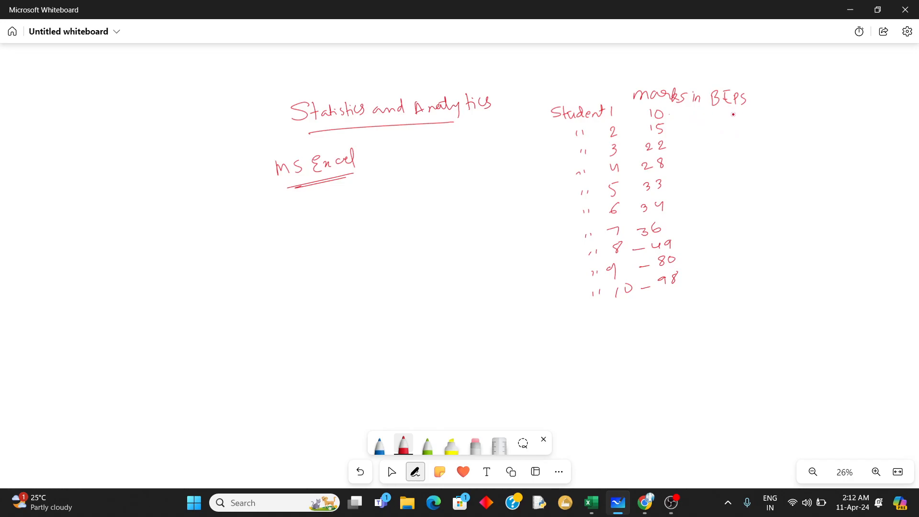
Step: Handwrite a Range and frequency table with circled range 1-20 and frequency 2, ticking marks 10 and 15 and underlining the row
mouse_move(758, 122)
mouse_down()
mouse_move(760, 138)
mouse_move(785, 129)
mouse_move(784, 151)
mouse_move(797, 133)
mouse_up()
mouse_move(774, 162)
mouse_down()
mouse_move(781, 170)
mouse_move(790, 161)
mouse_move(754, 156)
mouse_move(764, 176)
mouse_move(795, 170)
mouse_move(793, 160)
mouse_up()
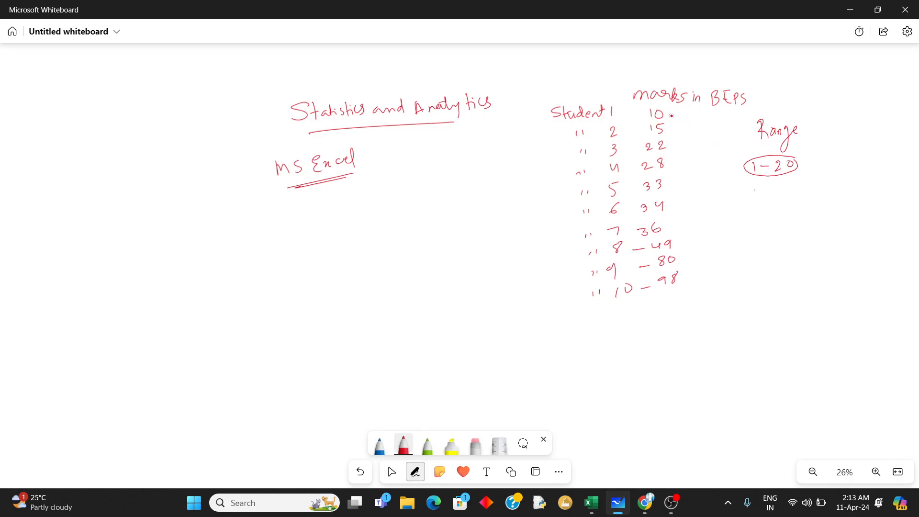
mouse_move(670, 115)
mouse_down()
mouse_move(684, 113)
mouse_move(685, 125)
mouse_up()
mouse_move(814, 125)
mouse_down()
mouse_move(817, 141)
mouse_move(827, 129)
mouse_move(872, 126)
mouse_move(884, 140)
mouse_up()
mouse_move(837, 160)
mouse_down()
mouse_move(837, 170)
mouse_move(853, 164)
mouse_up()
drag(749, 189, 850, 179)
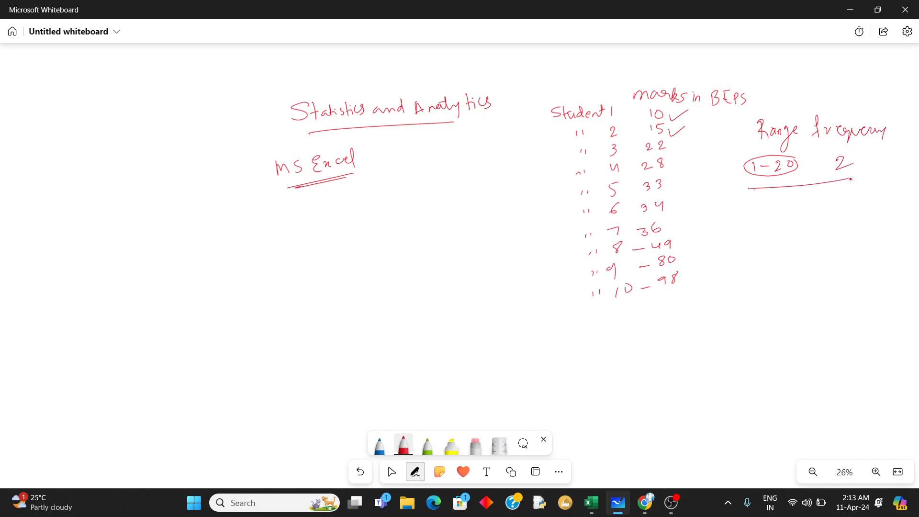
Step: Add range 21-40 with frequency 5, tick its five matching marks, and draw a brace beside the student list
mouse_move(744, 210)
mouse_down()
mouse_move(758, 216)
mouse_move(796, 198)
mouse_up()
mouse_move(670, 148)
mouse_down()
mouse_move(686, 146)
mouse_move(692, 195)
mouse_up()
drag(674, 228, 690, 218)
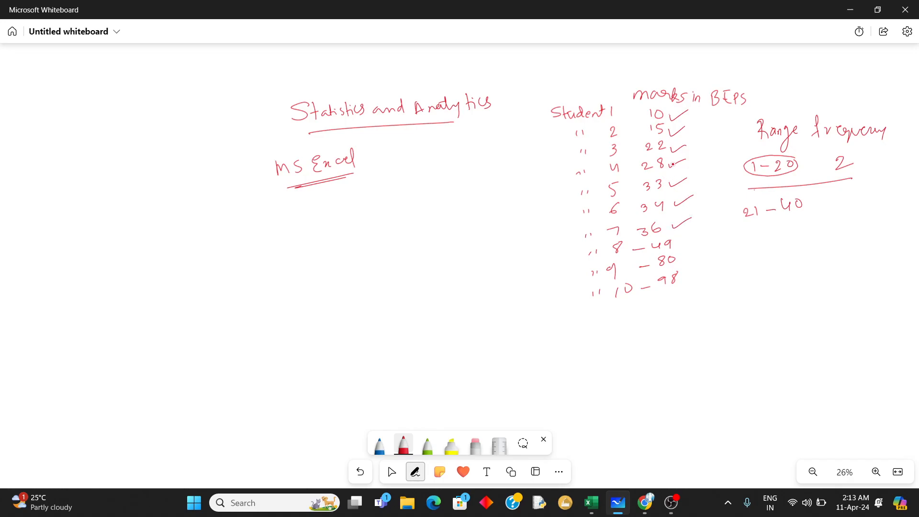
drag(696, 160, 708, 193)
mouse_move(837, 193)
mouse_down()
mouse_move(838, 204)
mouse_move(850, 192)
mouse_up()
mouse_move(553, 123)
mouse_down()
mouse_move(558, 285)
mouse_move(584, 299)
mouse_up()
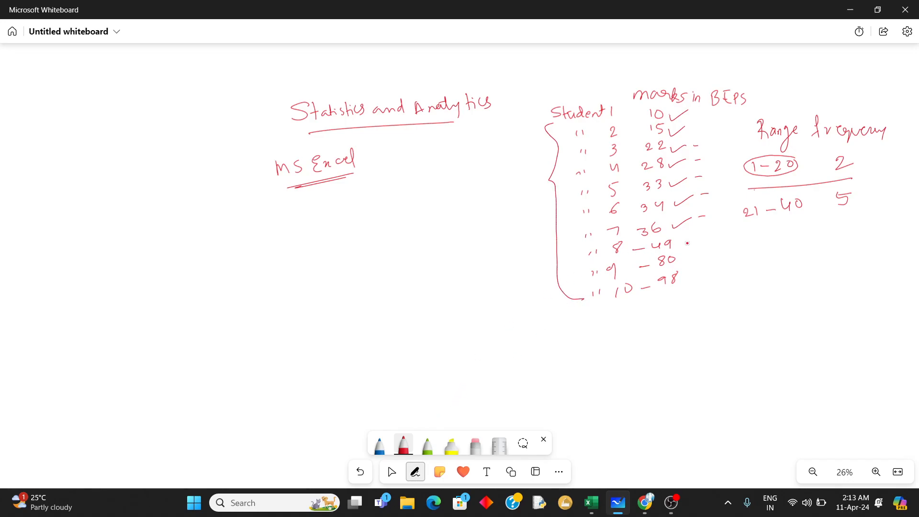
Step: Add ranges 41-60 with frequency 1 and 61-80 with frequency 0, ticking the mark 49
mouse_move(748, 229)
mouse_down()
mouse_move(757, 239)
mouse_move(800, 225)
mouse_up()
click(763, 233)
drag(679, 246, 708, 241)
drag(840, 218, 841, 231)
mouse_move(753, 251)
mouse_down()
mouse_move(751, 264)
mouse_move(762, 266)
mouse_move(803, 248)
mouse_up()
drag(820, 254, 851, 246)
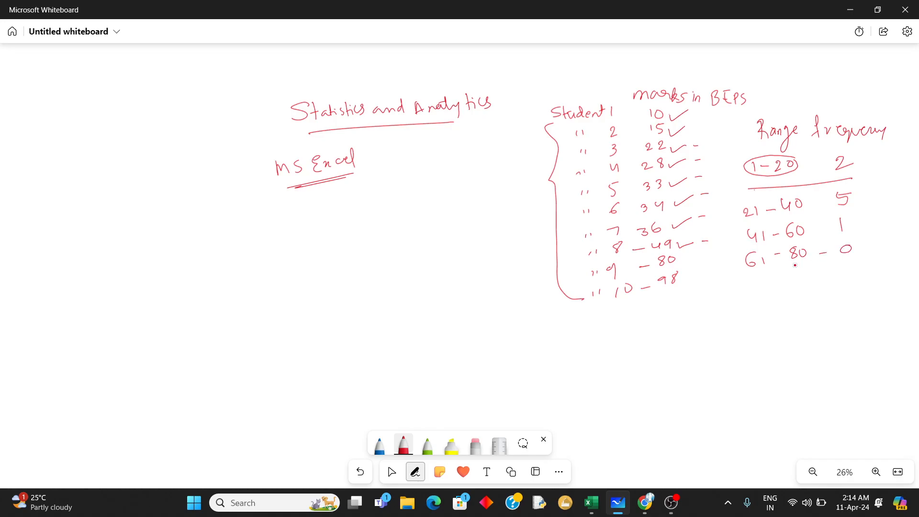
Step: Add the last range row 81-10 with frequency 1 and tick the marks 80 and 98
drag(750, 279, 752, 278)
mouse_move(759, 279)
mouse_down()
mouse_move(763, 289)
mouse_move(804, 270)
mouse_move(850, 273)
mouse_move(834, 272)
mouse_up()
mouse_move(683, 277)
mouse_down()
mouse_move(702, 273)
mouse_move(695, 257)
mouse_move(711, 256)
mouse_up()
drag(707, 274, 712, 272)
Step: Switch to Excel with a blank workbook and shrink its window so it sits beside the whiteboard's student table
click(591, 503)
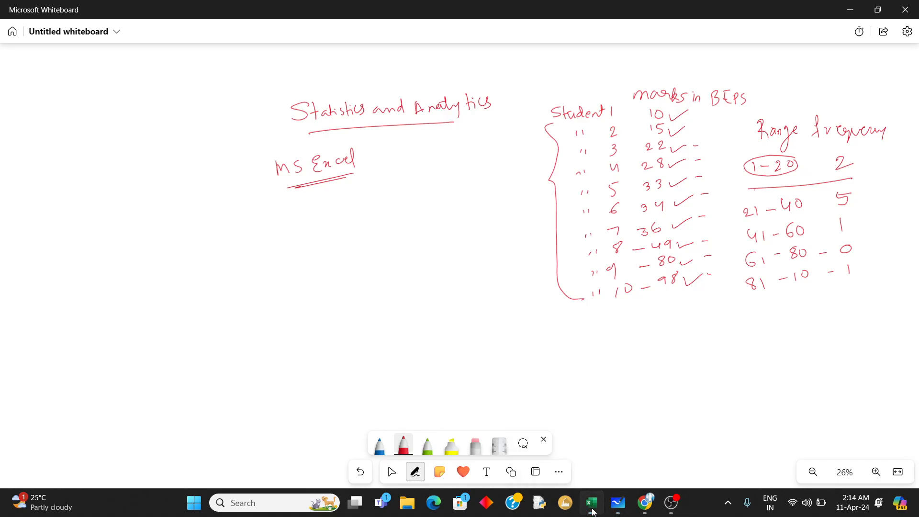
click(132, 138)
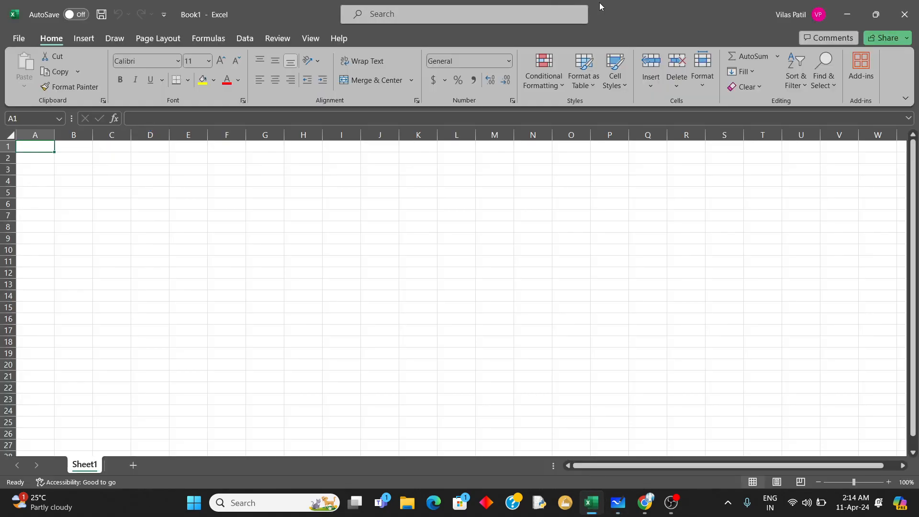
double_click(625, 6)
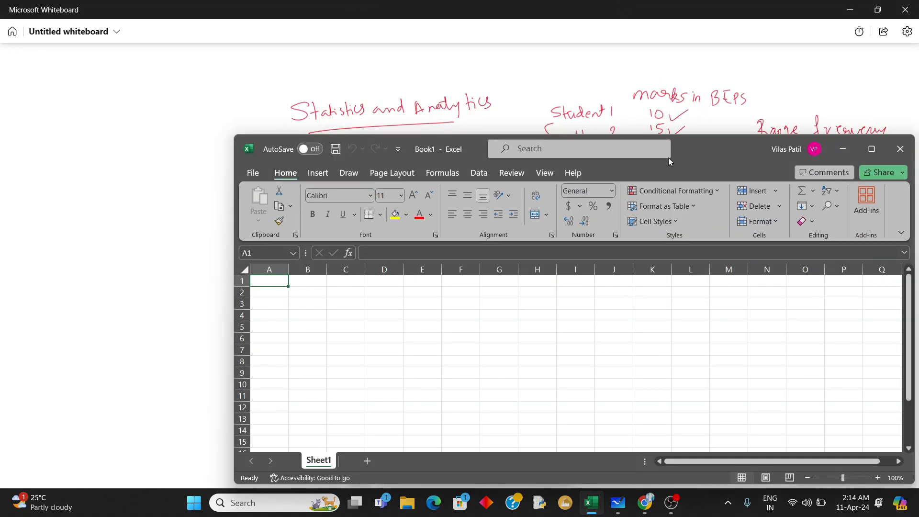
mouse_move(697, 154)
mouse_down()
mouse_move(493, 99)
mouse_move(456, 36)
mouse_move(466, 20)
mouse_up()
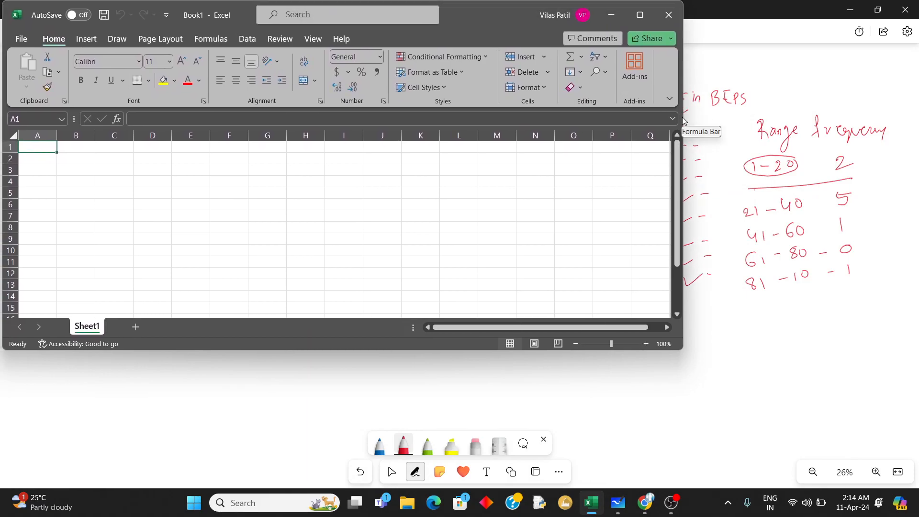
drag(685, 94, 457, 94)
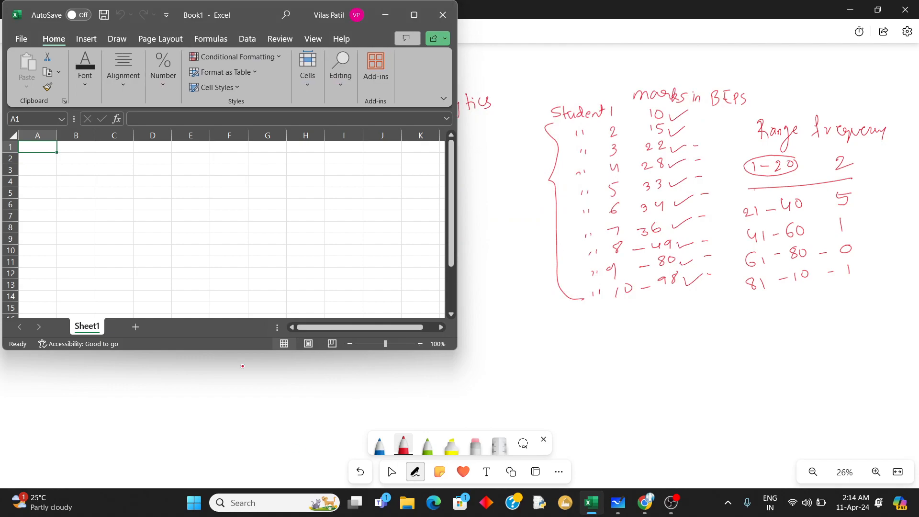
Step: Enter the headings "Name of students" in A1 and "Marks in BEPS" in B1
text(Name of S)
key(BackSpace)
text(stud)
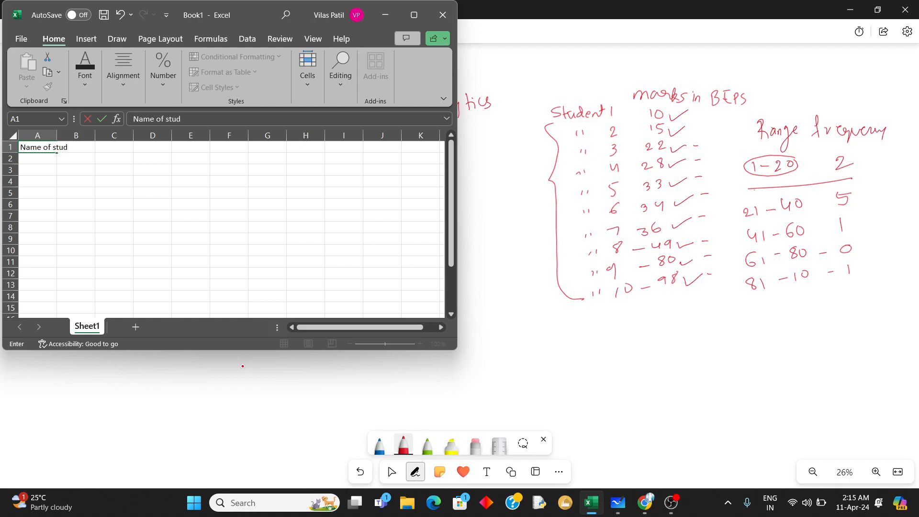
text(ents)
key(Tab)
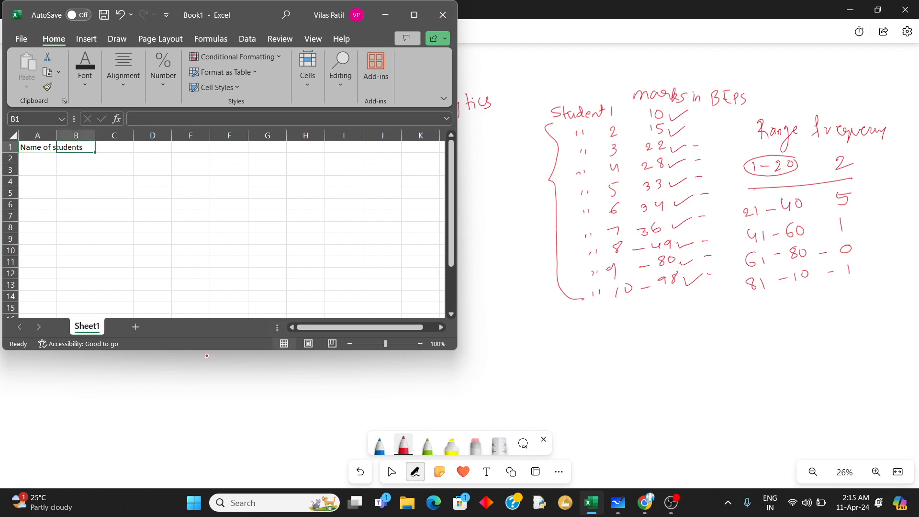
text(Mar)
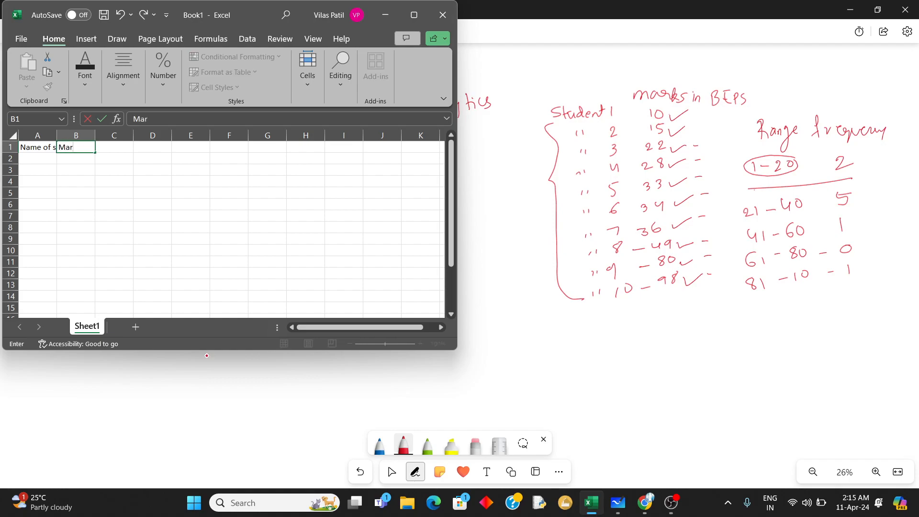
text(ks in BEPD)
key(BackSpace)
text(S)
click(129, 252)
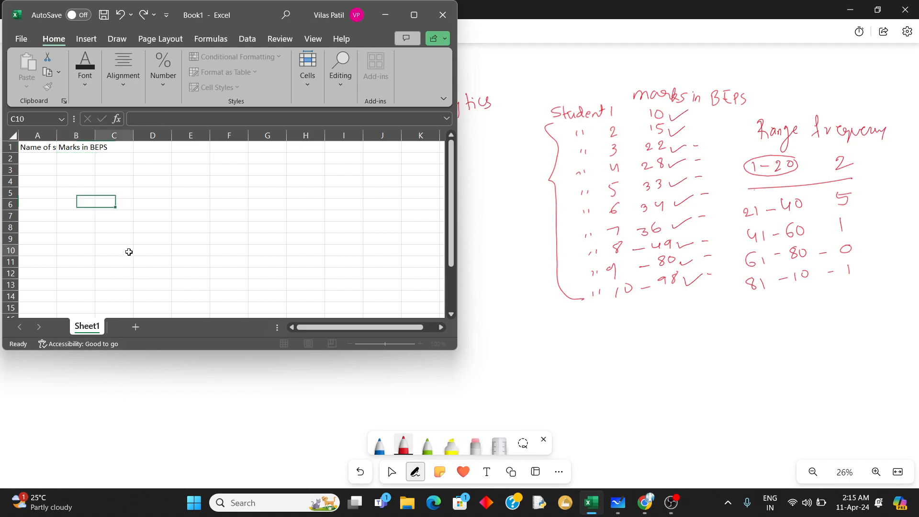
Step: Fit the widths of columns A and B to their headings and make both headings bold
click(50, 148)
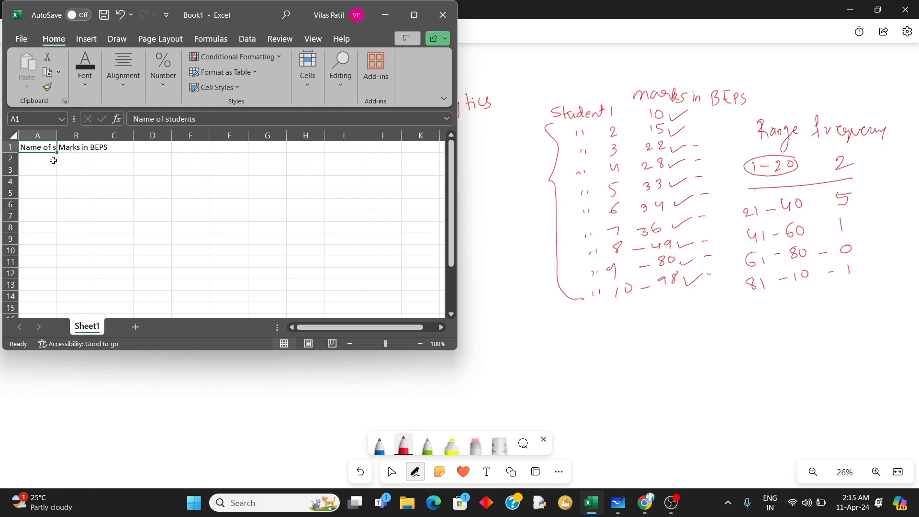
double_click(56, 136)
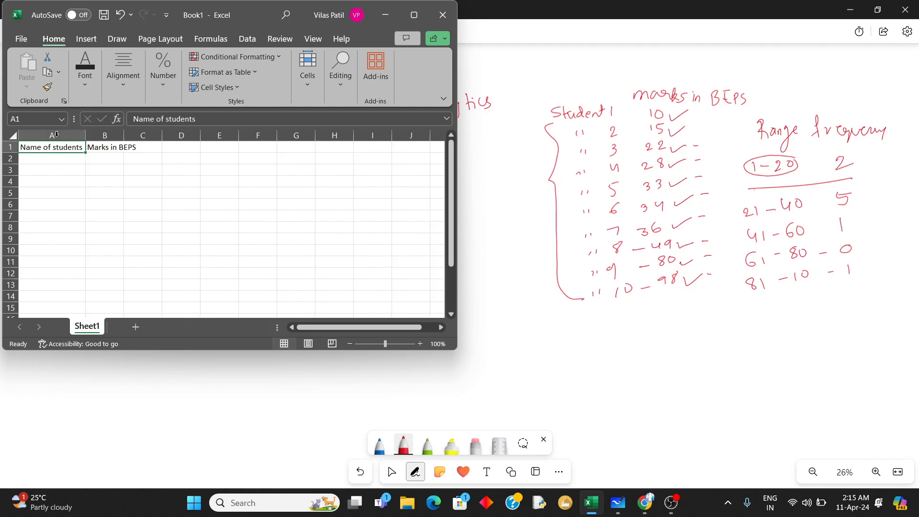
double_click(123, 132)
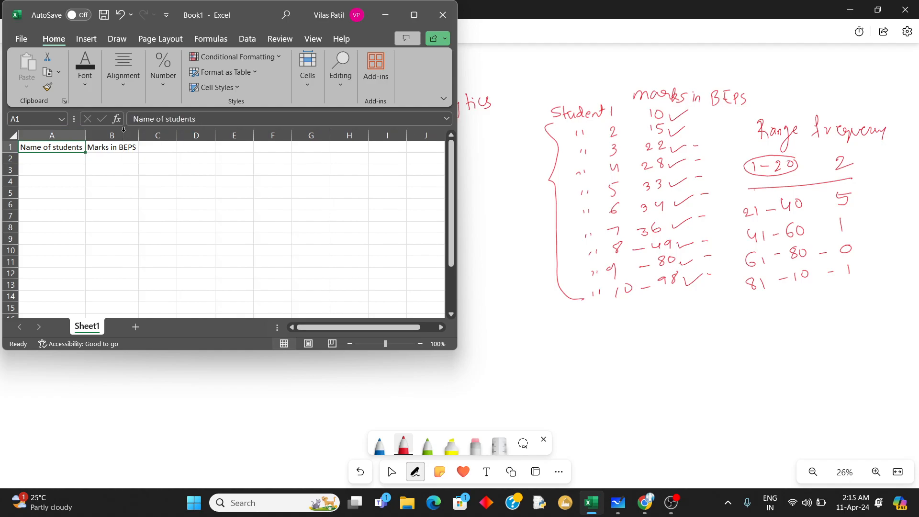
click(67, 160)
drag(57, 147, 92, 147)
key(ctrl+b)
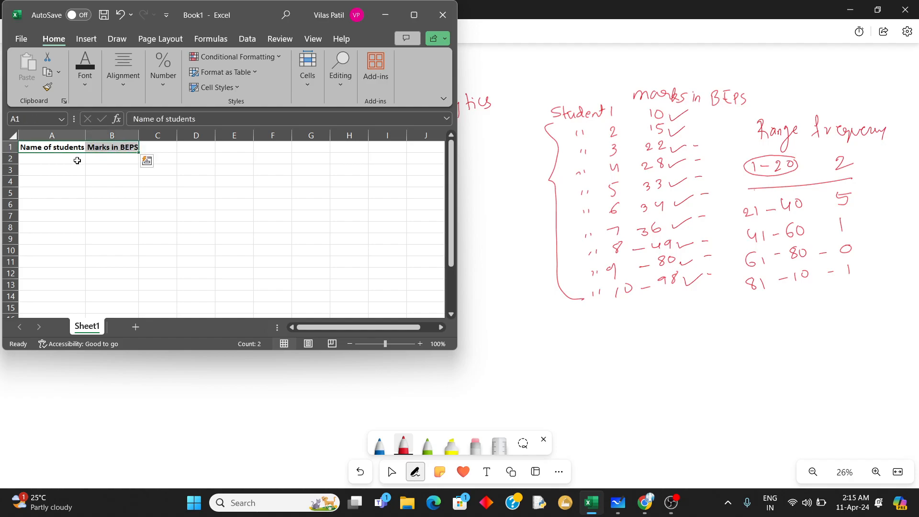
Step: Enter "Sudent1" in A2 and "Student2" in A3
click(77, 161)
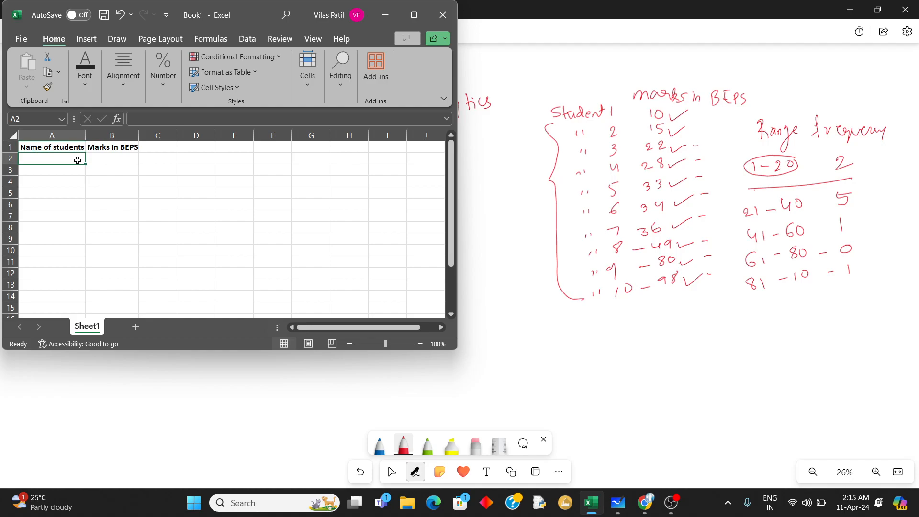
text(Sudent1)
key(Return)
text(S)
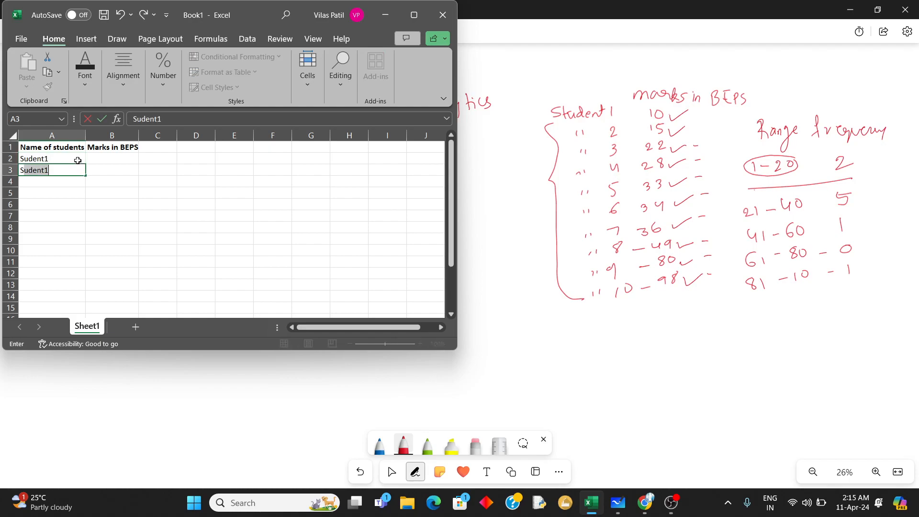
text(tudent2)
click(63, 203)
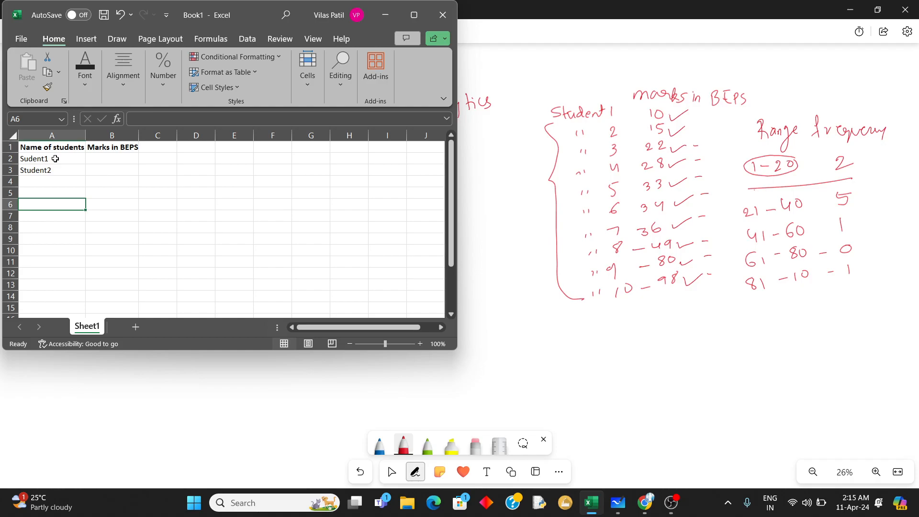
Step: Correct the spelling of the label in A2 to "Student1"
double_click(25, 159)
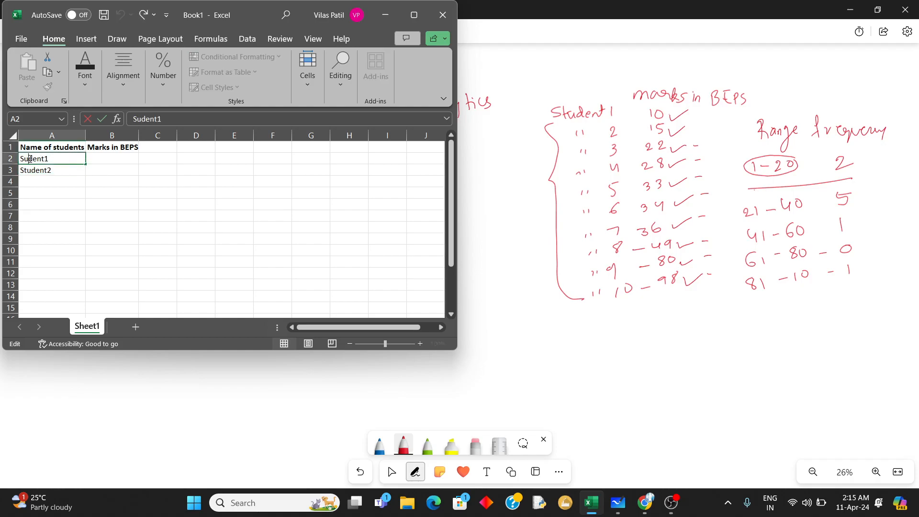
text(tuden)
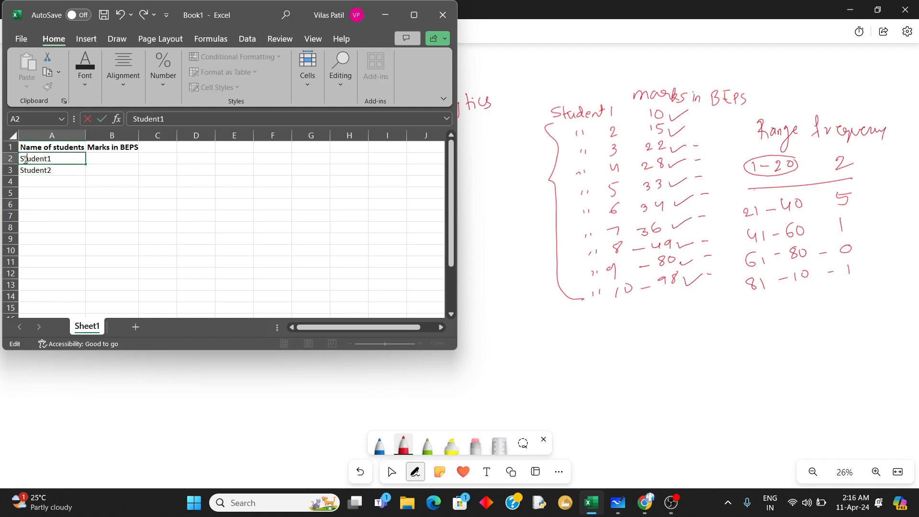
text(t)
click(38, 192)
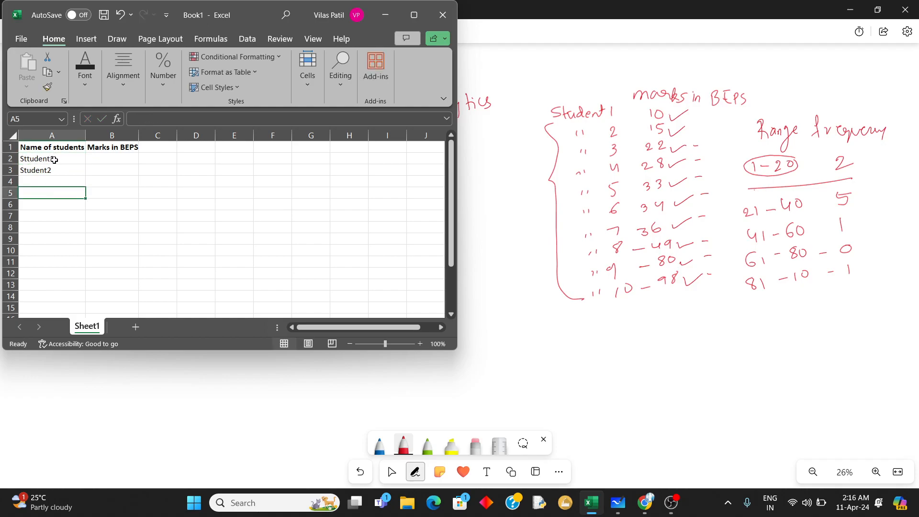
click(29, 159)
double_click(29, 159)
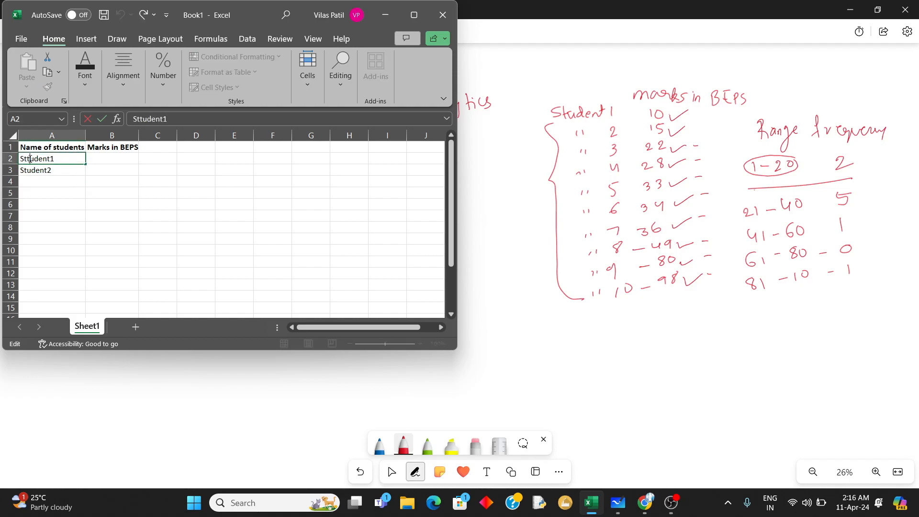
key(BackSpace)
click(33, 192)
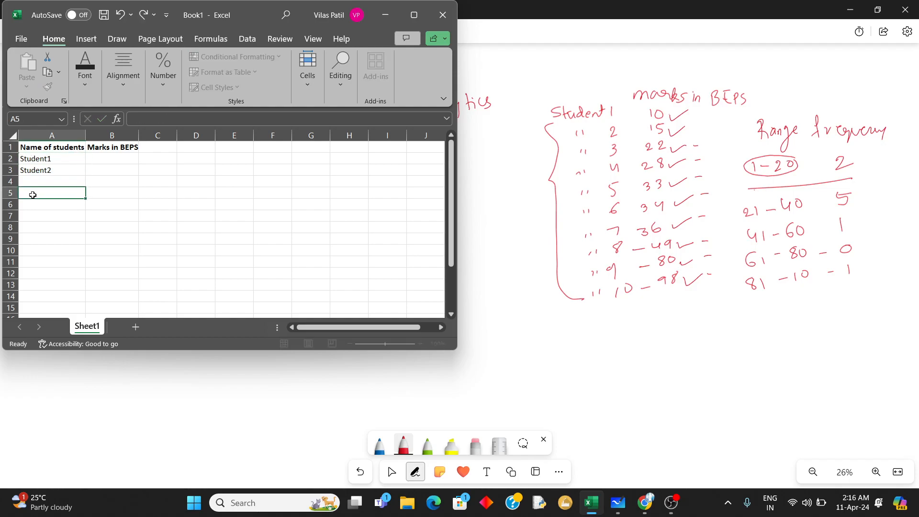
Step: Fill the student labels down to Student10 in A11 and enter 10 as the mark in B2
drag(38, 156, 39, 167)
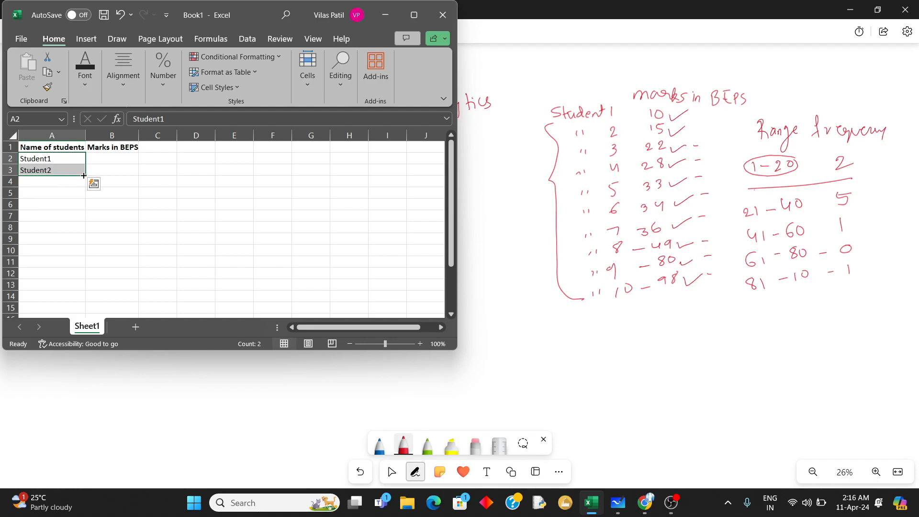
drag(84, 176, 89, 264)
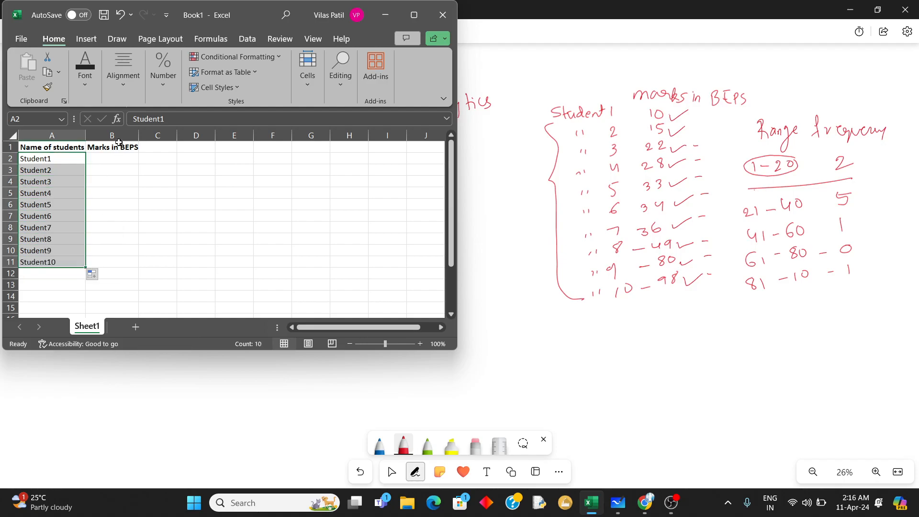
click(111, 161)
text(10)
key(Return)
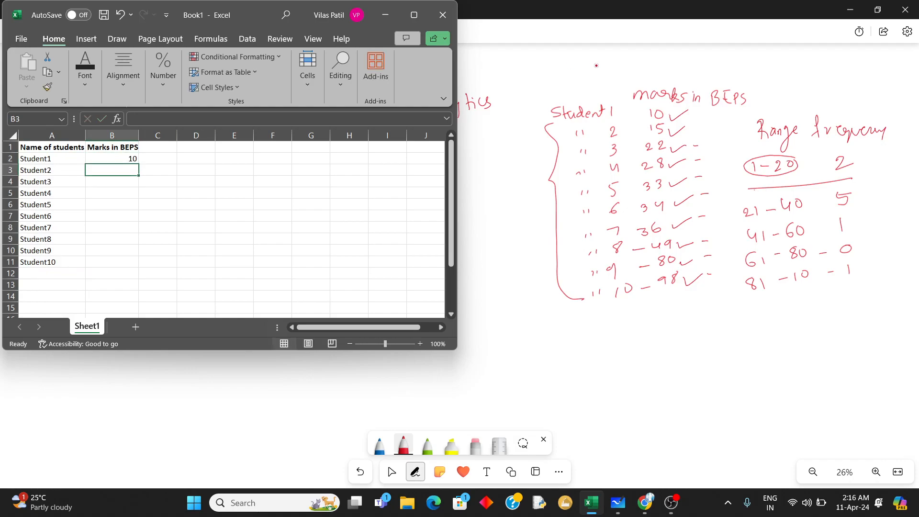
Step: Draw a wavy line down through the marks column on the whiteboard and switch back to Excel
click(634, 104)
mouse_move(634, 104)
mouse_down()
mouse_move(650, 171)
mouse_move(646, 229)
mouse_move(664, 269)
mouse_up()
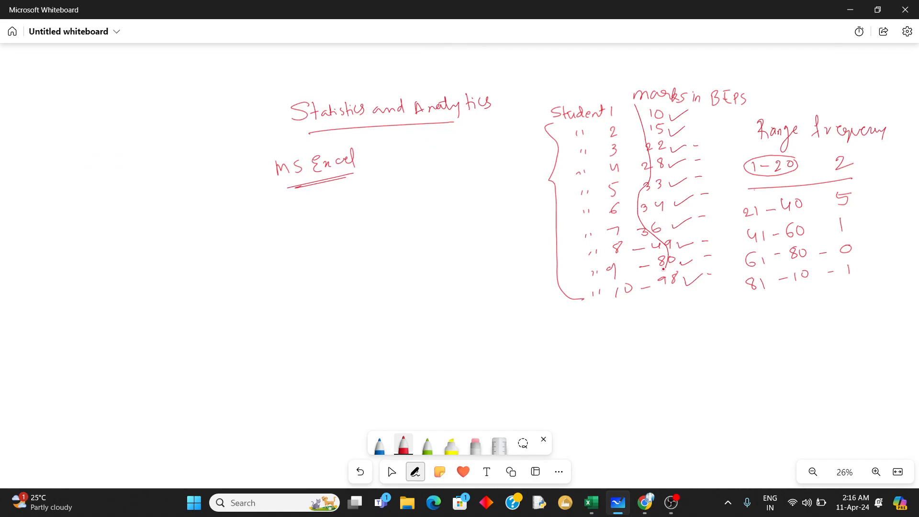
key(alt+Tab)
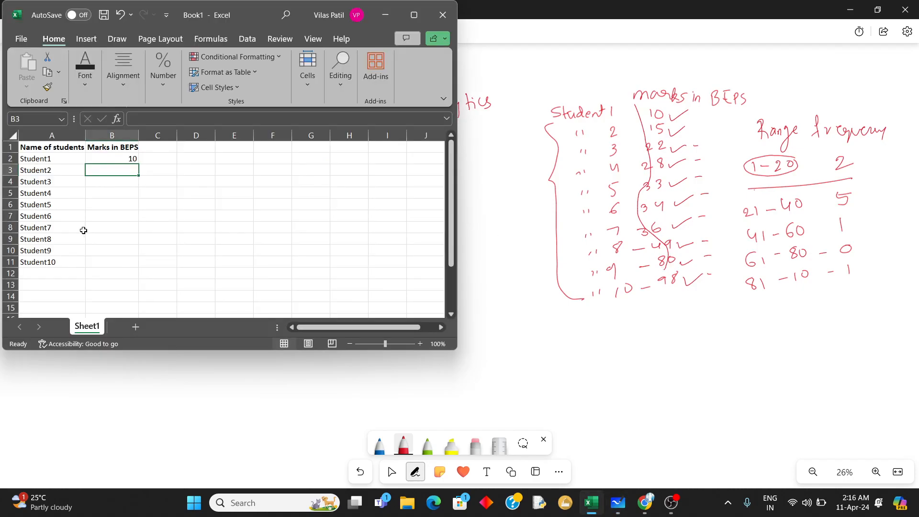
Step: Enter the marks 15, 22, 28, 33 and 34 for Student2 to Student6 in cells B3 to B7
text(15)
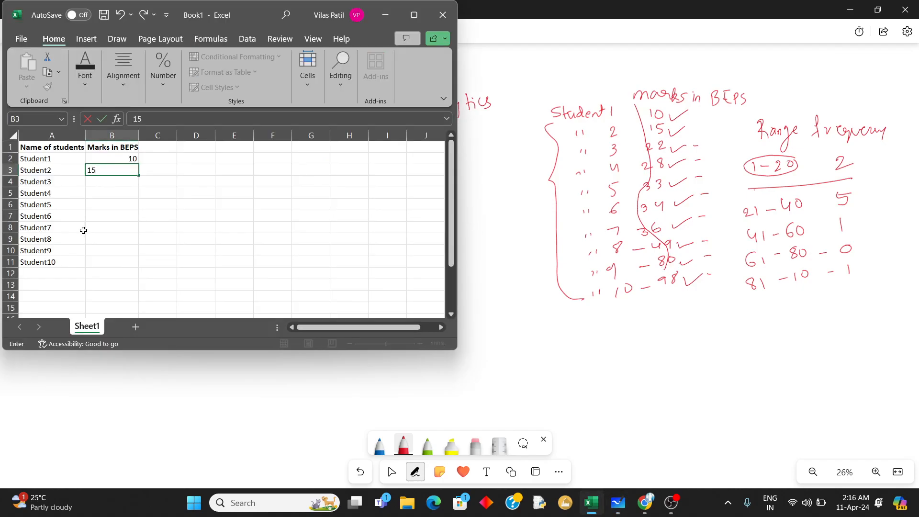
key(Return)
text(22)
key(Return)
text(28)
key(Return)
text(33)
key(Return)
text(34)
key(Return)
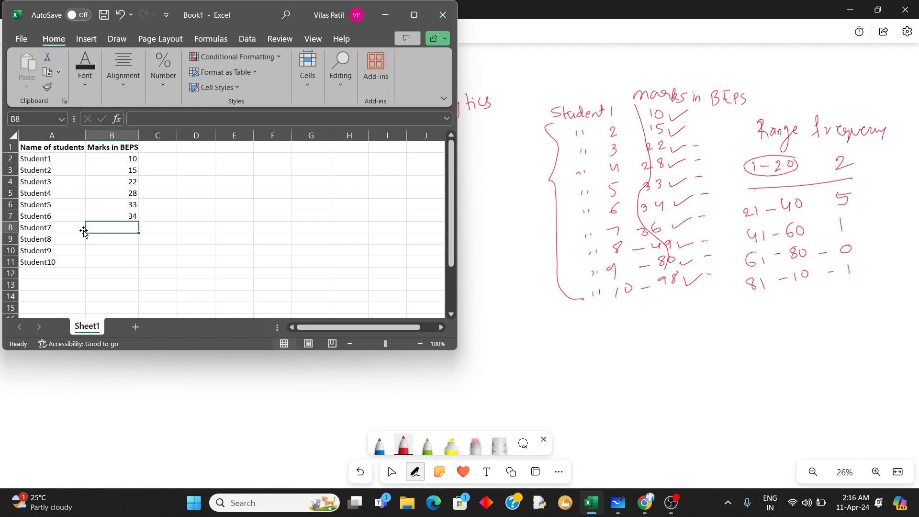
Step: Enter the marks 36, 49, 80 and 98 for Student7 to Student10 in cells B8 to B11
text(36)
key(Return)
text(49)
key(Return)
text(80)
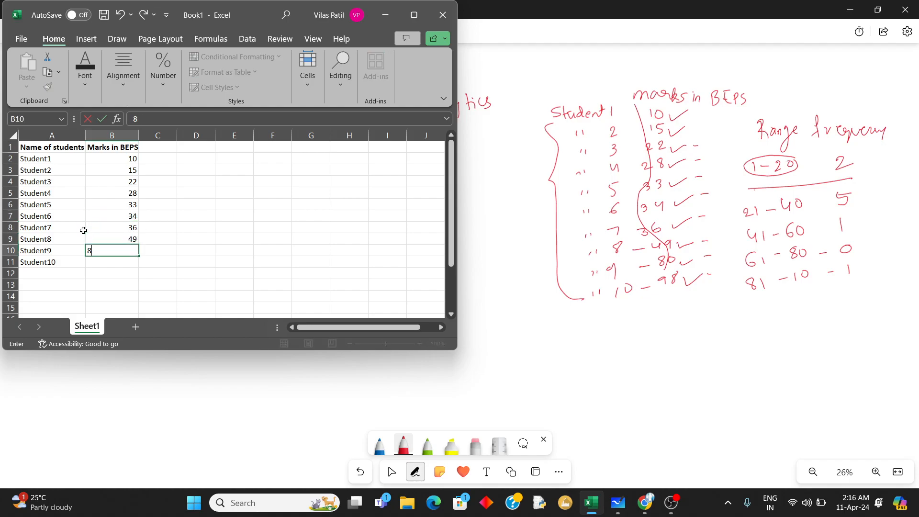
key(Return)
text(98)
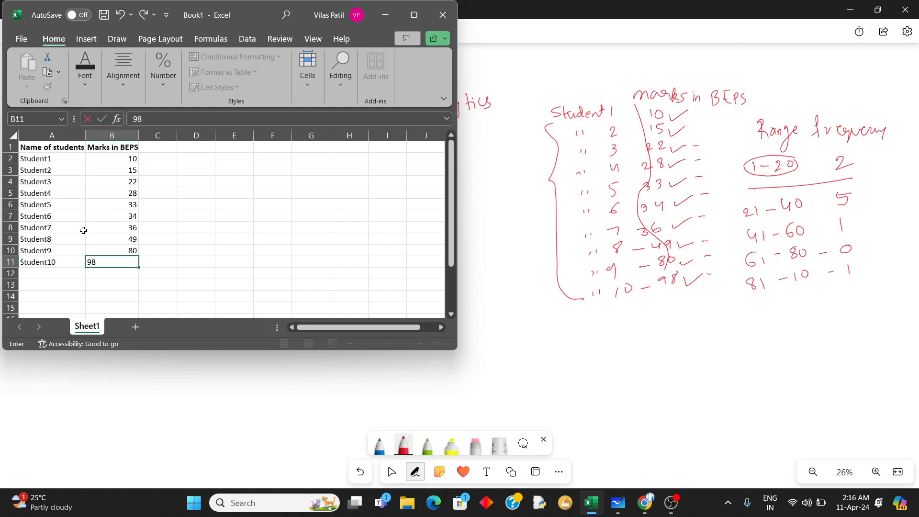
key(Return)
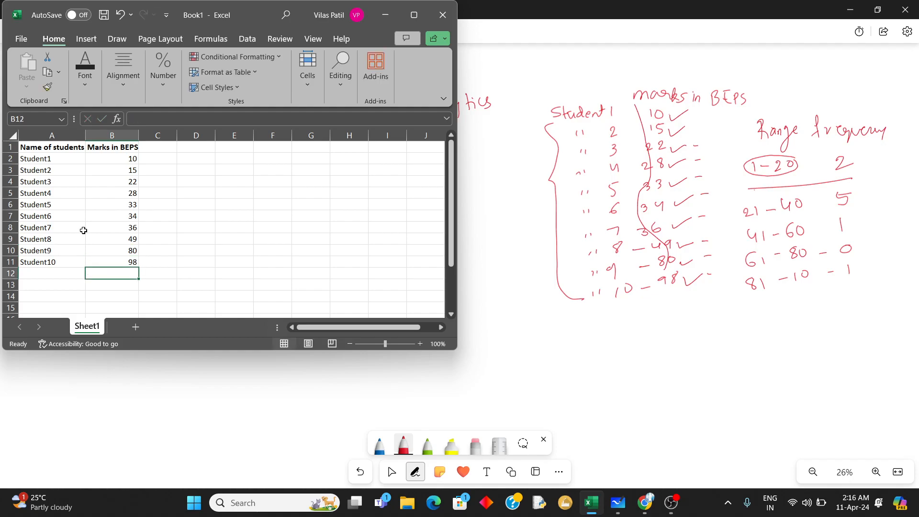
Step: Add the headings "Range" in D1 and "Frequency" in E1
click(203, 153)
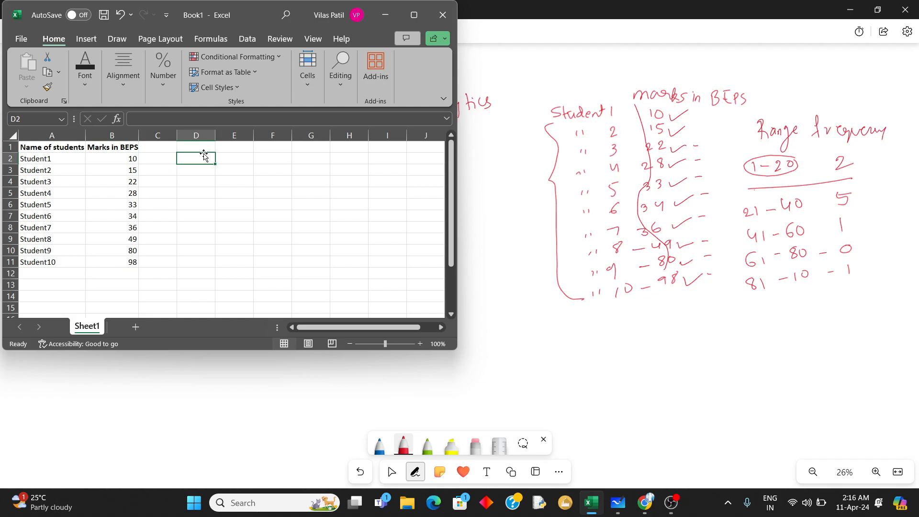
click(209, 146)
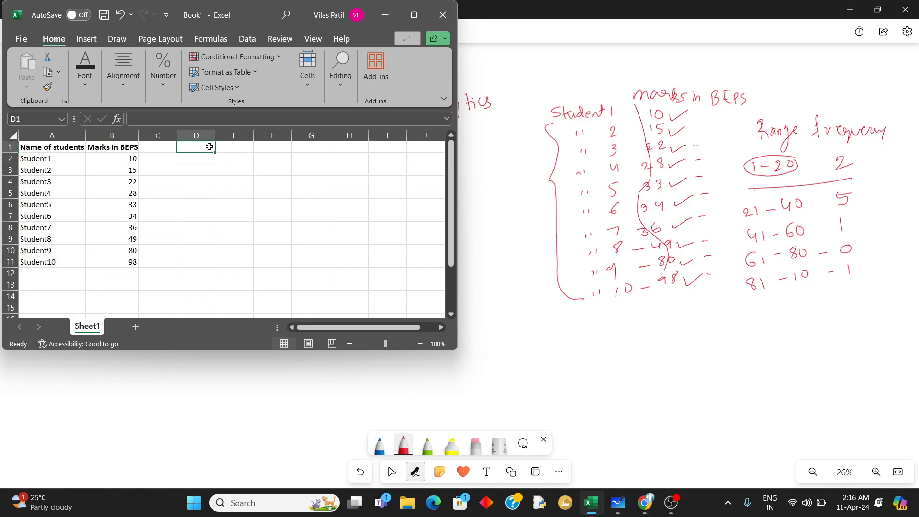
text(Ra)
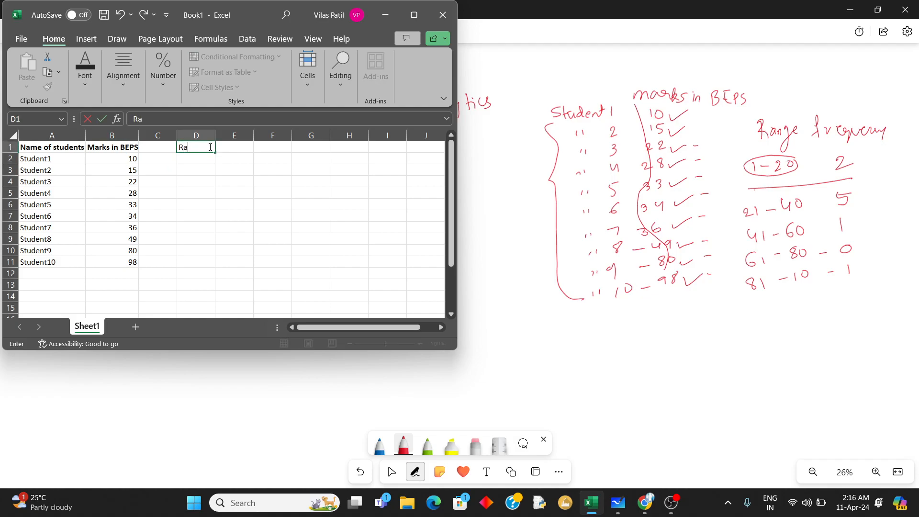
text(nge)
key(Tab)
text(Fre)
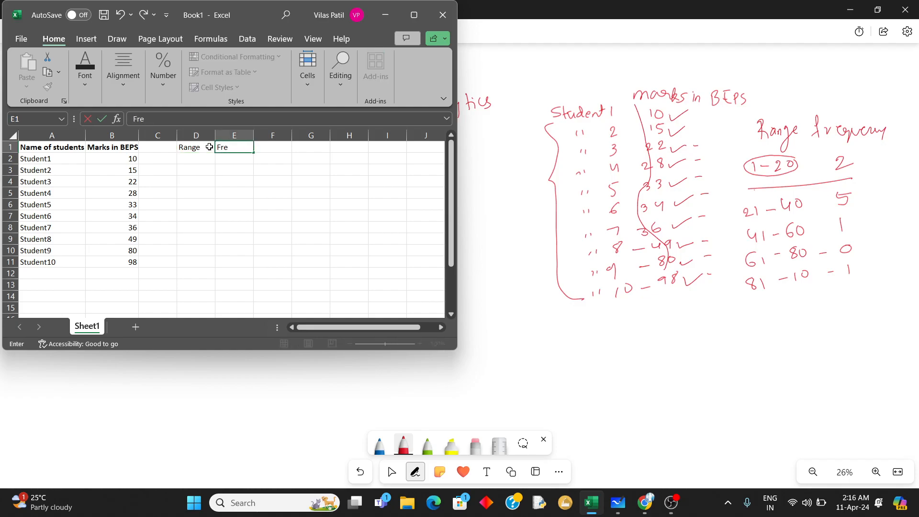
text(quency)
key(Return)
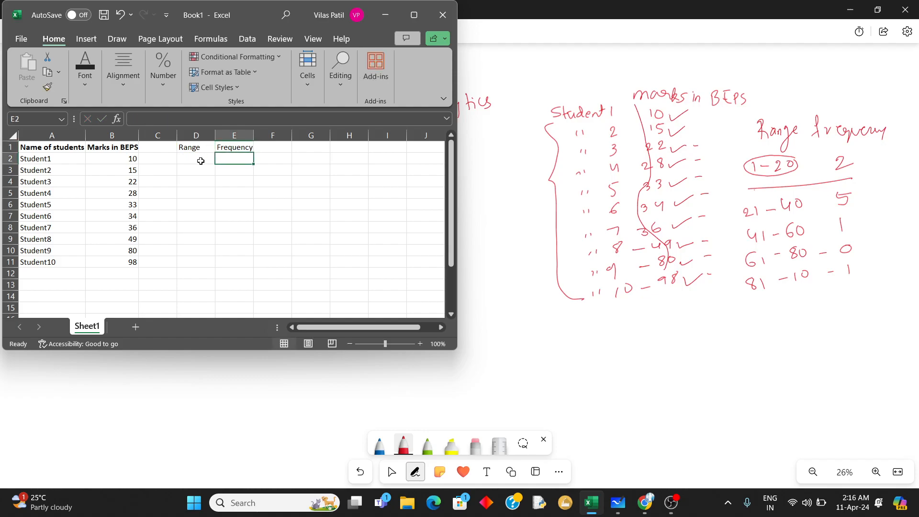
text(1)
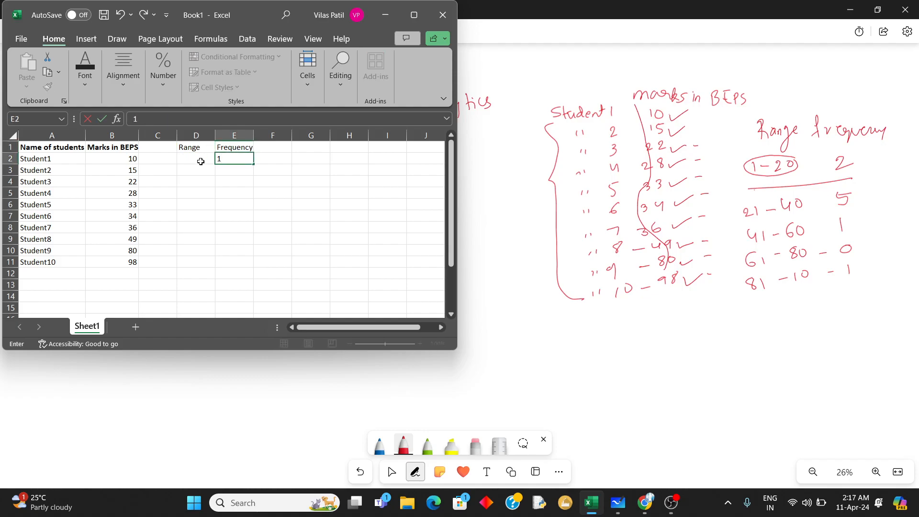
text(-20)
key(Return)
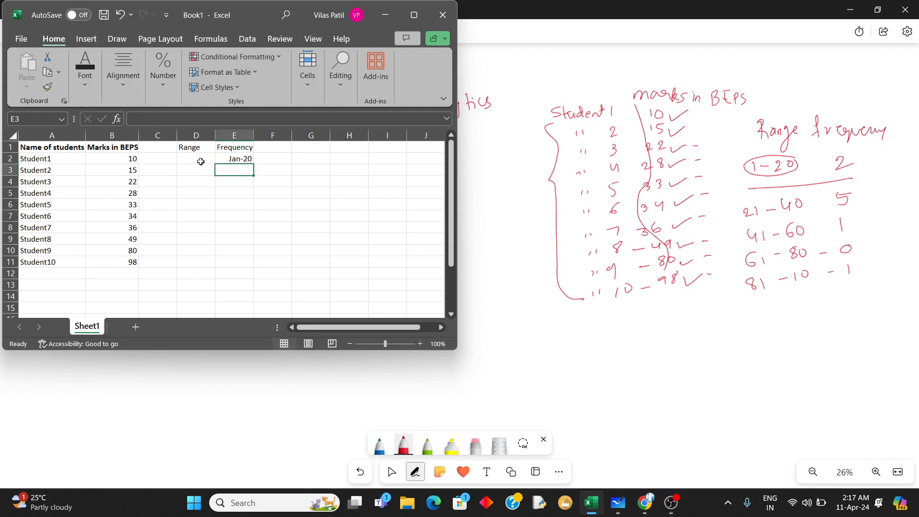
click(233, 156)
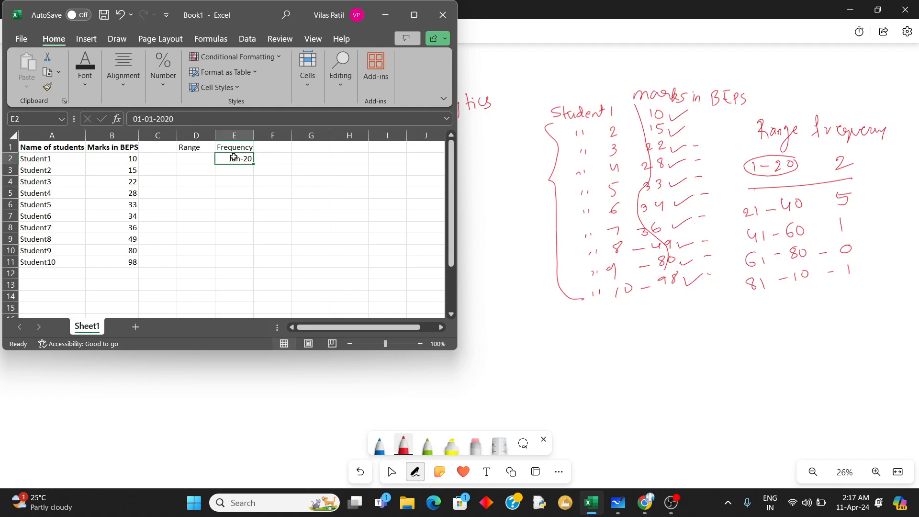
key(Delete)
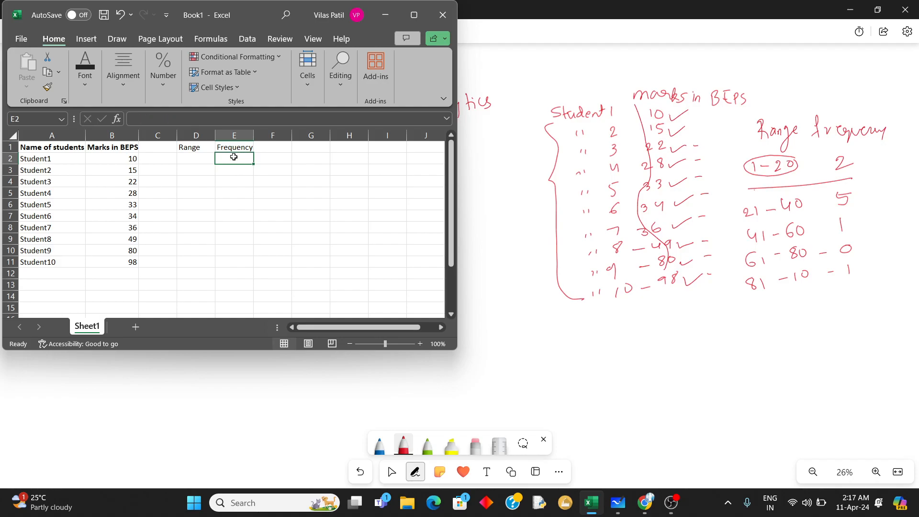
Step: Maximize the workbook window and set the number format of the whole Range column D to Text
click(199, 134)
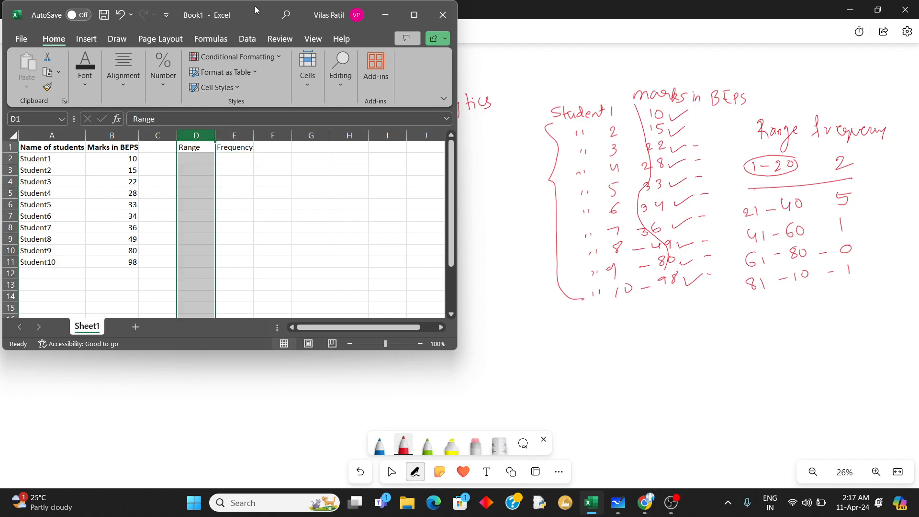
double_click(232, 19)
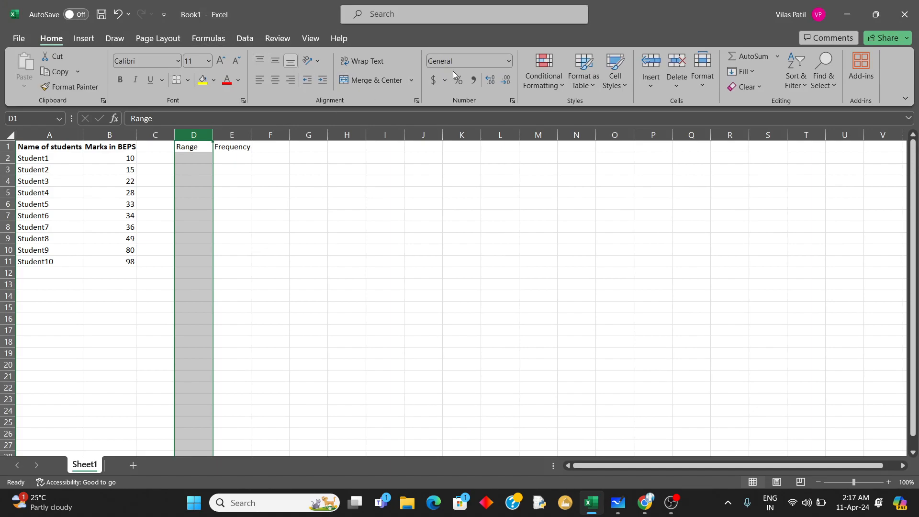
click(509, 62)
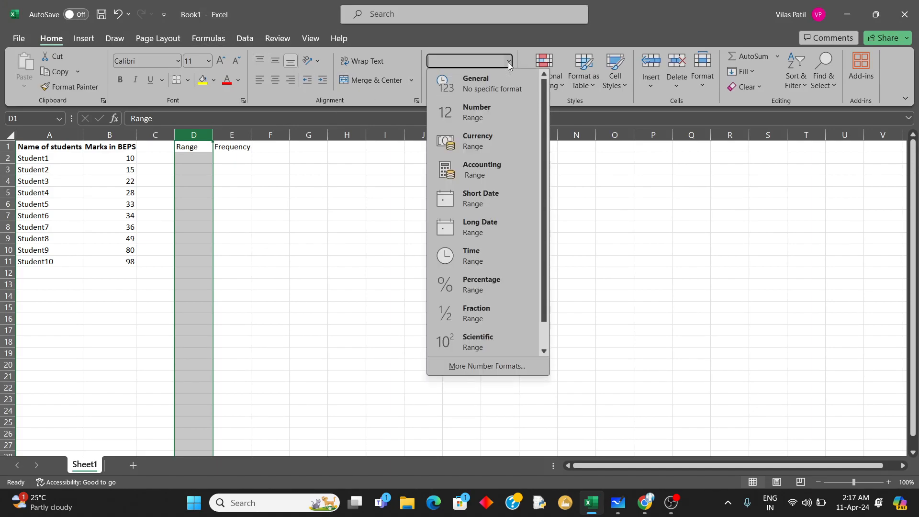
scroll(482, 203, down, 1)
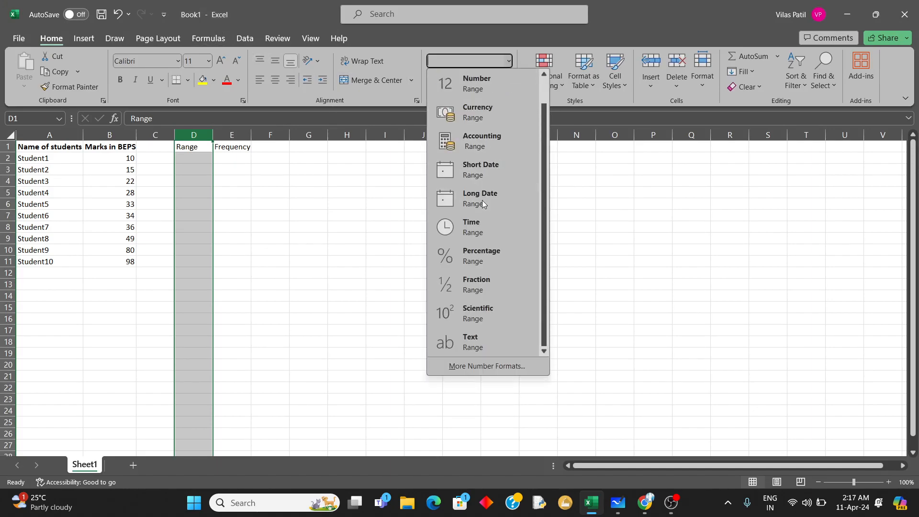
click(447, 345)
Step: Enter the mark ranges 1-20, 21-40, 41-60, 61-80 and 81-100 in cells D2 to D6
click(194, 158)
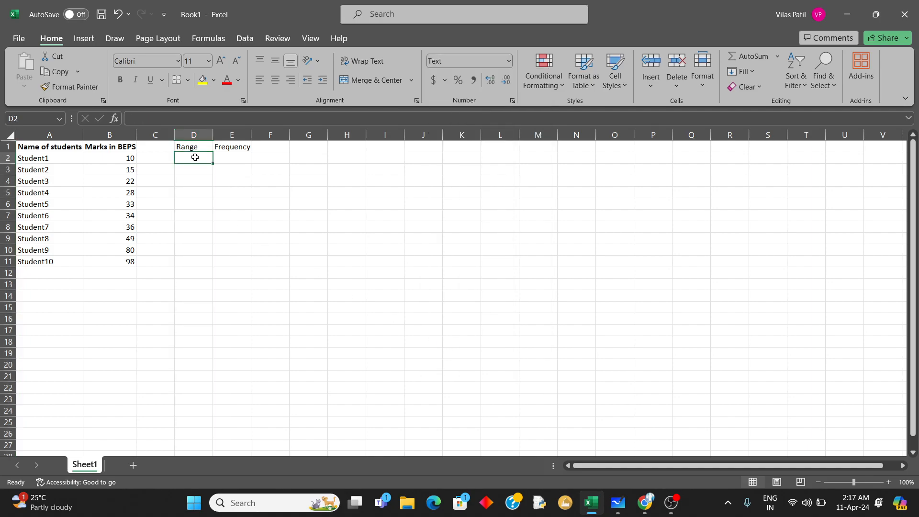
text(1-20)
key(Return)
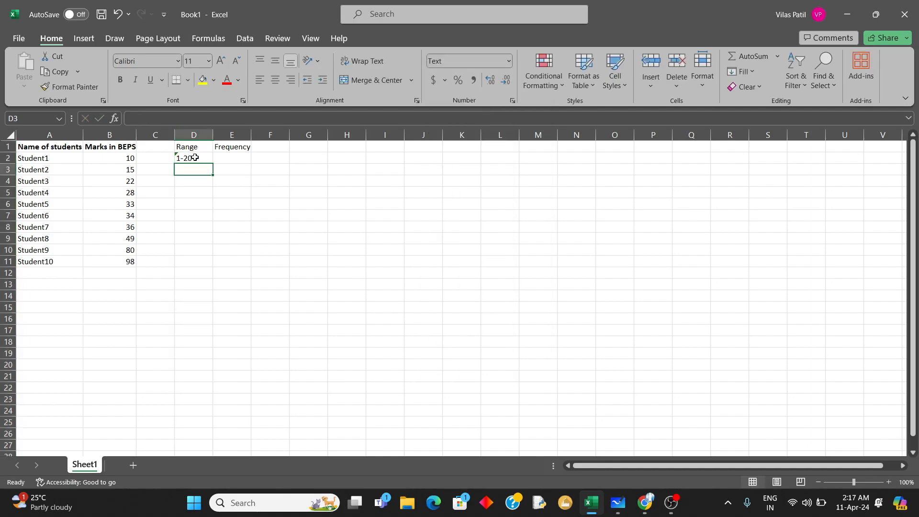
text(21-40)
key(Return)
text(4)
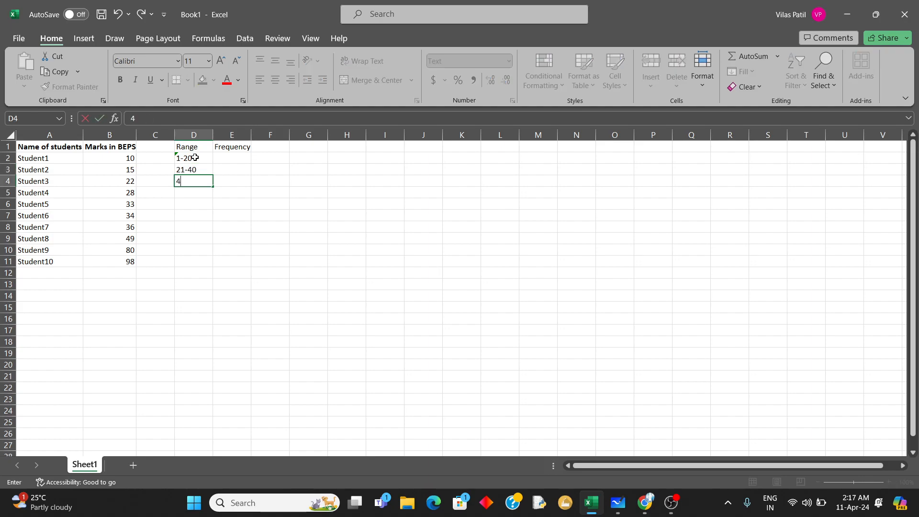
text(1-60)
key(Return)
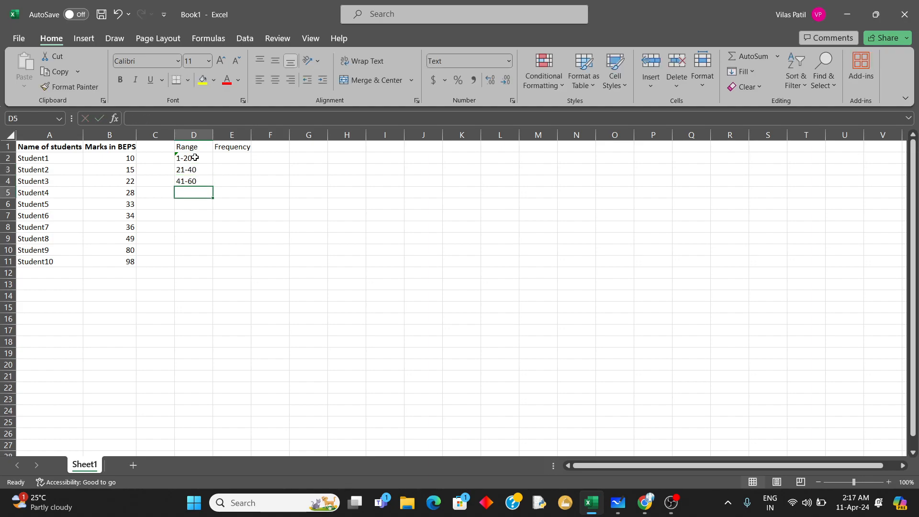
text(61-80)
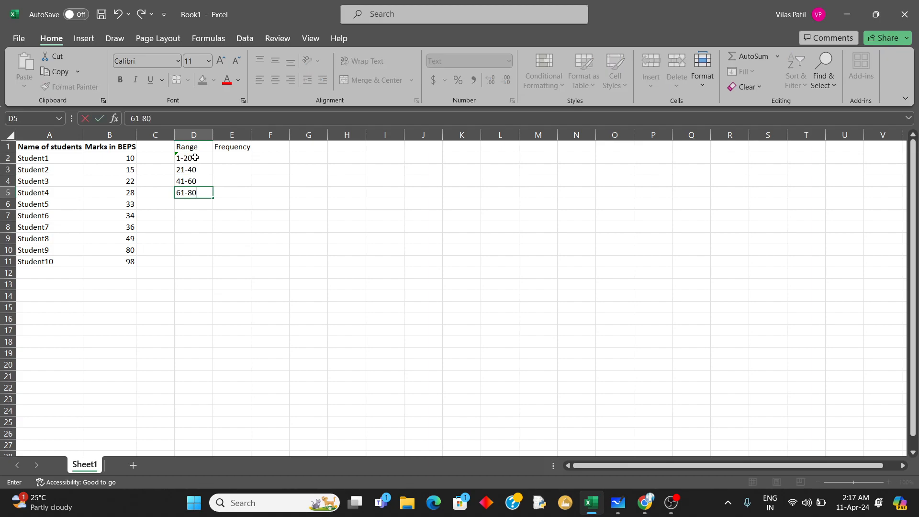
key(Return)
text(81)
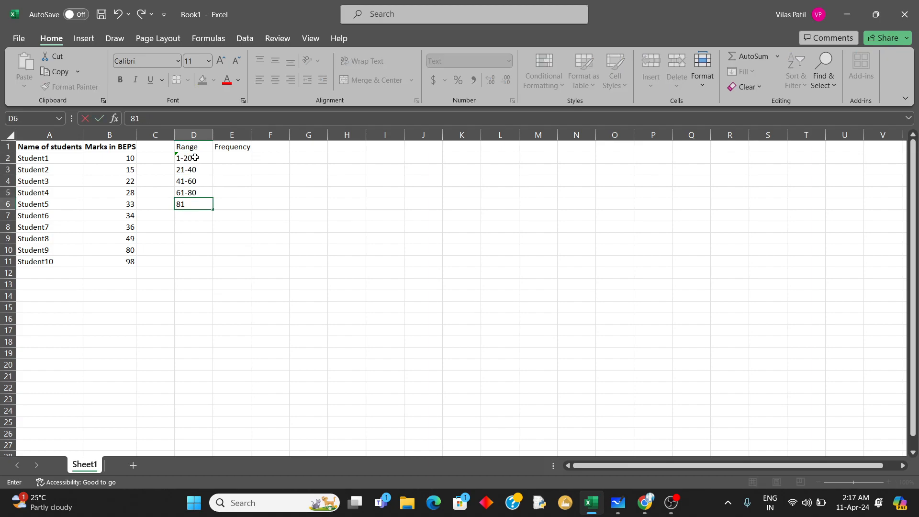
text(-100)
key(Return)
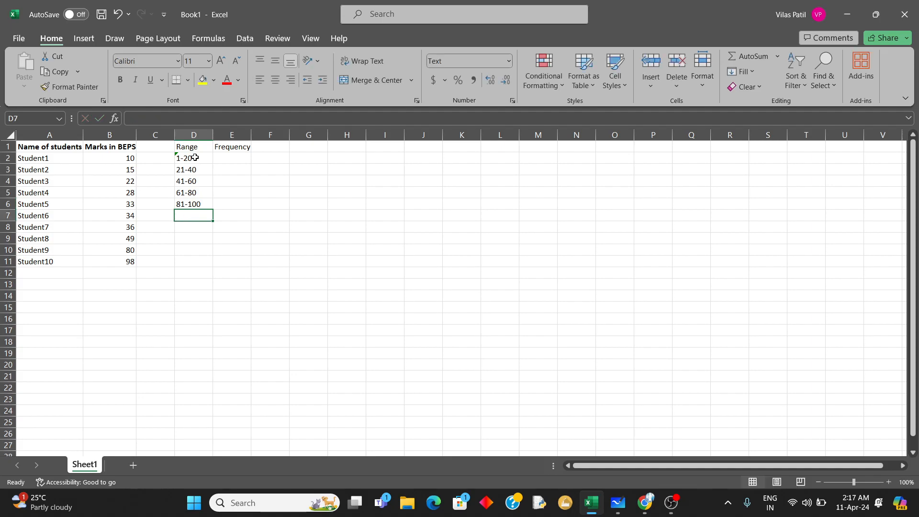
Step: Start a COUNTIFS formula in E2 with the marks B2:B11 as the first criteria range and ">=1" as its criterion
key(Up)
key(Up)
key(Up)
key(Up)
key(Up)
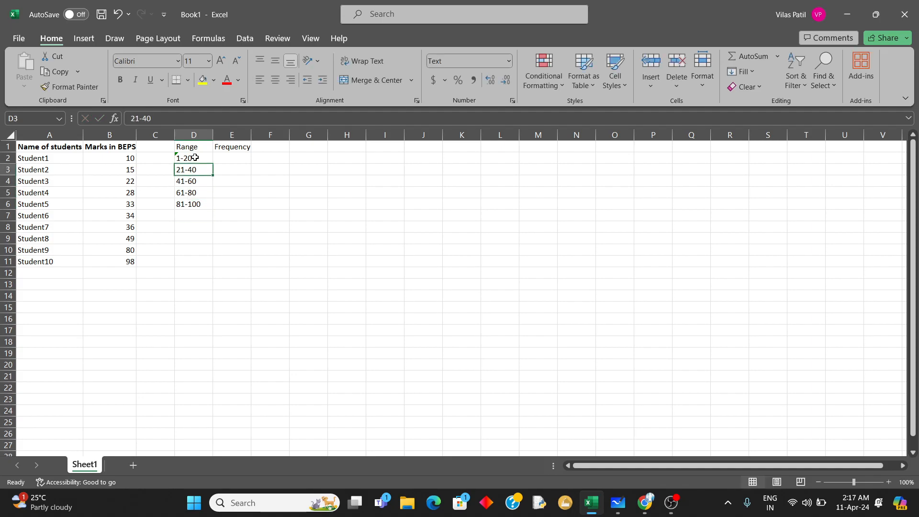
key(Right)
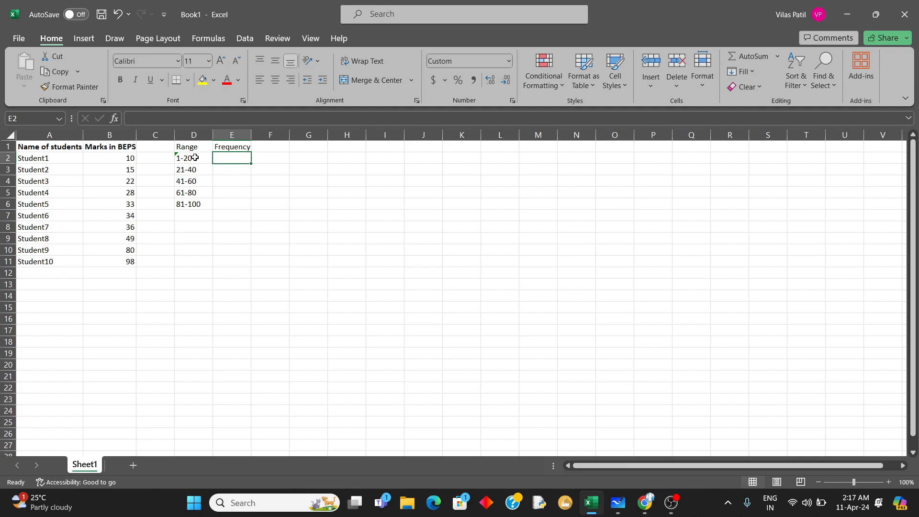
text(=)
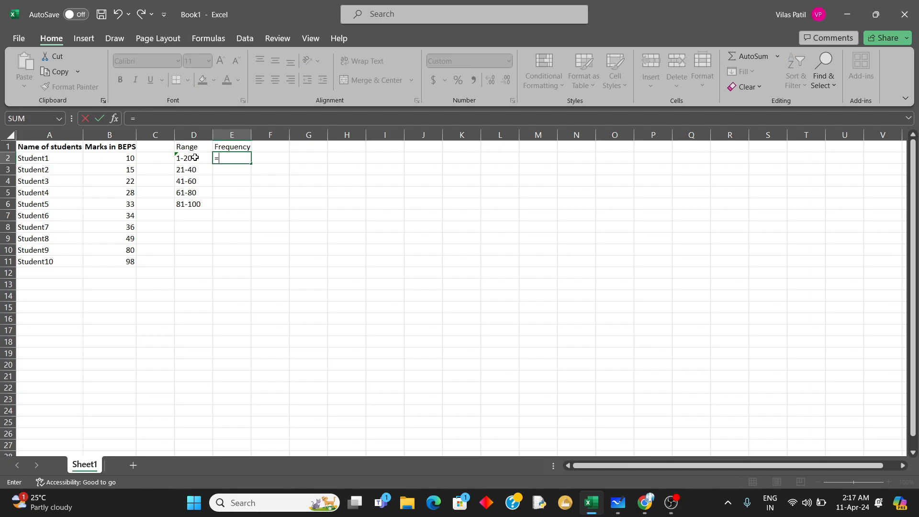
text(count)
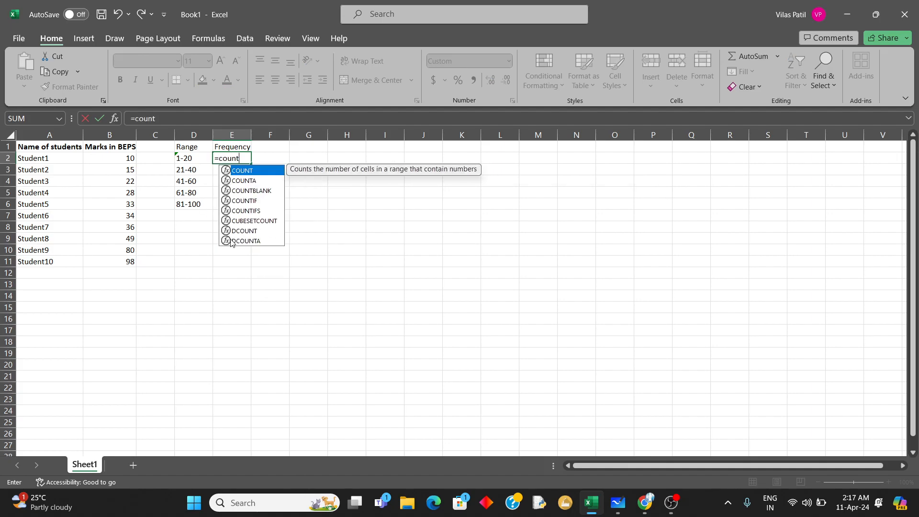
double_click(252, 211)
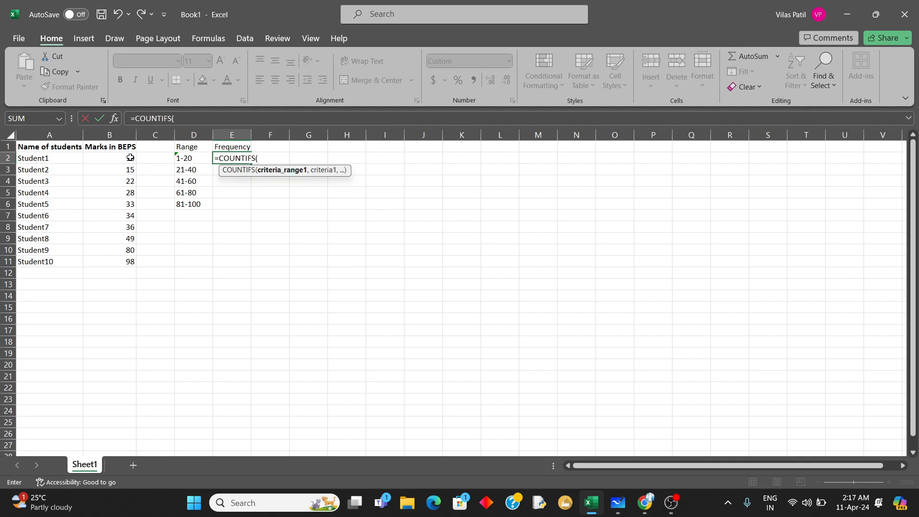
drag(129, 157, 128, 262)
text(,)
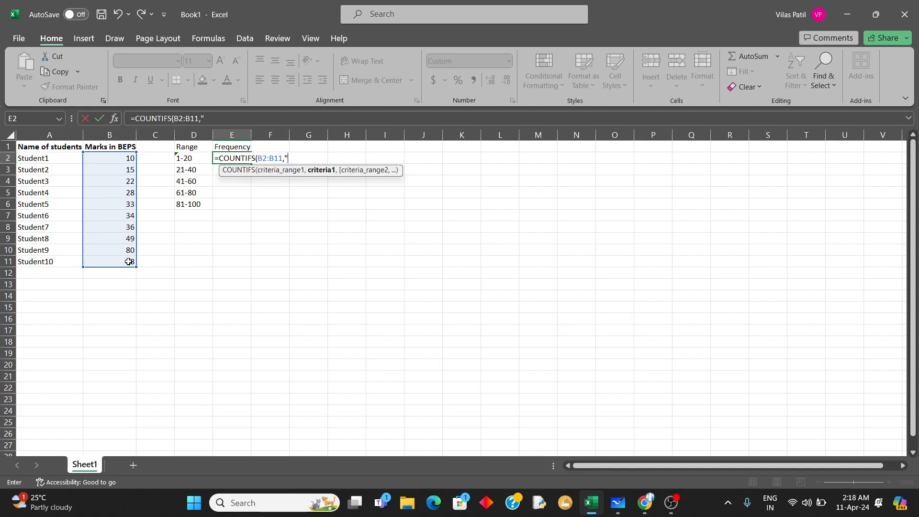
text(>=1",)
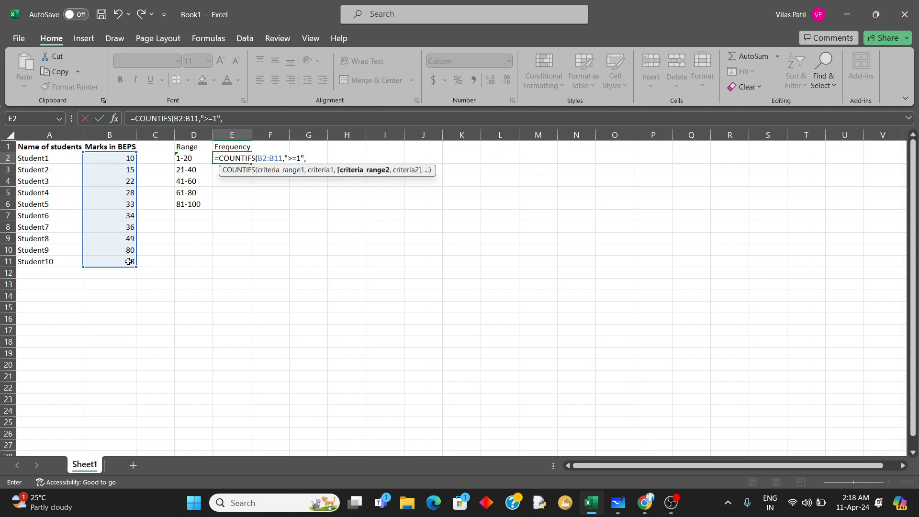
Step: Complete the COUNTIFS formula in E2 with B2:B11 as the second criteria range and "<=20" as its criterion
drag(117, 158, 110, 260)
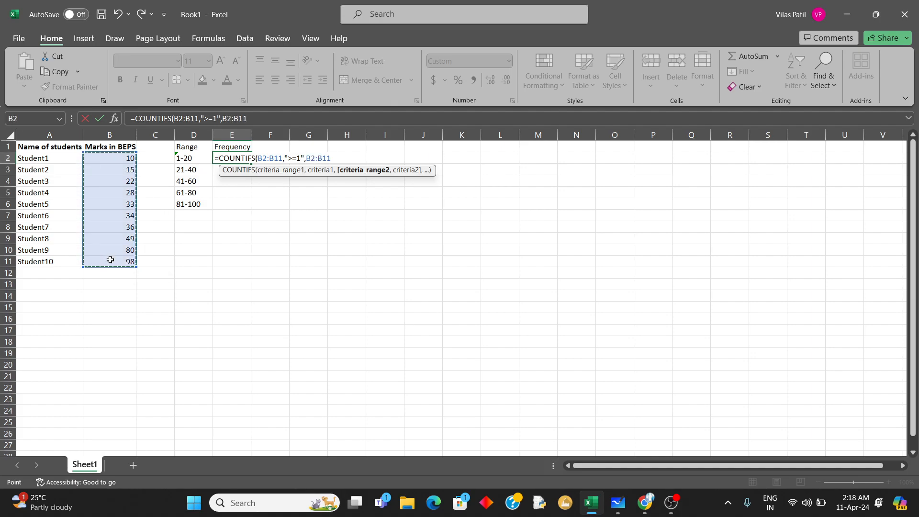
text(,)
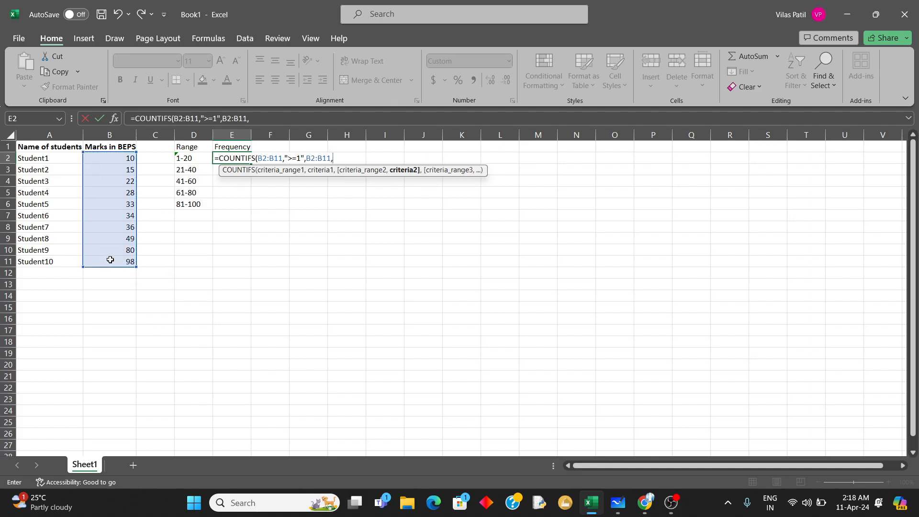
text("<=20"))
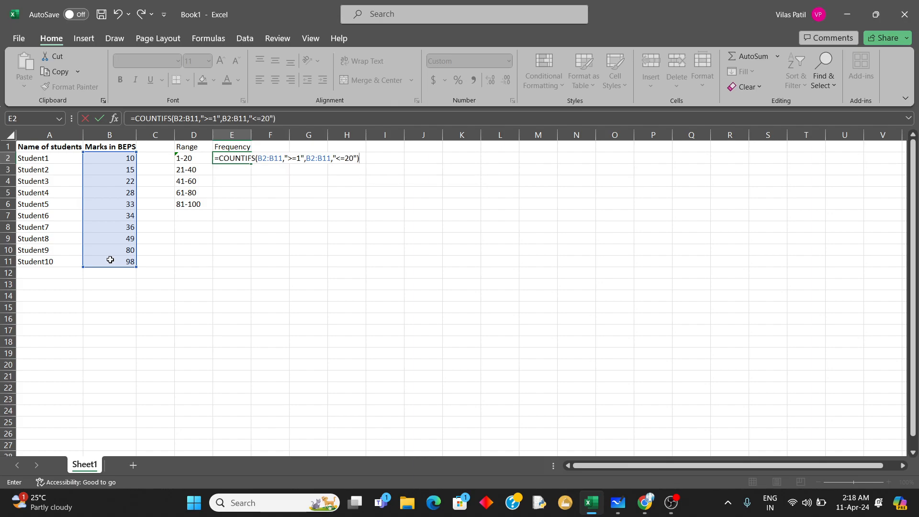
key(Return)
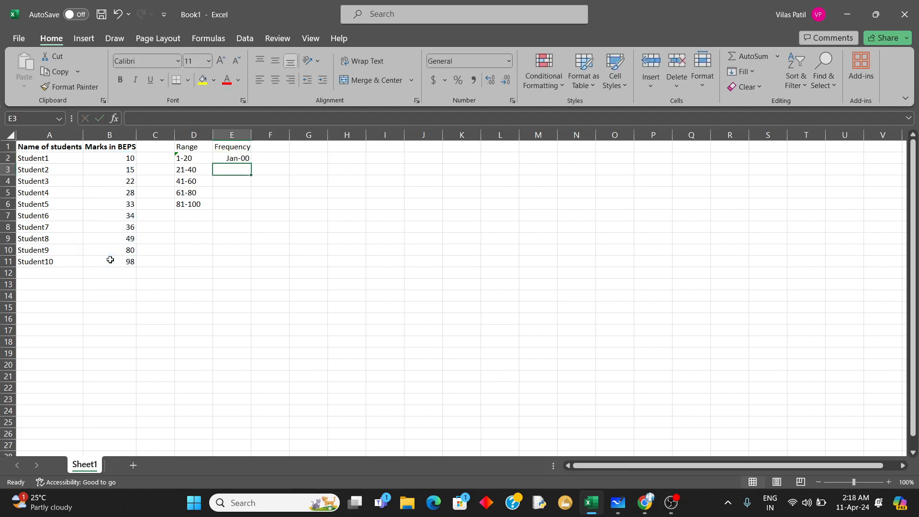
Step: Set the number format of the whole Frequency column E to Number
click(229, 135)
click(480, 59)
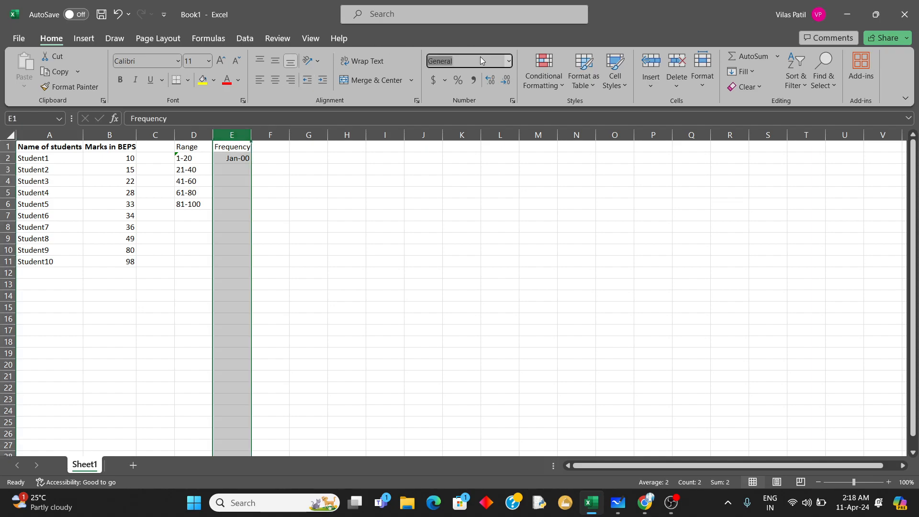
click(509, 61)
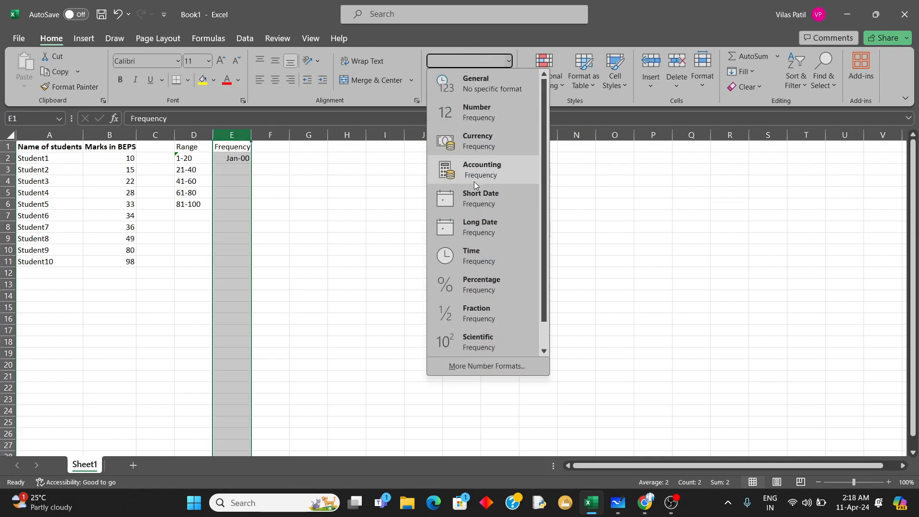
scroll(475, 246, down, 1)
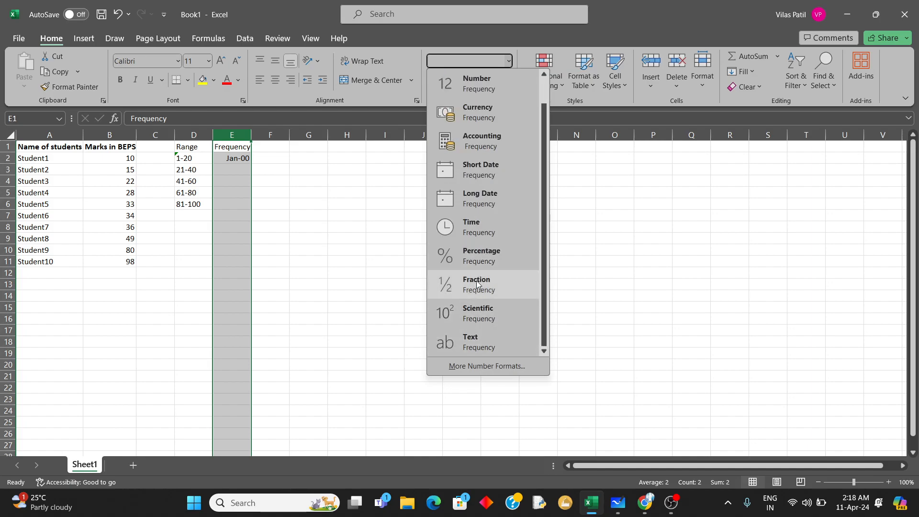
scroll(476, 283, up, 1)
click(481, 108)
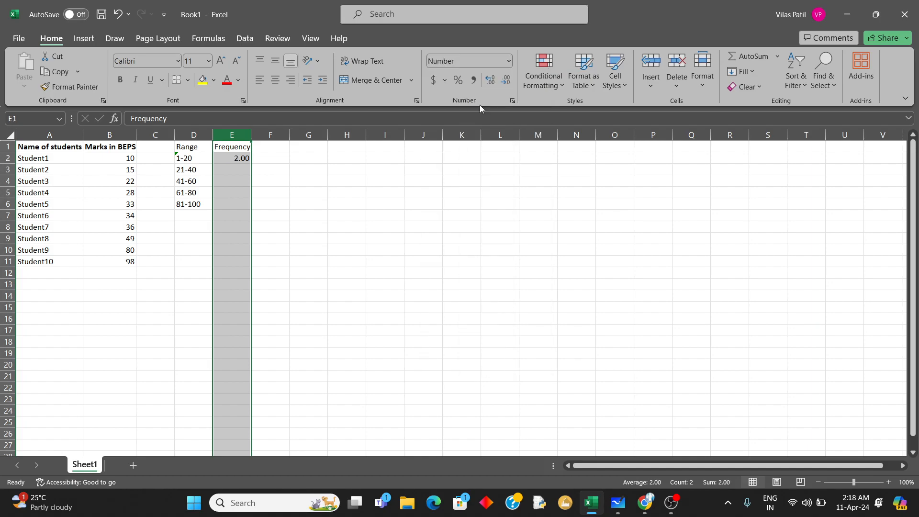
Step: Reduce the Frequency column E to zero decimal places
double_click(246, 160)
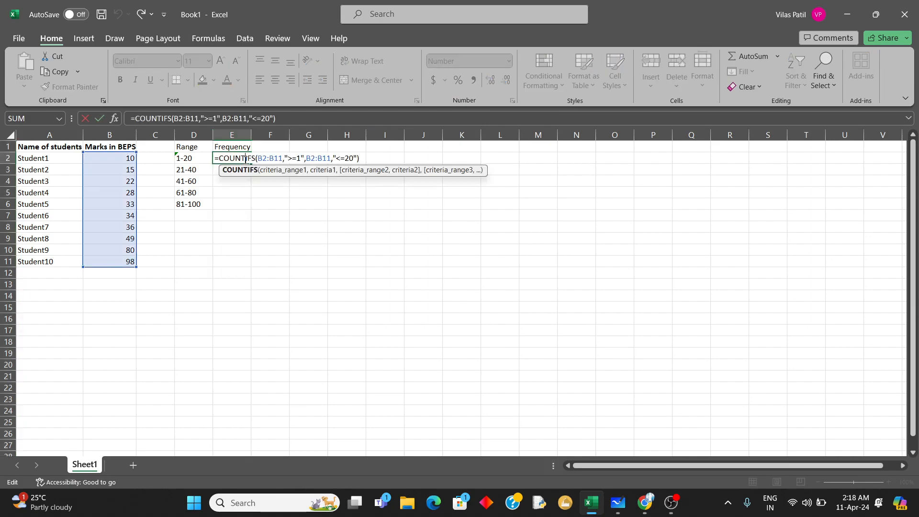
key(Escape)
click(242, 134)
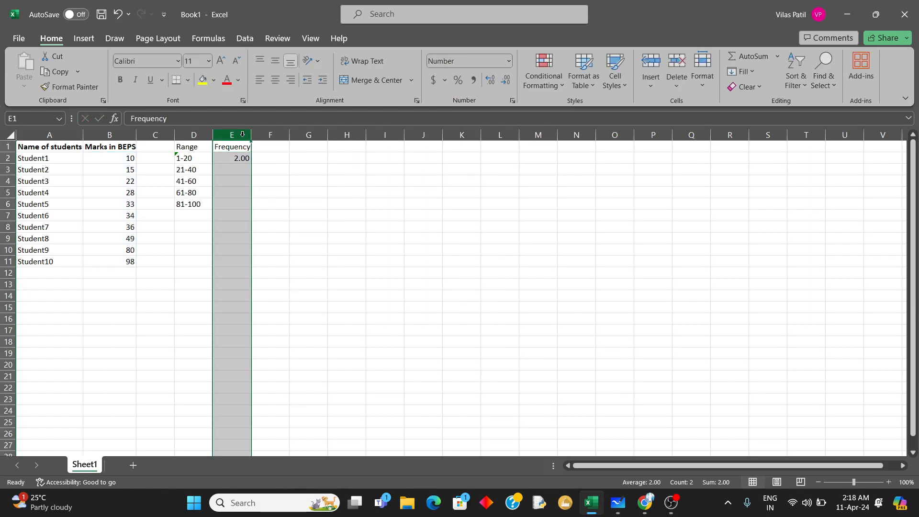
click(506, 85)
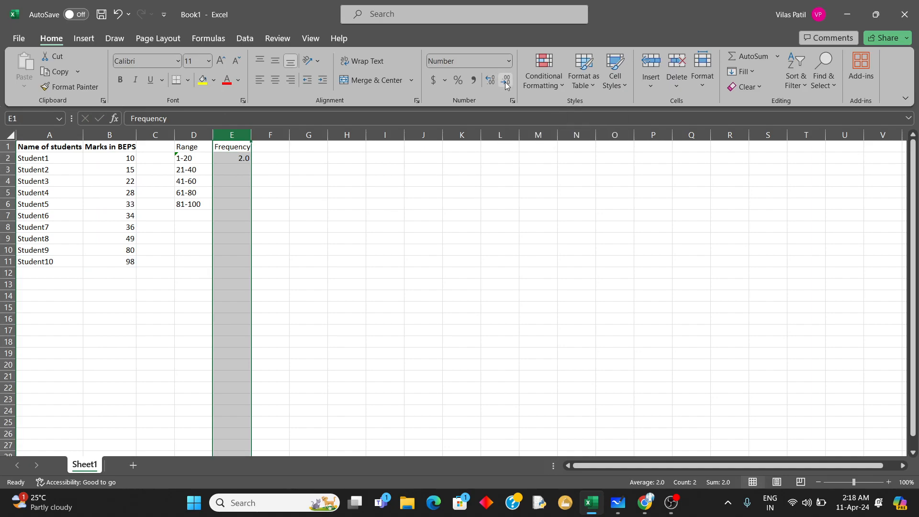
click(507, 85)
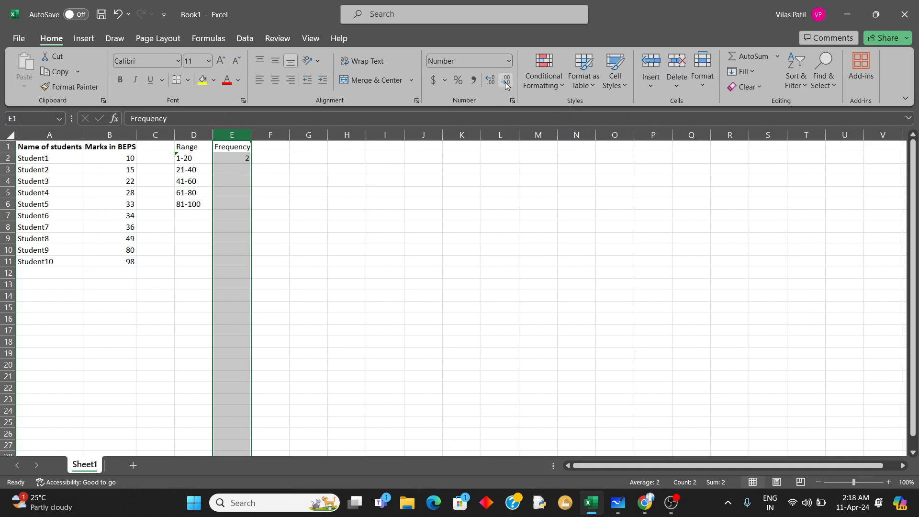
Step: Switch to Microsoft Whiteboard, draw a tick beside the 1-20 frequency, and return to the maximized Excel workbook
double_click(731, 10)
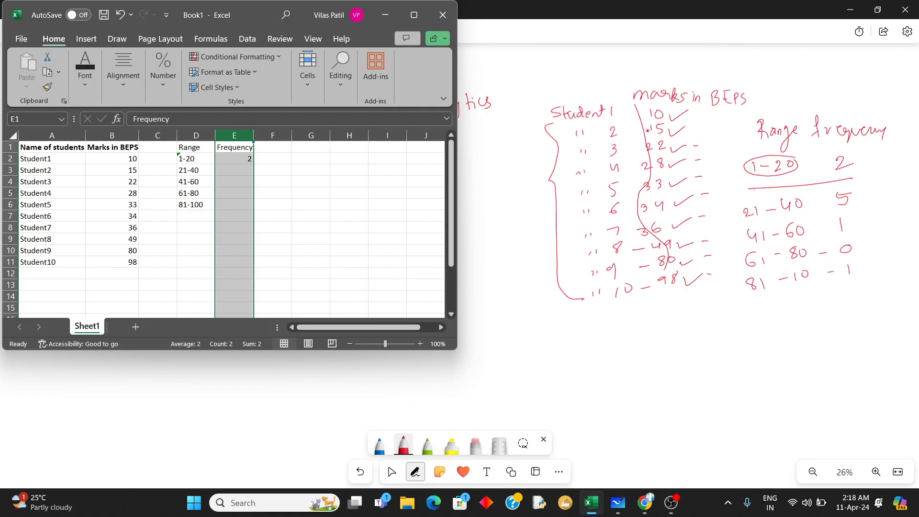
drag(850, 163, 876, 156)
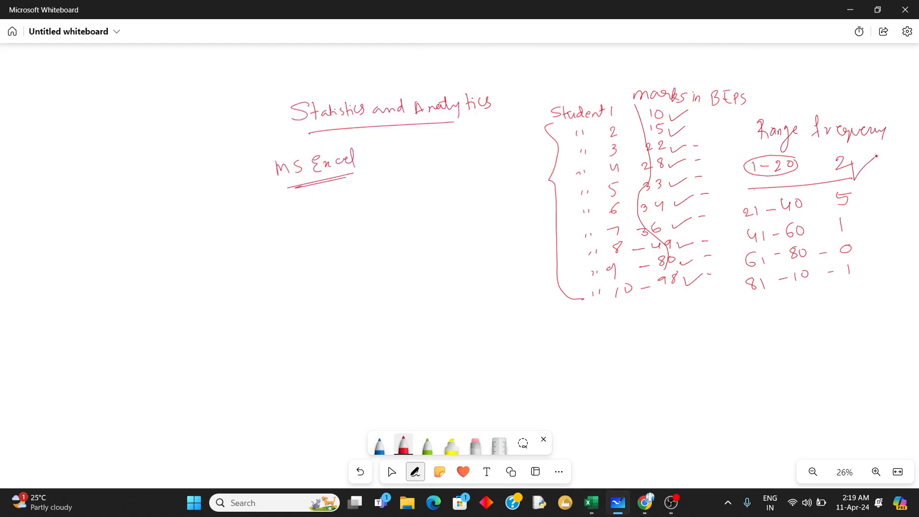
click(849, 11)
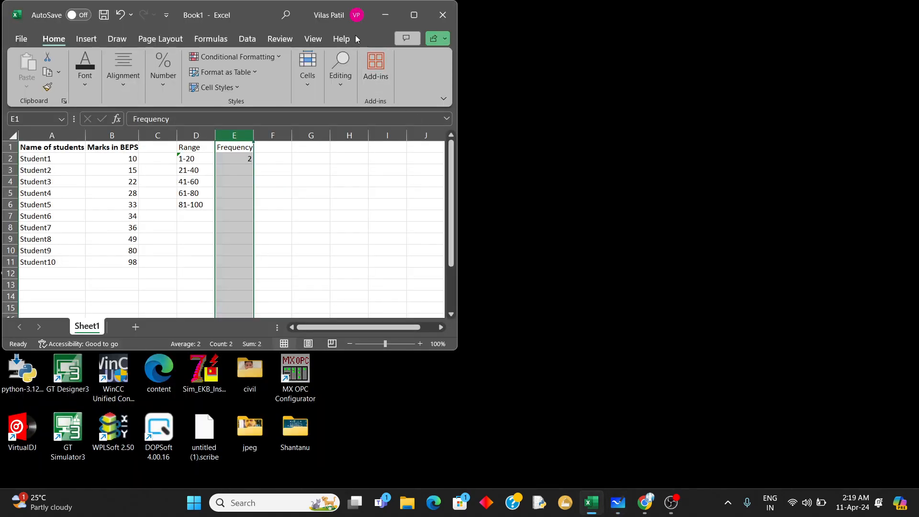
click(414, 15)
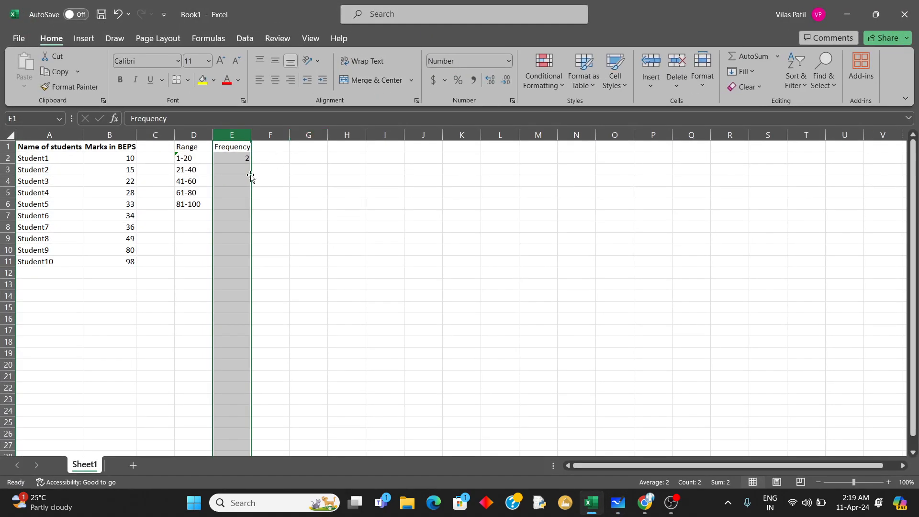
Step: Copy the COUNTIFS formula text from E2 and paste it into E3 with its cell references intact
click(231, 168)
click(234, 158)
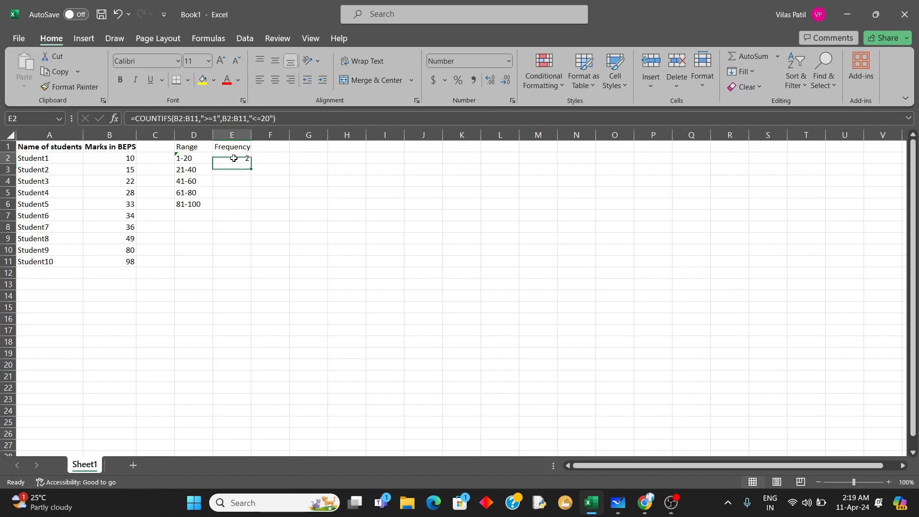
drag(285, 119, 120, 121)
key(ctrl+c)
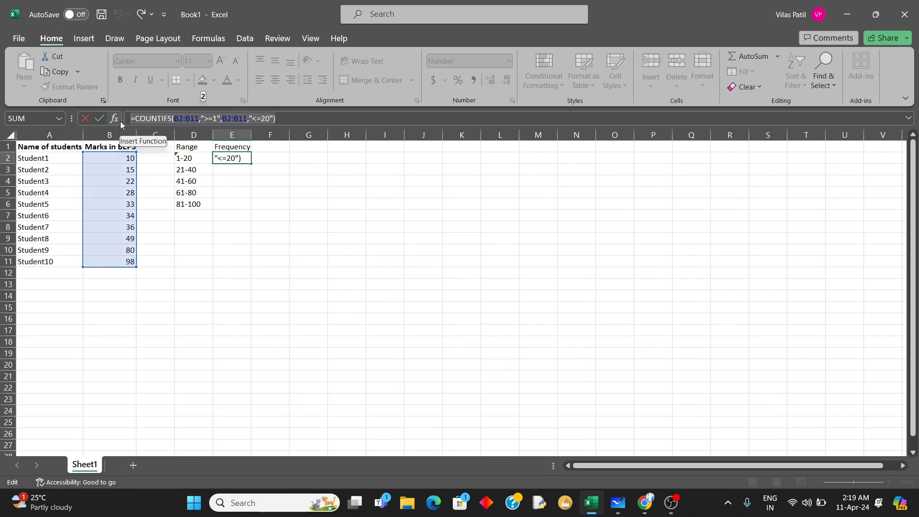
click(226, 171)
key(Escape)
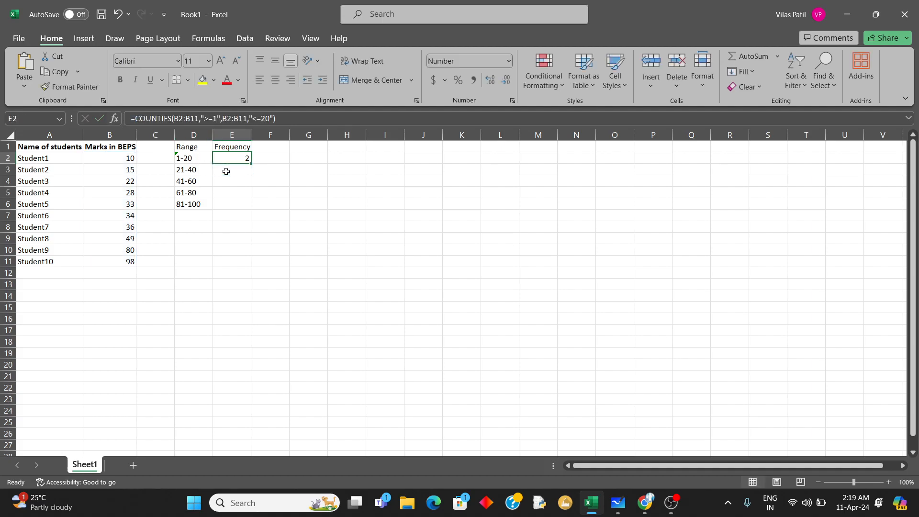
click(225, 172)
key(ctrl+v)
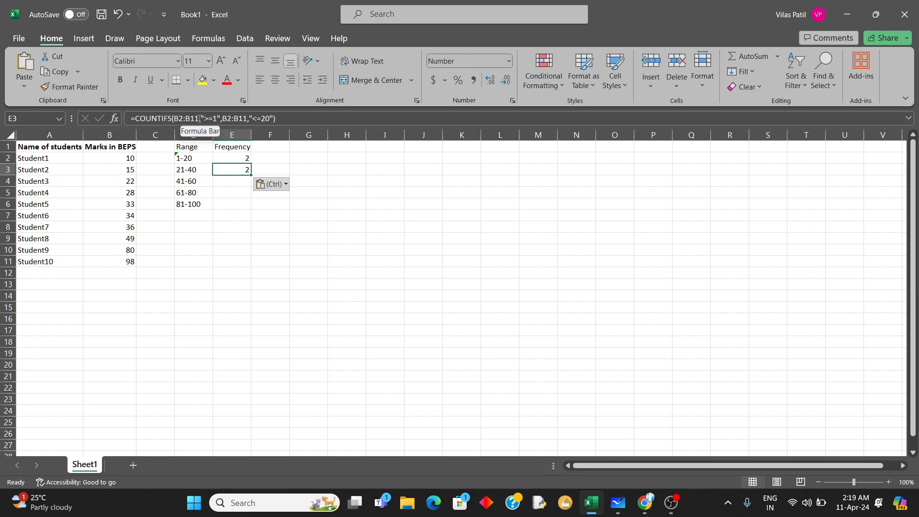
Step: Change the criteria of the COUNTIFS formula in E3 to ">=21" and "<=40"
click(214, 118)
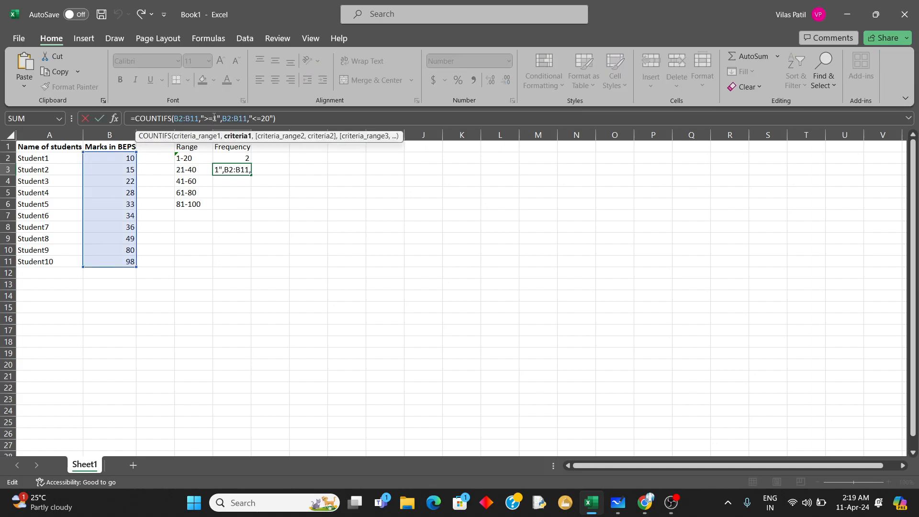
text(2)
key(Right)
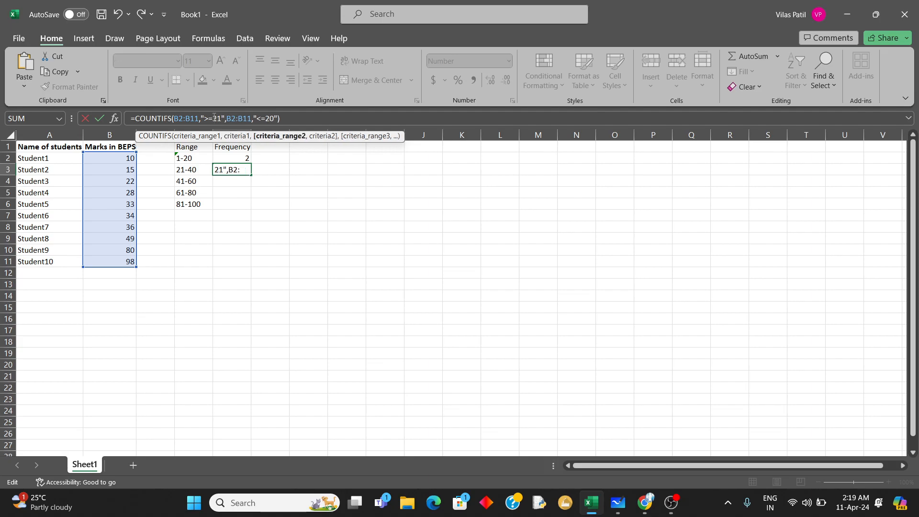
key(Right)
key(Right)
key(Right)
key(Right)
key(Right)
key(Right)
key(Right)
key(Right)
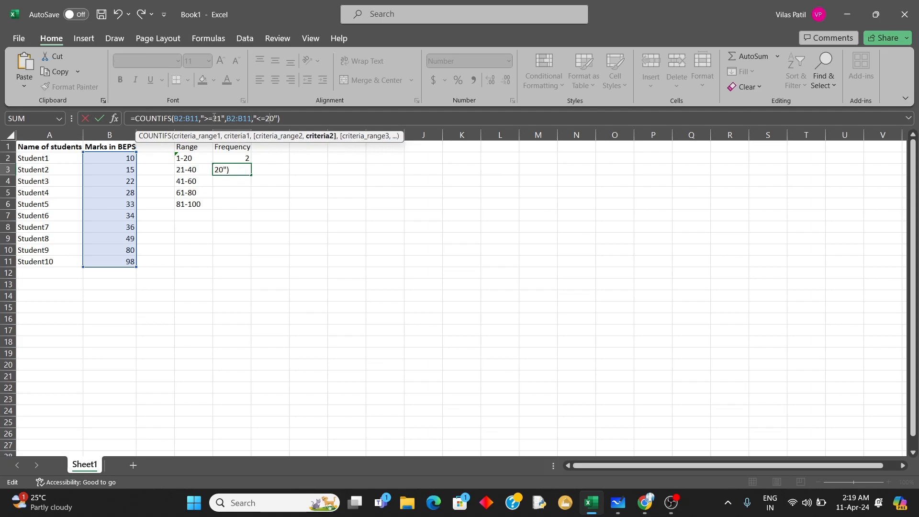
key(Delete)
text(40)
key(Return)
Step: Switch to Microsoft Whiteboard, draw a tick beside the 21-40 frequency, and return to Excel
key(alt+Tab)
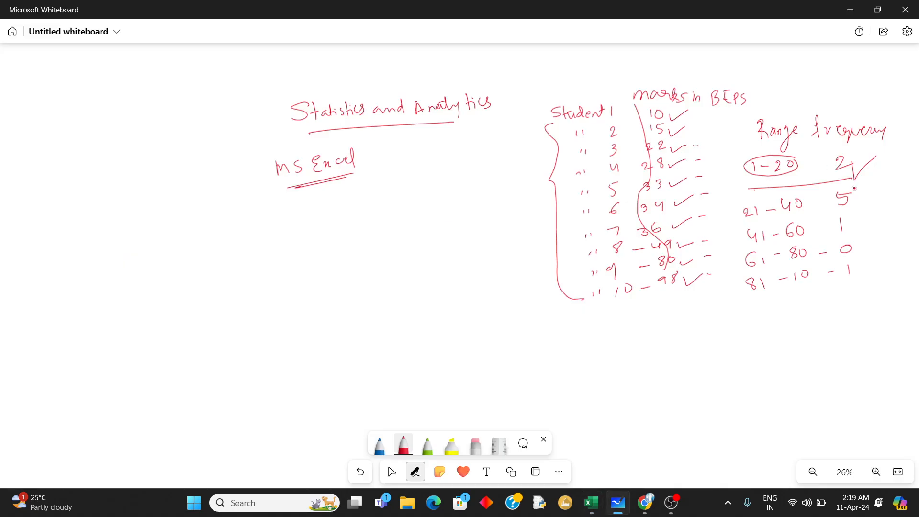
drag(854, 197, 880, 170)
key(alt+Tab)
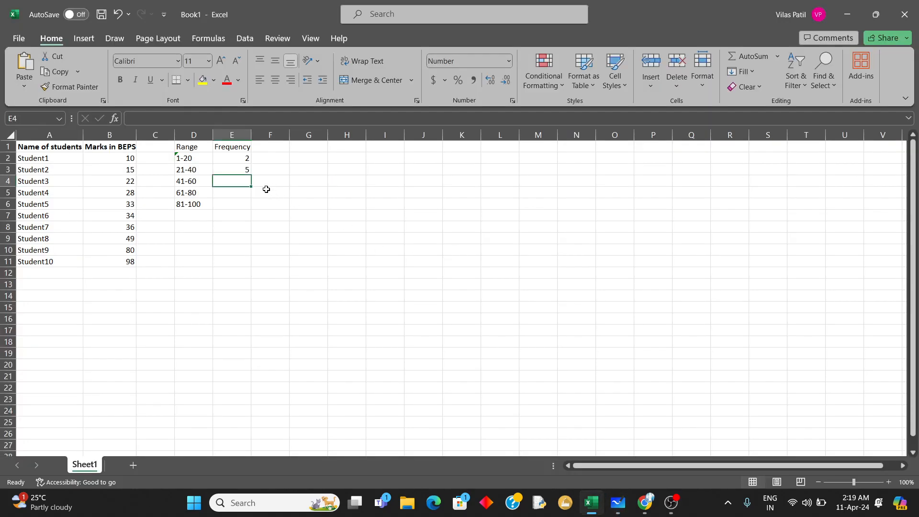
Step: Paste the copied COUNTIFS formula into E4 and change its criteria to ">=41" and "<=60"
key(ctrl+v)
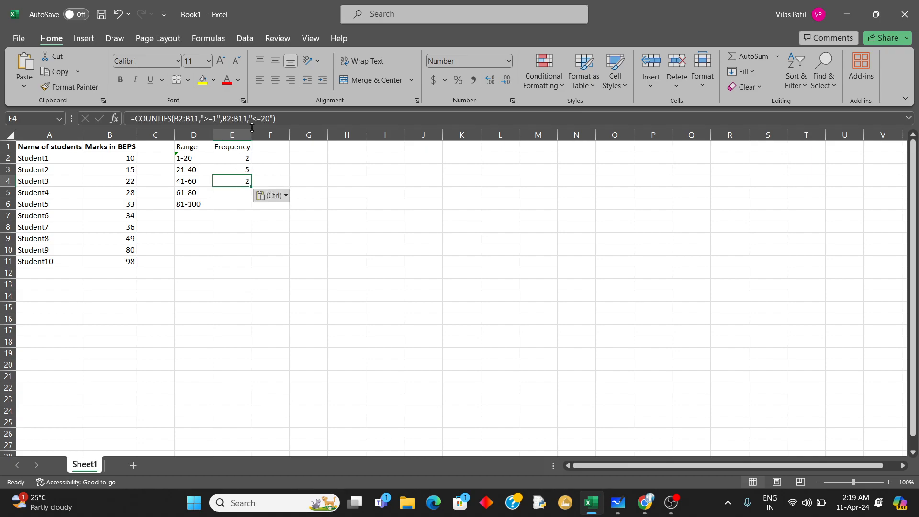
click(215, 120)
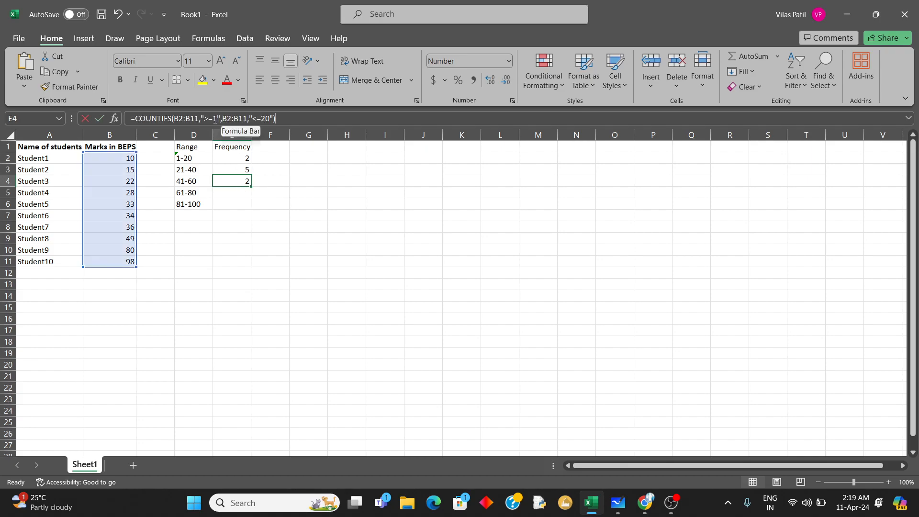
text(4)
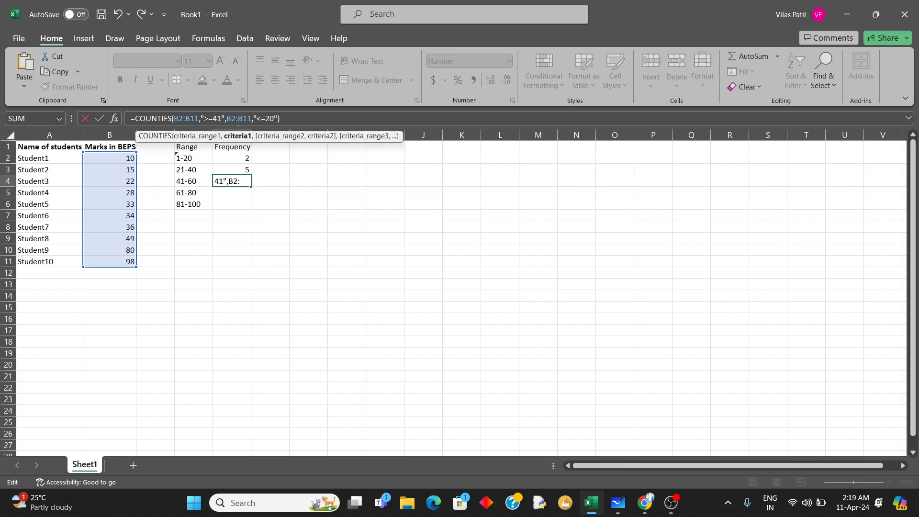
click(263, 119)
key(Right)
key(BackSpace)
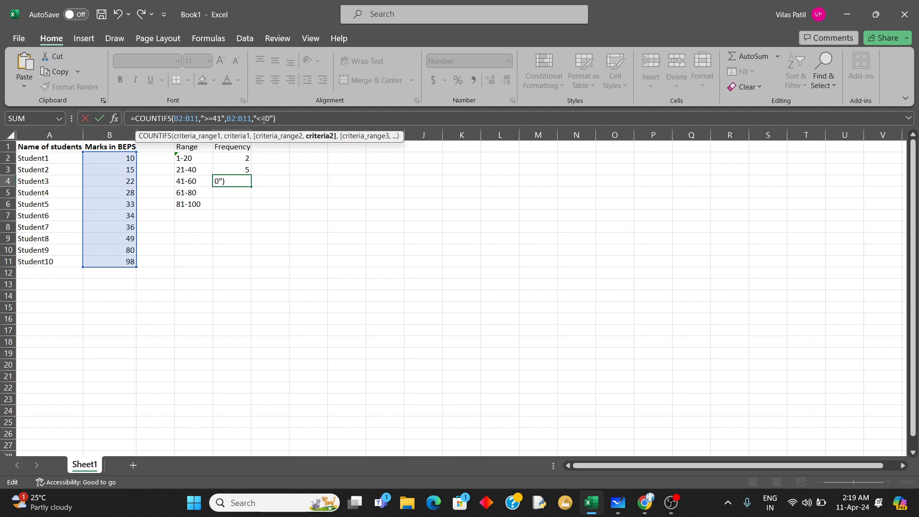
text(6)
key(Return)
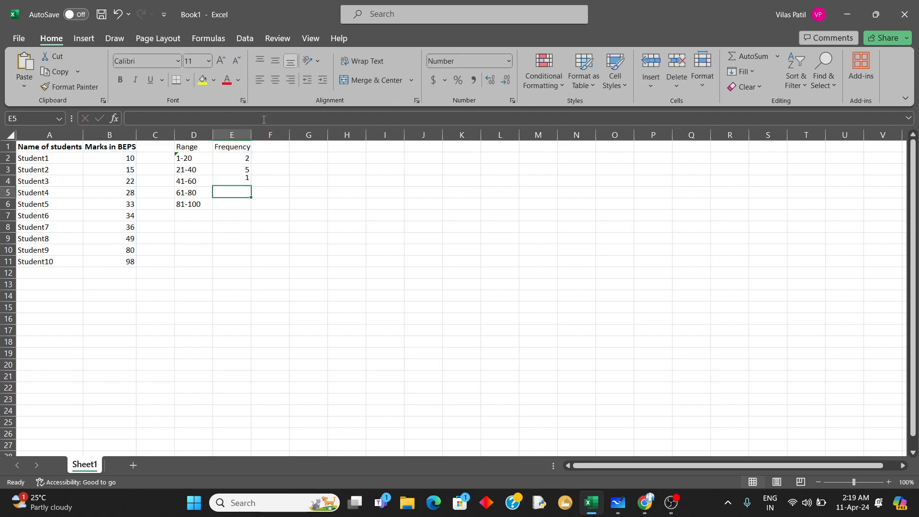
Step: Switch to Microsoft Whiteboard, draw a tick beside the 41-60 frequency, and return to Excel
key(alt+Tab)
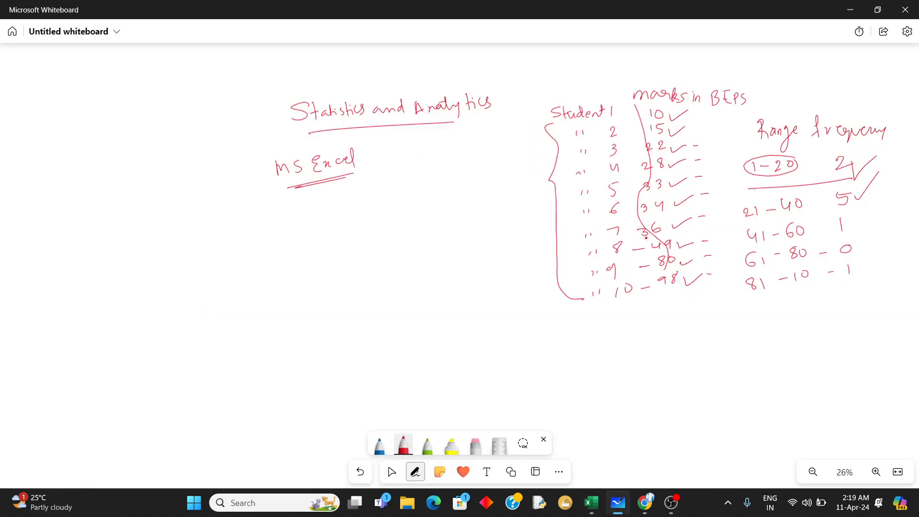
drag(844, 214, 874, 197)
key(alt+Tab)
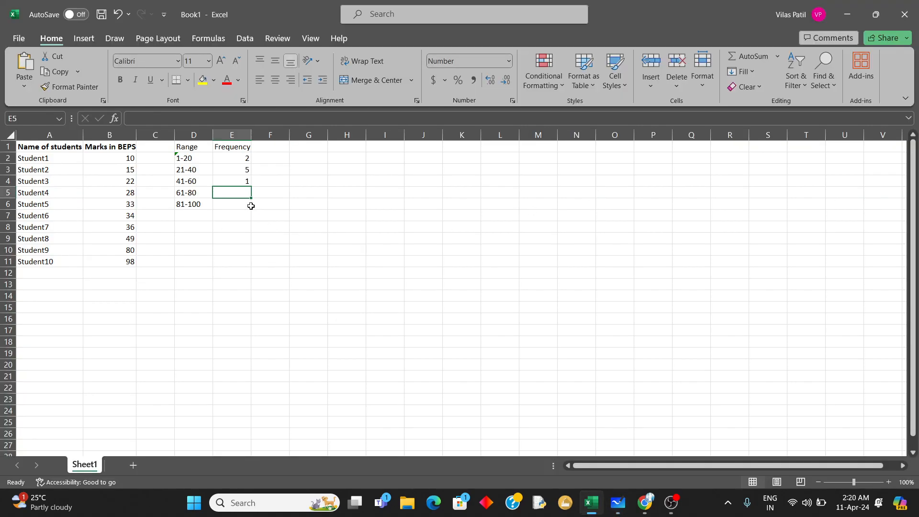
Step: Paste the copied COUNTIFS formula into E5 and change its criteria to ">=61" and "<=80"
text(=COUNTIFS(B2:B11,">=1",B2:B11,"<=20"))
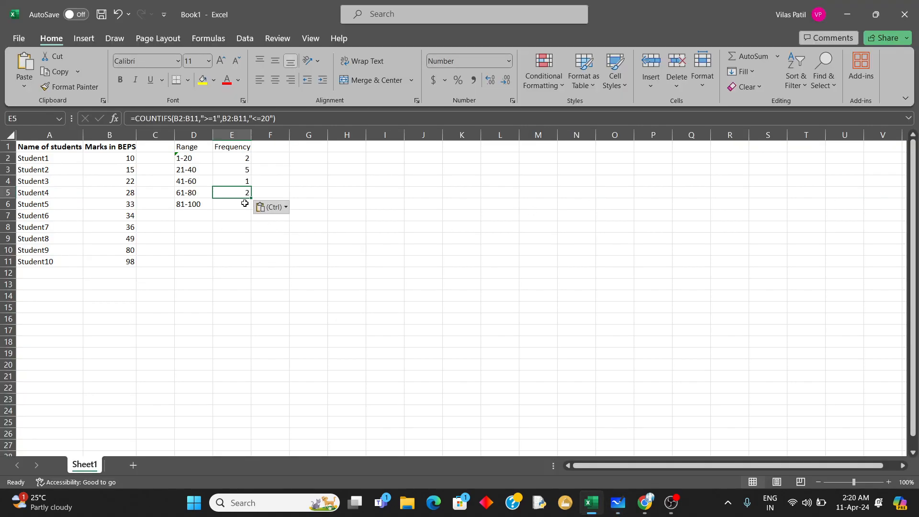
click(263, 118)
text(8)
key(Delete)
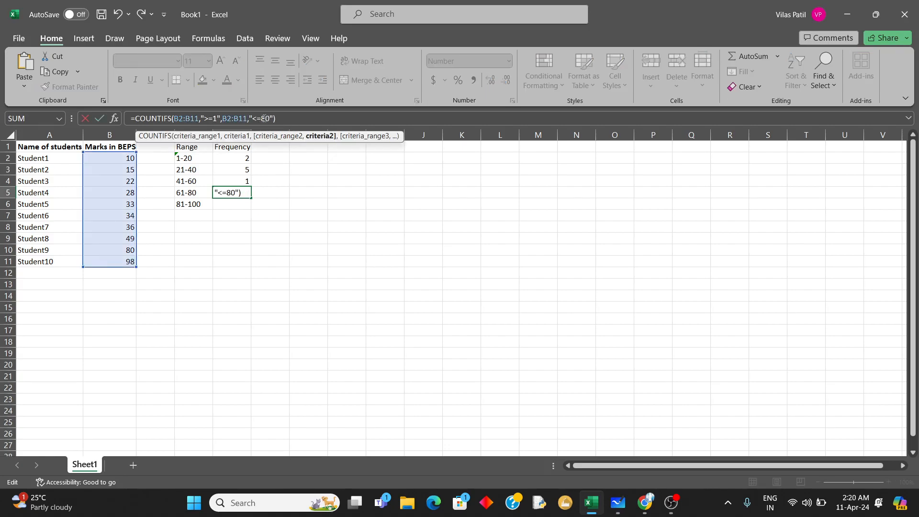
click(214, 118)
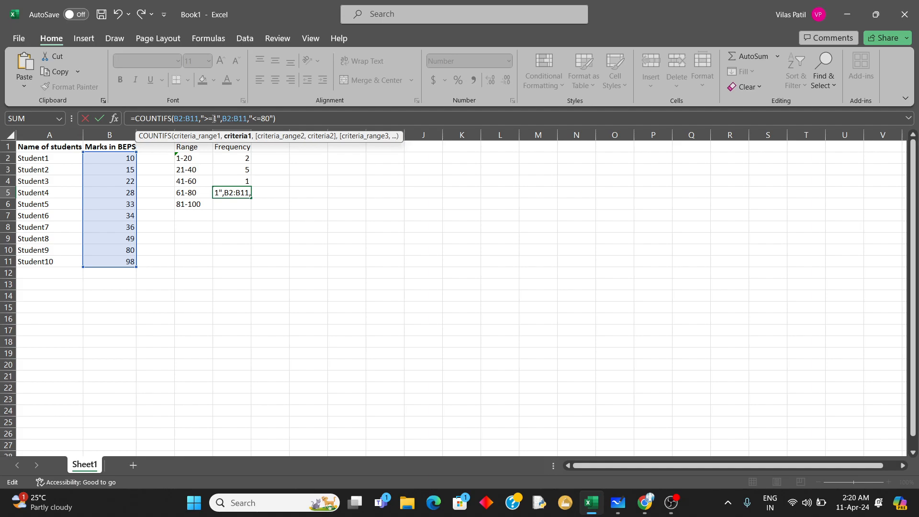
text(6)
key(Return)
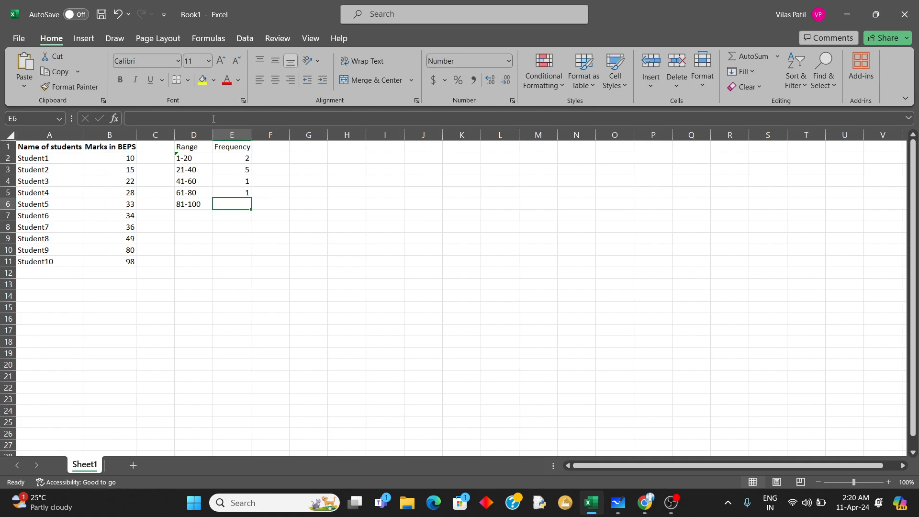
click(237, 194)
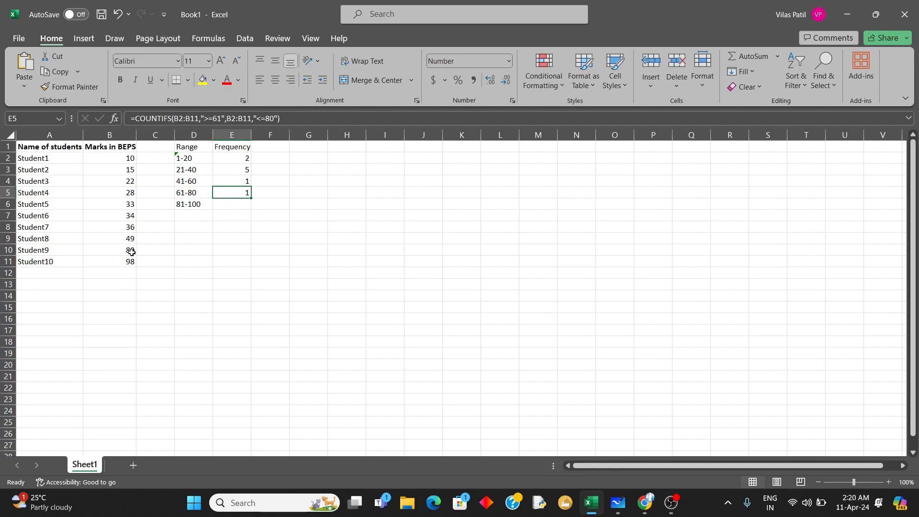
Step: Switch to Microsoft Whiteboard, draw a stroke beside student 9's mark and another over the 61-80 frequency, and return to Excel
key(alt+Tab)
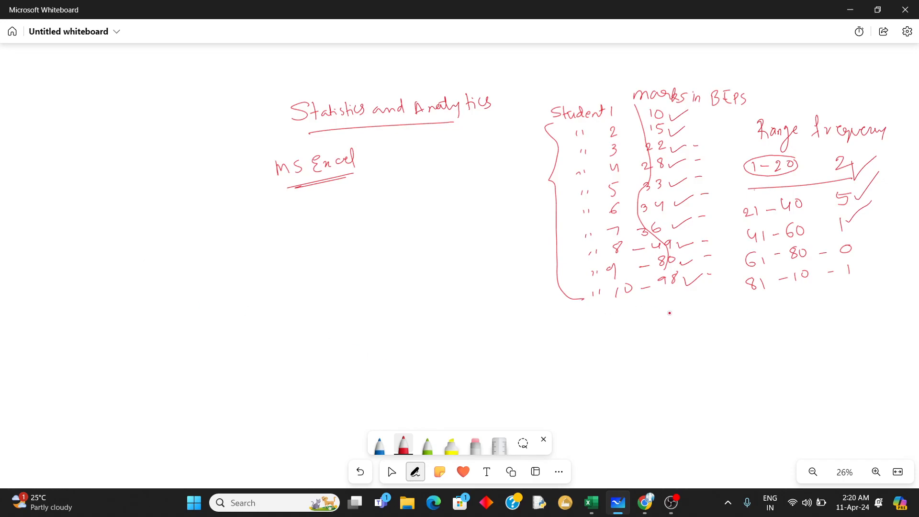
drag(682, 259, 687, 267)
drag(845, 245, 846, 259)
key(alt+Tab)
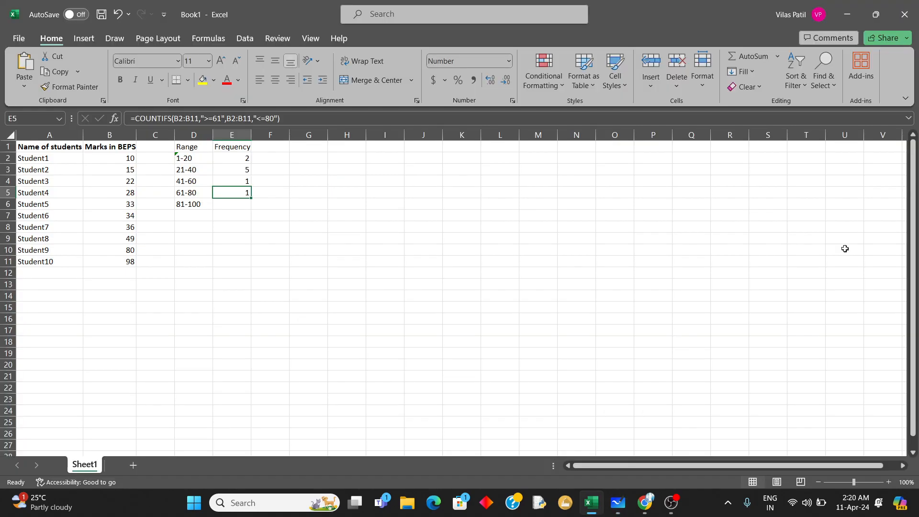
Step: Paste the copied COUNTIFS formula into E6 and change its criteria to ">=81" and "<=100"
click(242, 207)
key(ctrl+v)
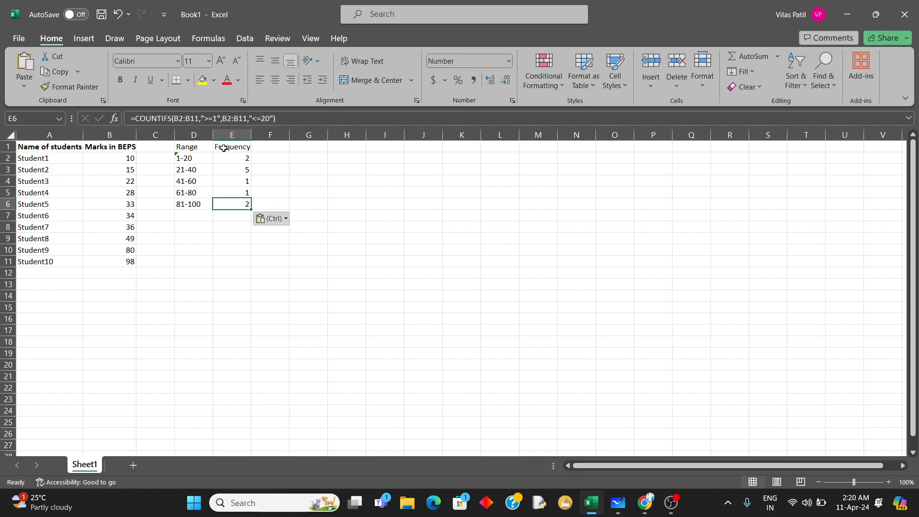
click(214, 118)
text(8)
key(Right)
key(Right)
key(Right)
key(Right)
key(Right)
key(Right)
key(Right)
key(Right)
key(Right)
key(Right)
key(Right)
key(Right)
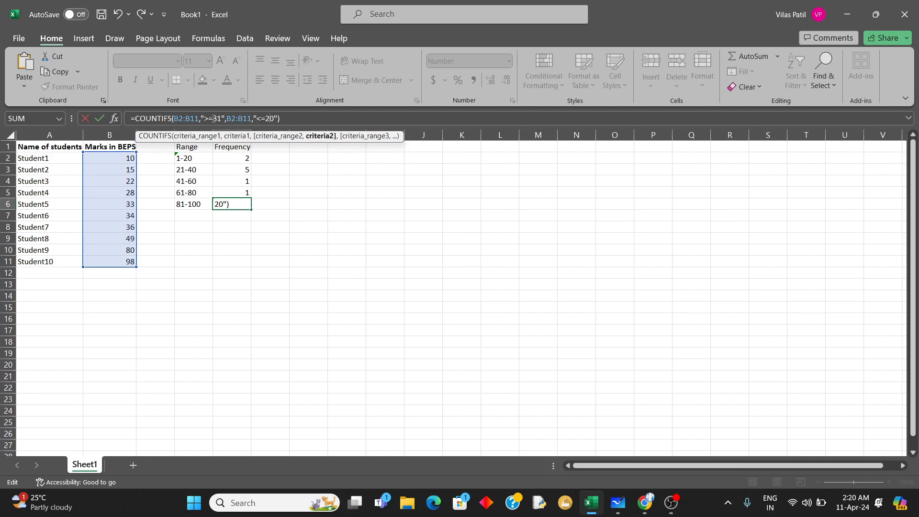
key(Delete)
key(Delete)
text(100)
key(Return)
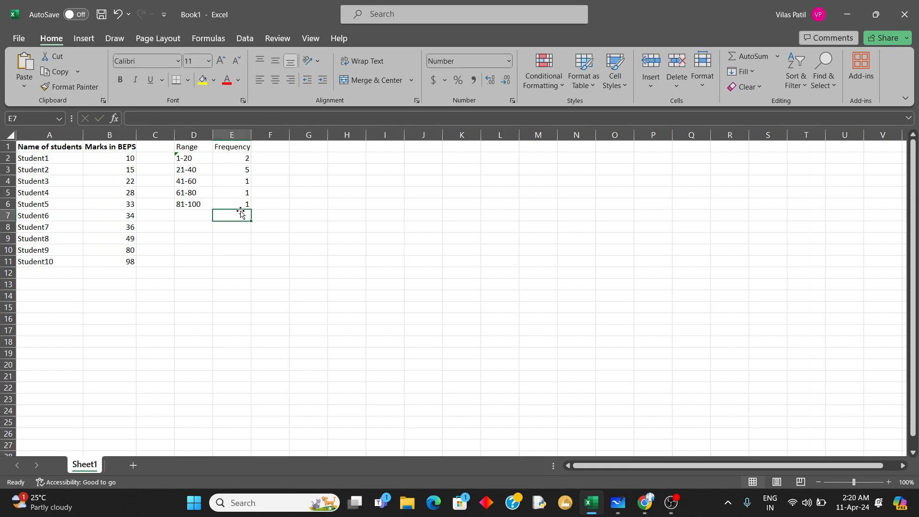
Step: Total the frequencies in E7 with the AutoSum formula =SUM(E2:E6)
drag(133, 158, 126, 258)
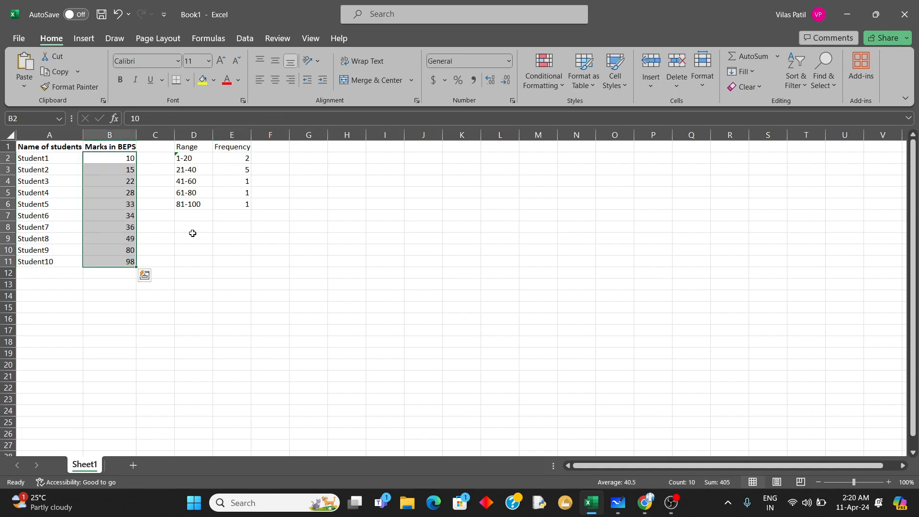
click(229, 216)
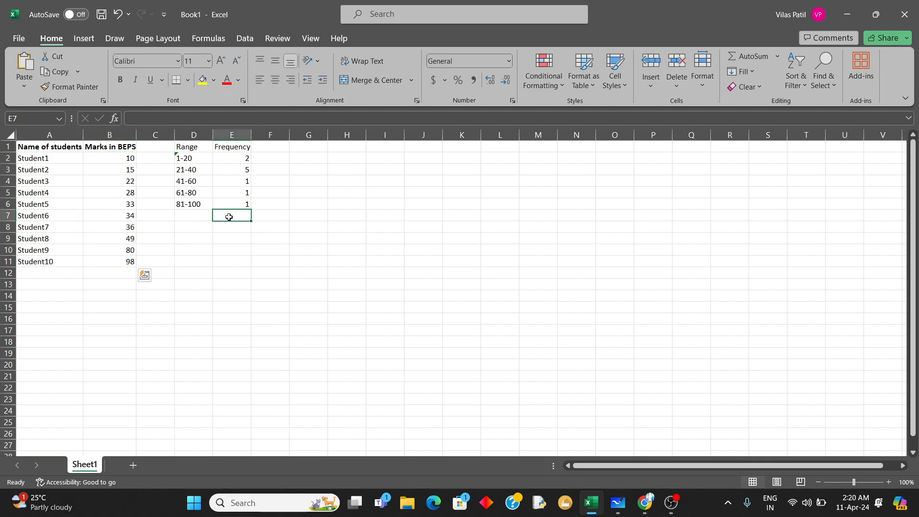
click(745, 57)
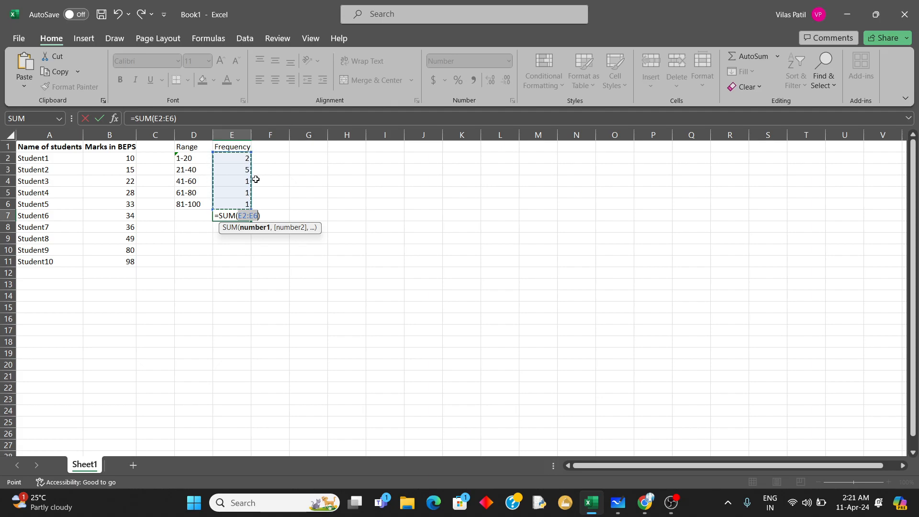
key(Return)
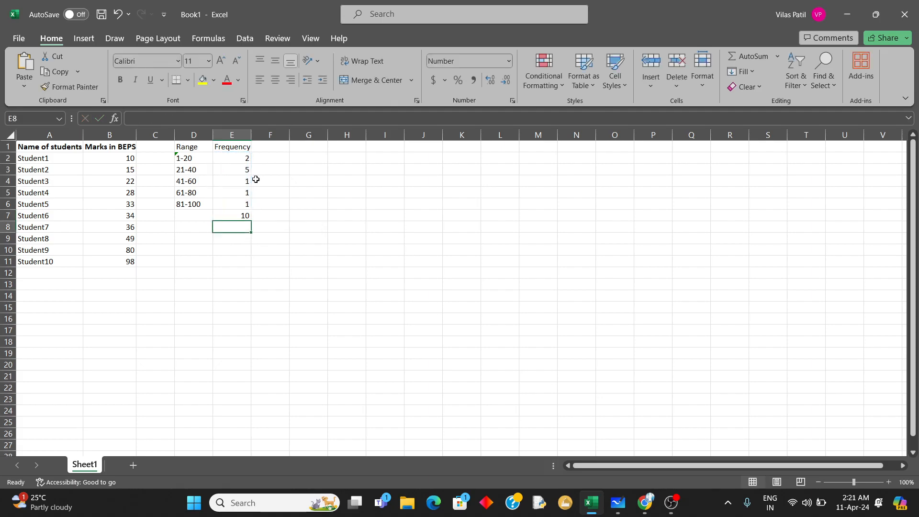
click(244, 215)
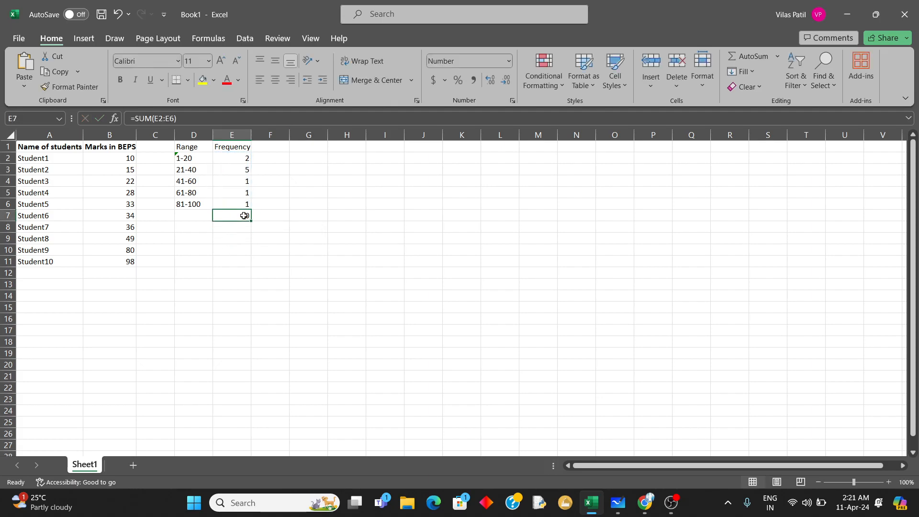
Step: Insert a blank column before the marks column and copy the heading "Marks in BEPS" into B1
click(315, 150)
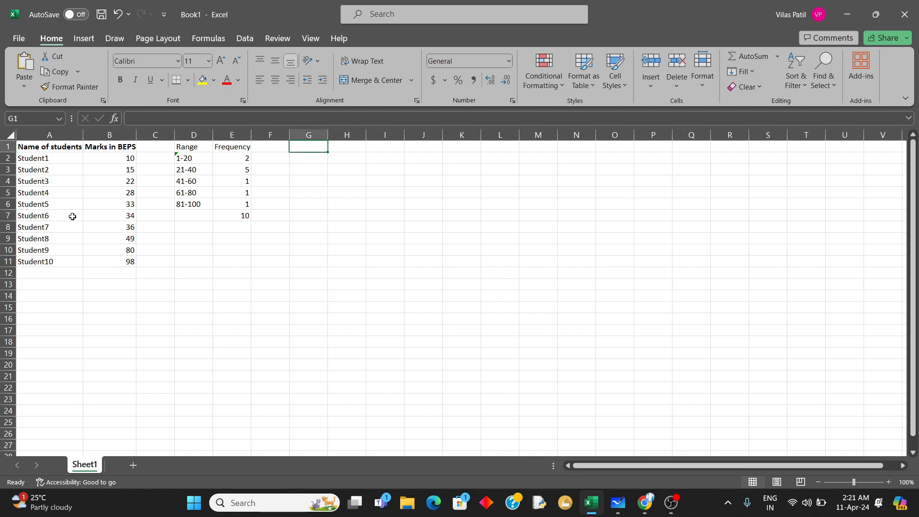
right_click(110, 136)
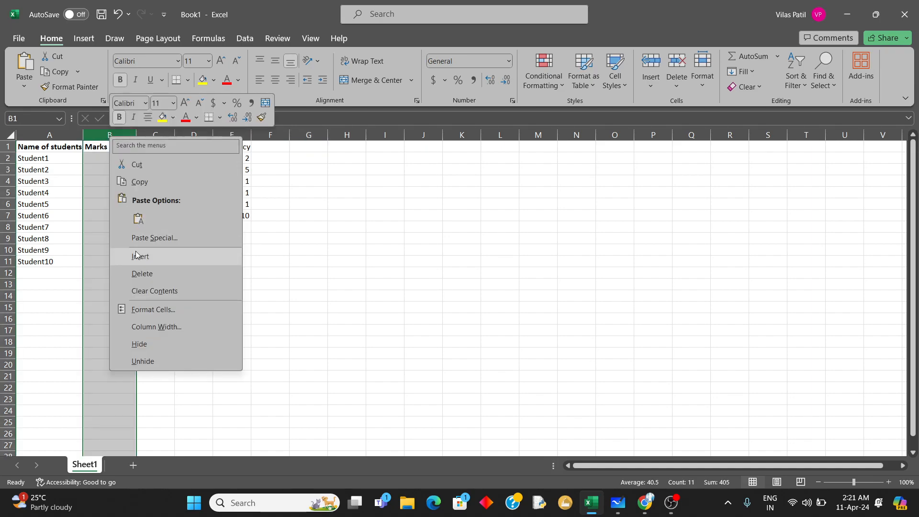
click(136, 255)
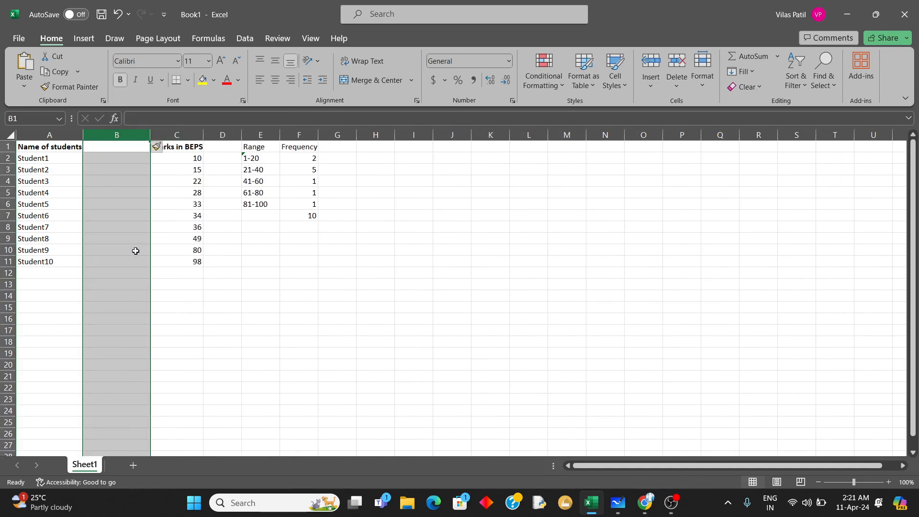
click(387, 144)
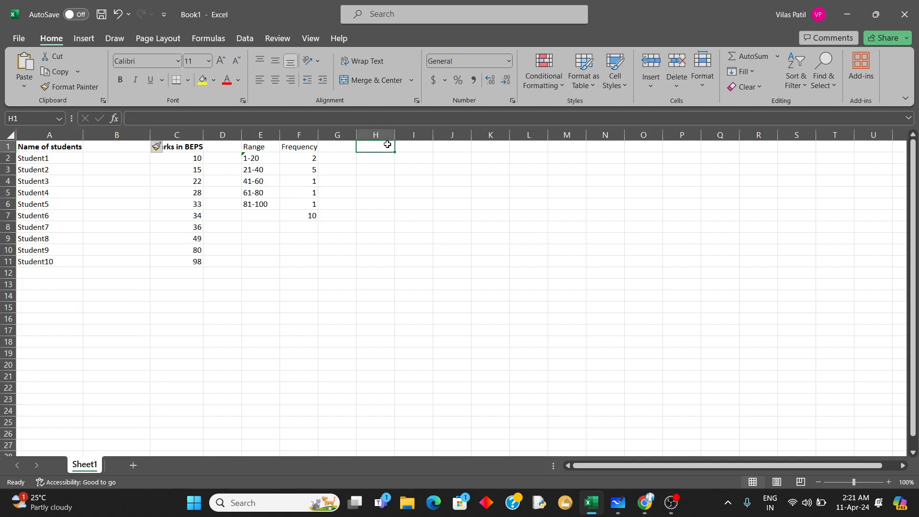
click(194, 149)
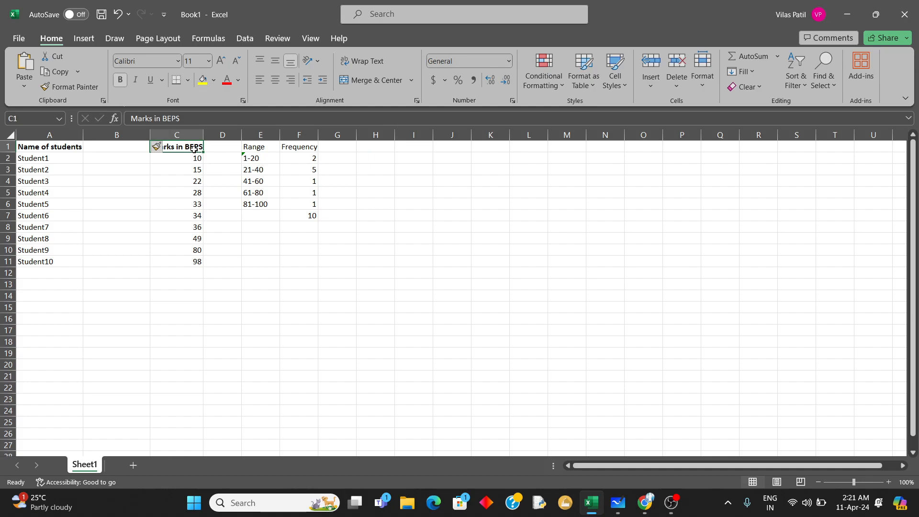
key(ctrl+c)
click(134, 146)
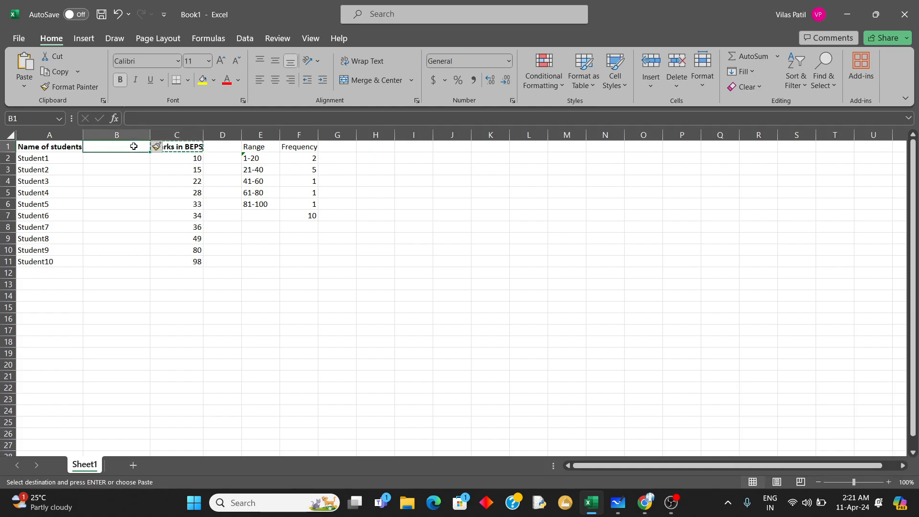
key(ctrl+v)
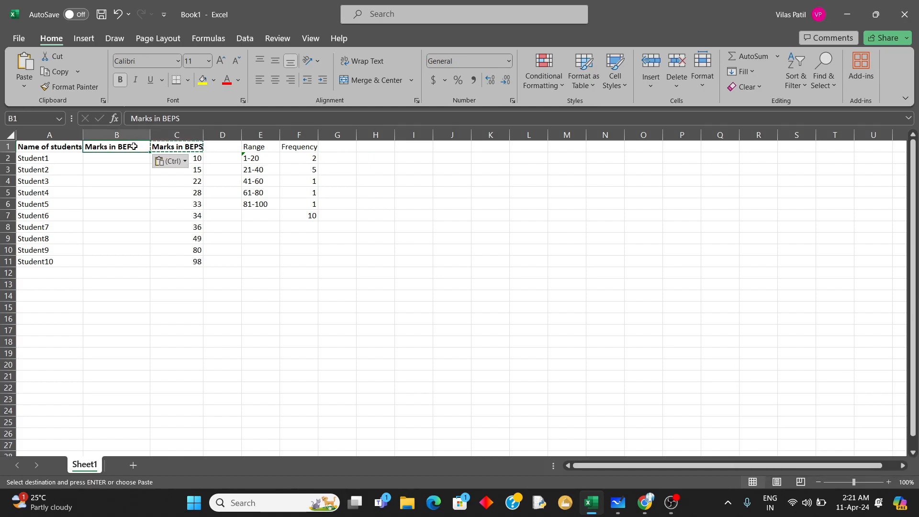
Step: Enter the formula =RANDBETWEEN(1,100) in H1
click(383, 147)
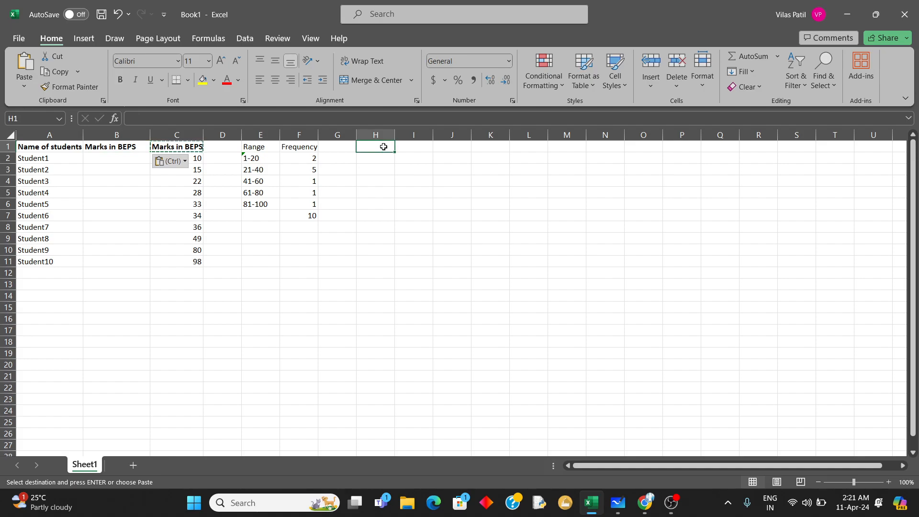
text(=ra)
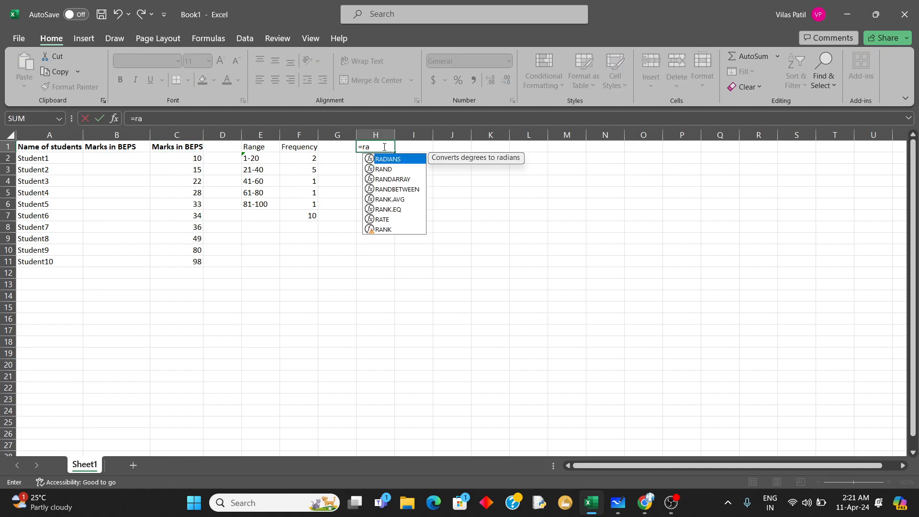
text(nd)
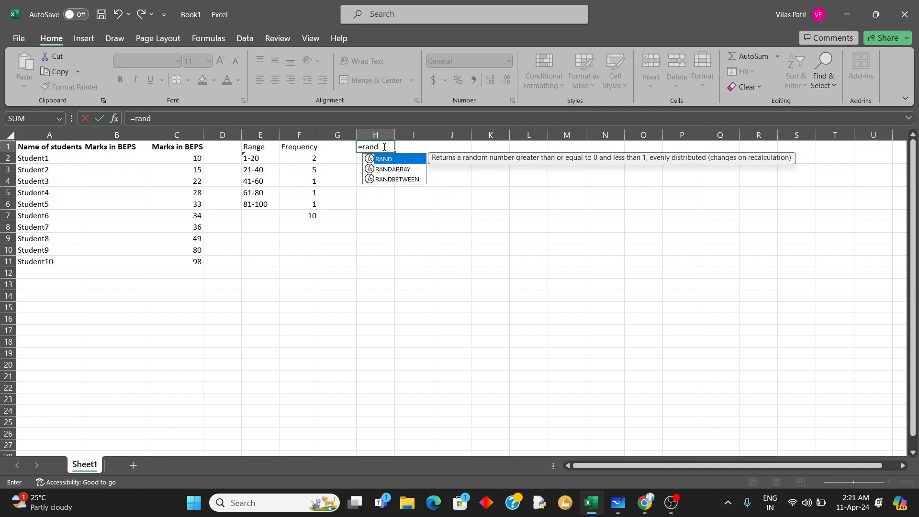
double_click(397, 180)
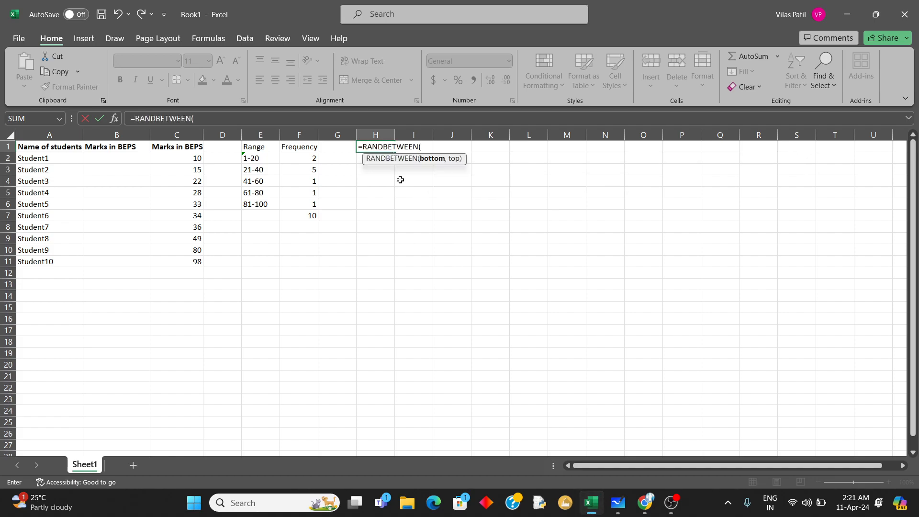
text(1,100))
key(Return)
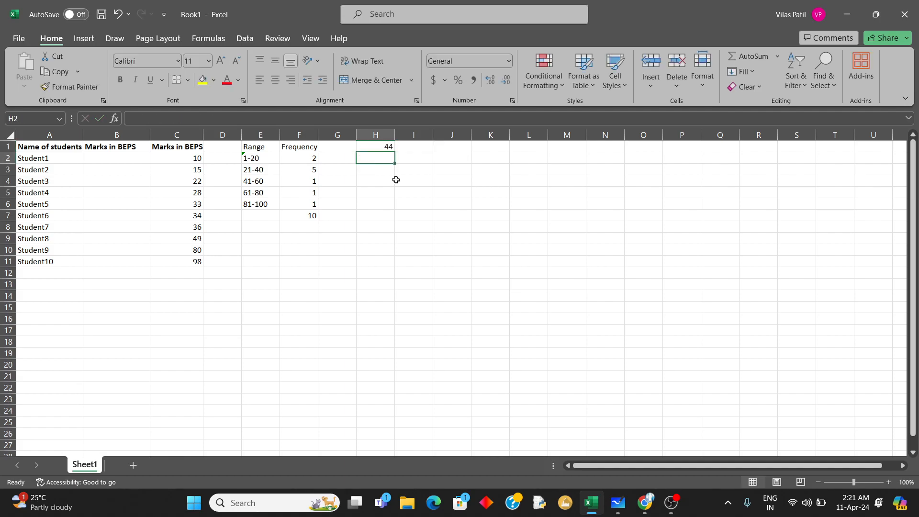
Step: Fill the RANDBETWEEN formula from H1 down to H50
click(370, 147)
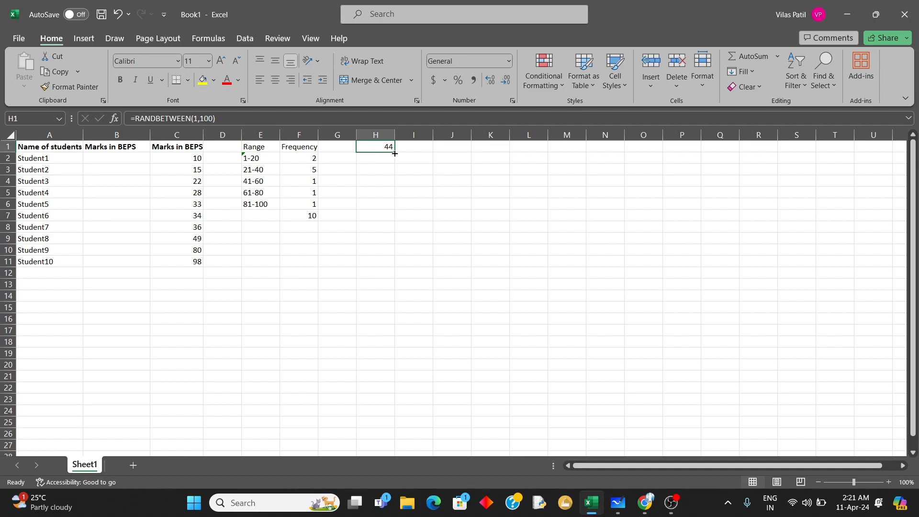
drag(394, 153, 419, 443)
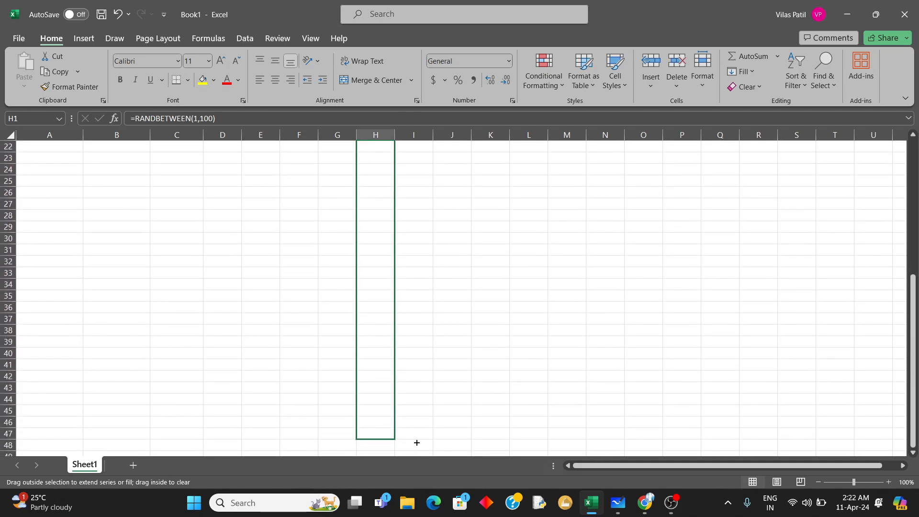
drag(284, 454, 265, 435)
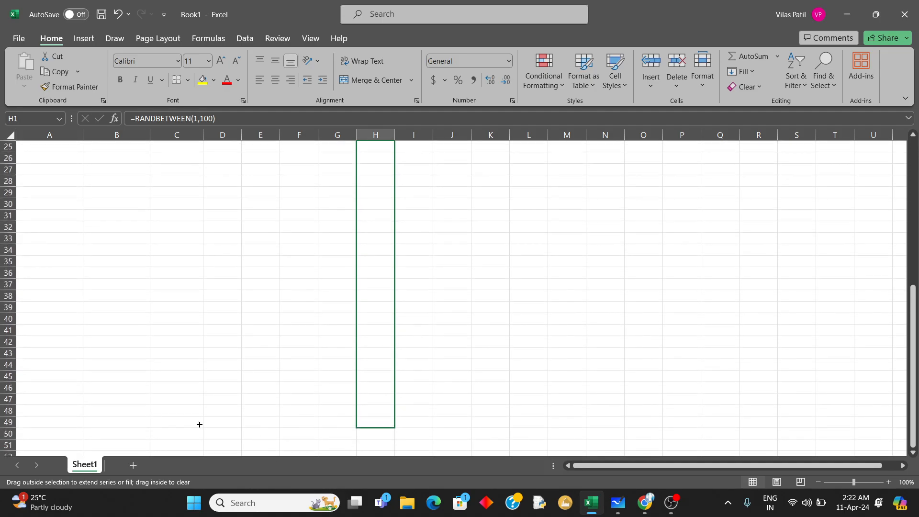
drag(89, 439, 88, 438)
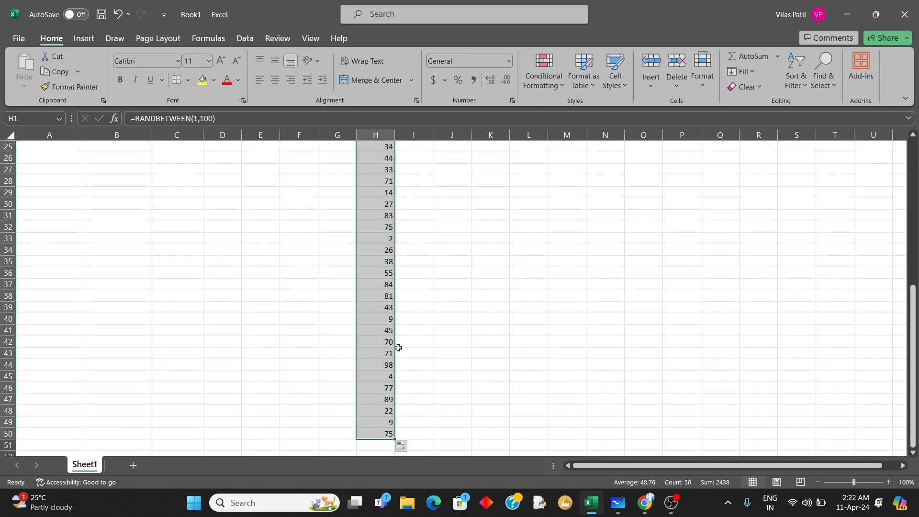
Step: Copy the random-number formulas in H1:H50 and paste them under the new "Marks in BEPS" heading, starting at B2
key(ctrl+c)
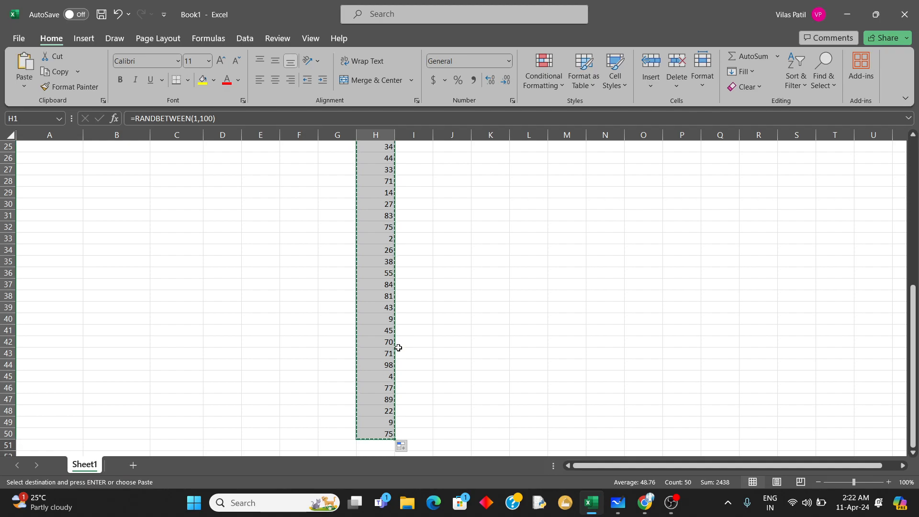
scroll(398, 348, up, 8)
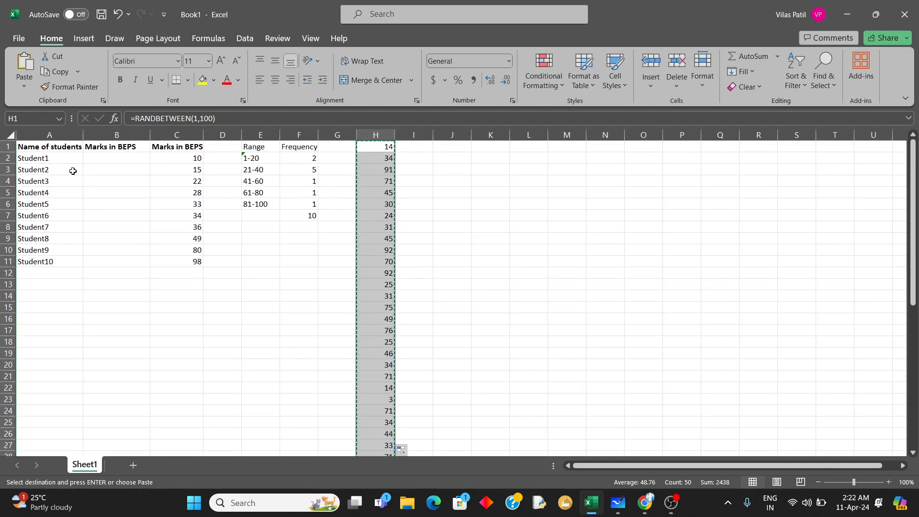
click(111, 155)
right_click(111, 157)
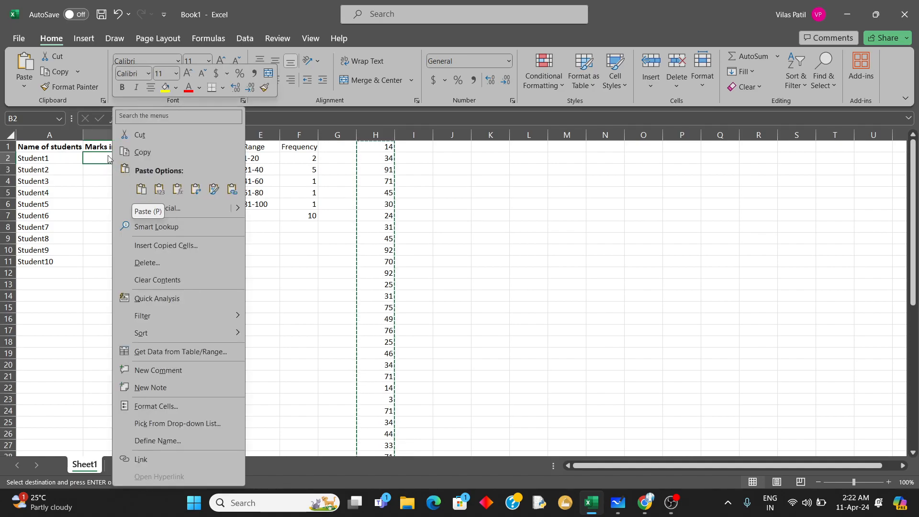
click(108, 159)
key(ctrl+v)
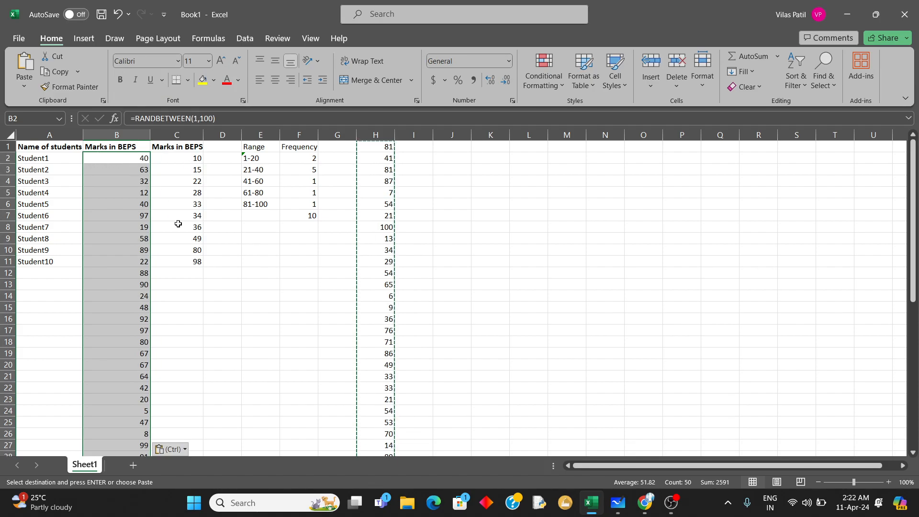
Step: Recalculate the sheet with an empty entry in E9 and inspect the random-number formula in B2
scroll(178, 224, down, 1)
scroll(178, 224, up, 1)
double_click(261, 239)
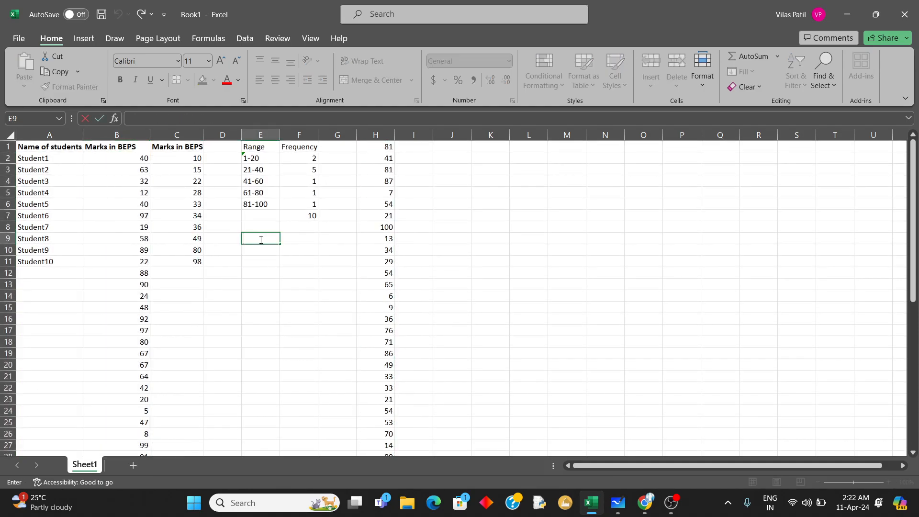
key(Return)
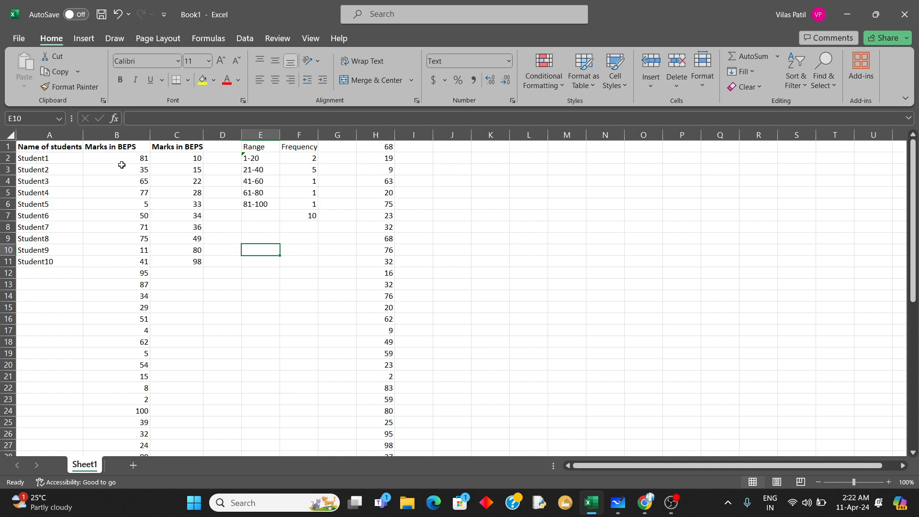
click(134, 157)
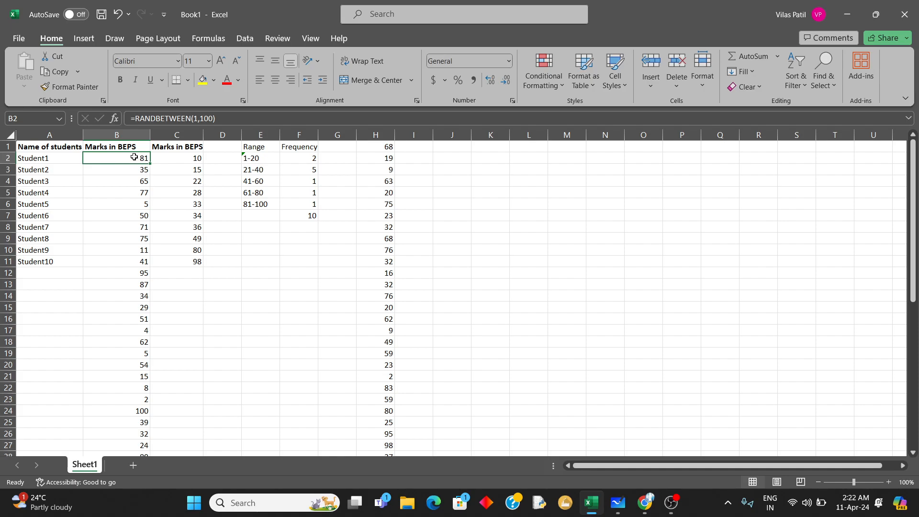
Step: Undo the formula paste in column B and paste the copied random numbers from B2 down as values only
key(ctrl+z)
key(ctrl+z)
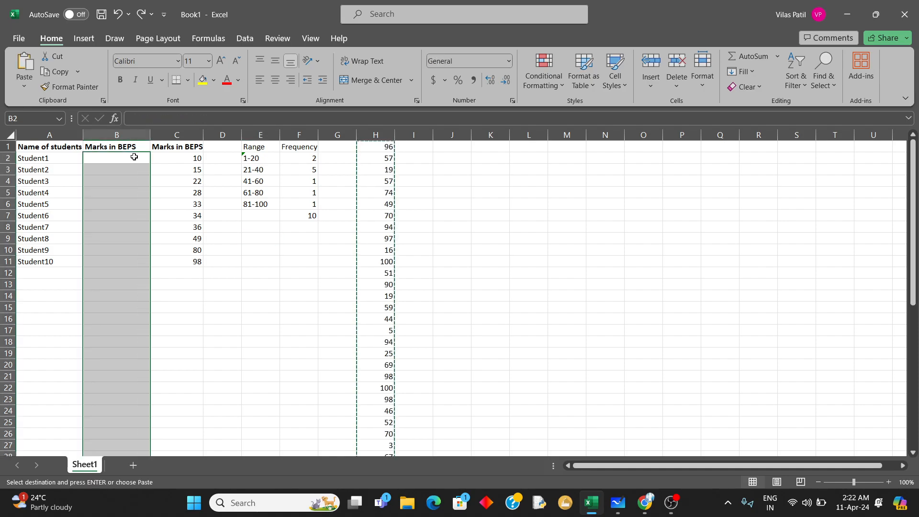
key(ctrl+v)
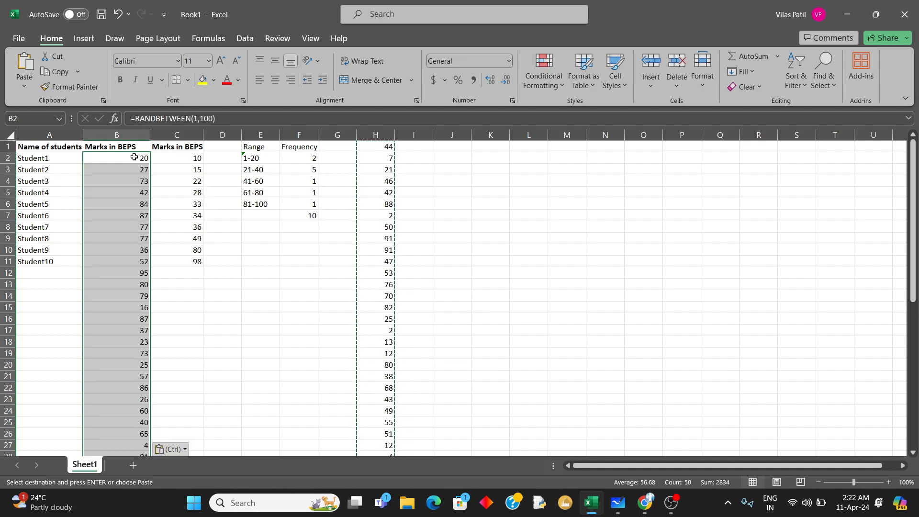
click(186, 450)
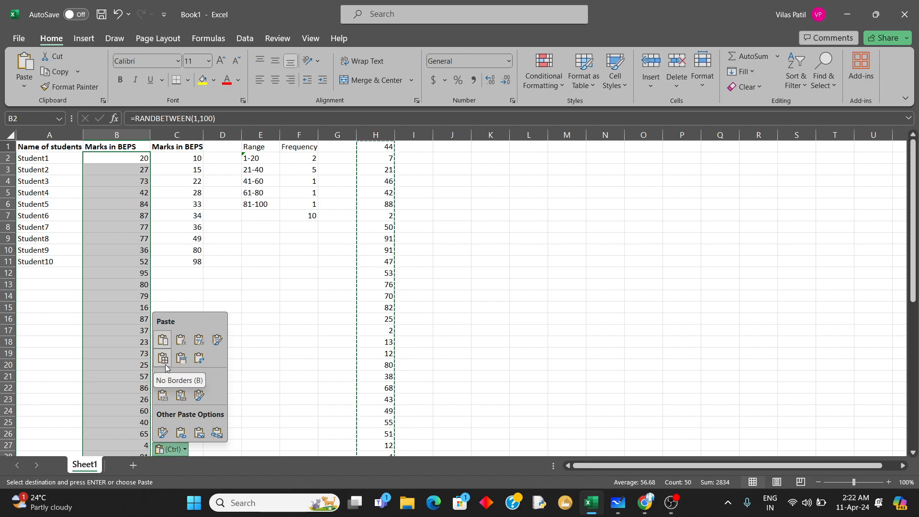
click(162, 396)
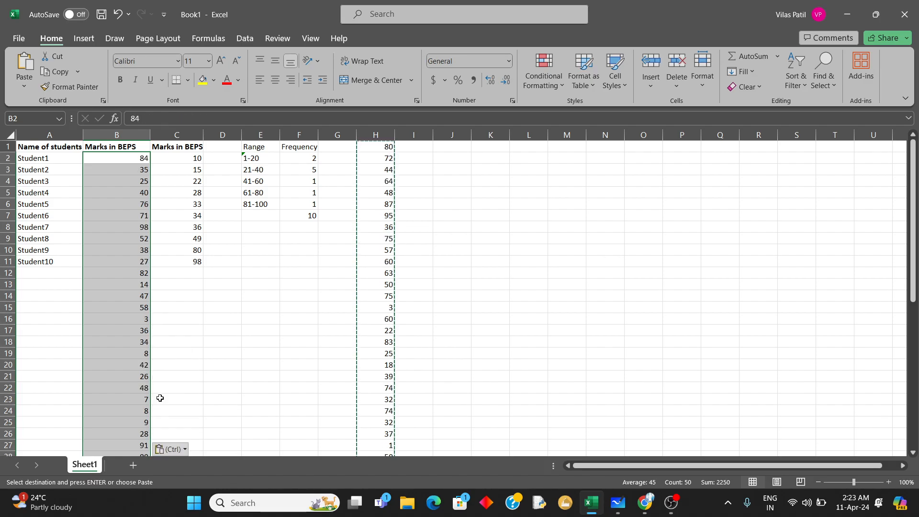
Step: Recalculate the sheet with empty entries in C22 and E19 to check the pasted marks in column B
double_click(180, 389)
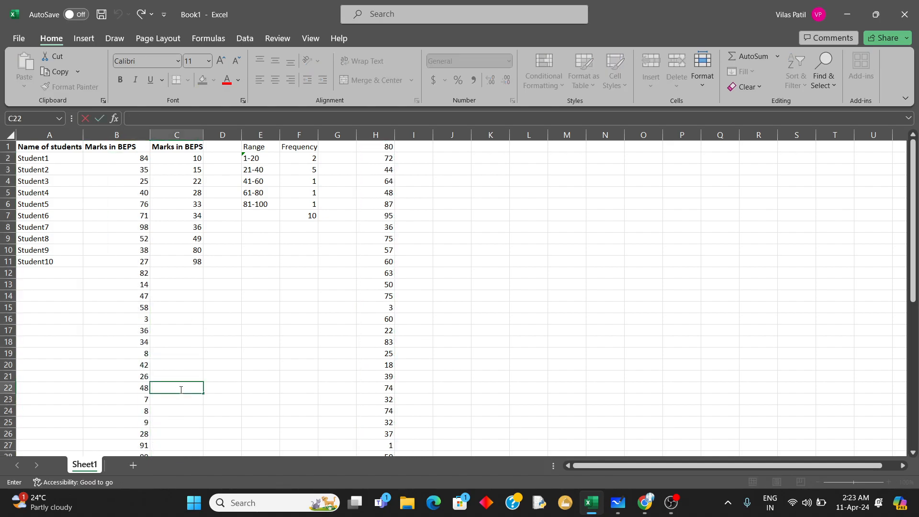
key(Return)
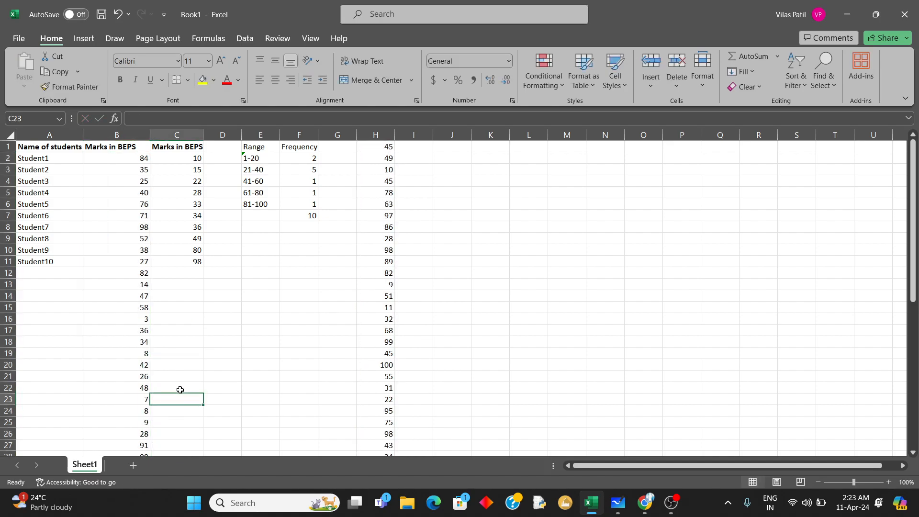
double_click(259, 354)
key(Return)
click(284, 337)
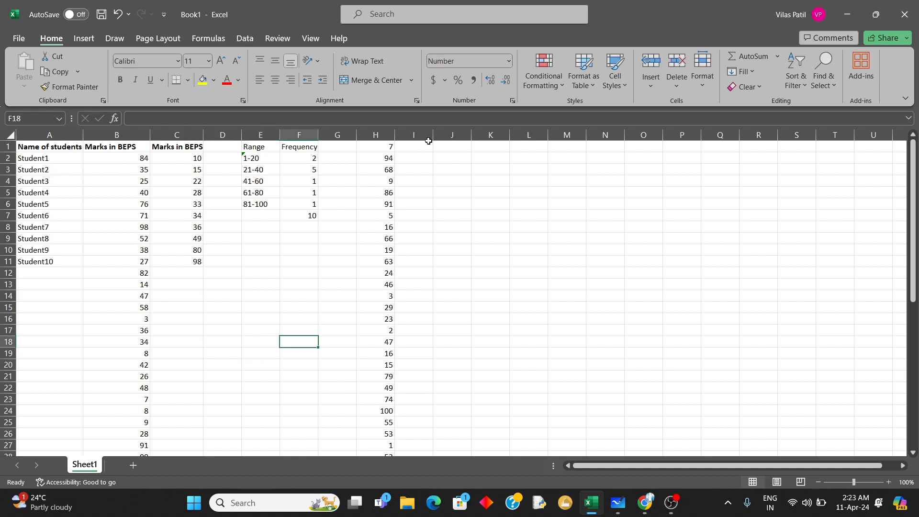
Step: Clear all the random-number formulas from column H
click(390, 148)
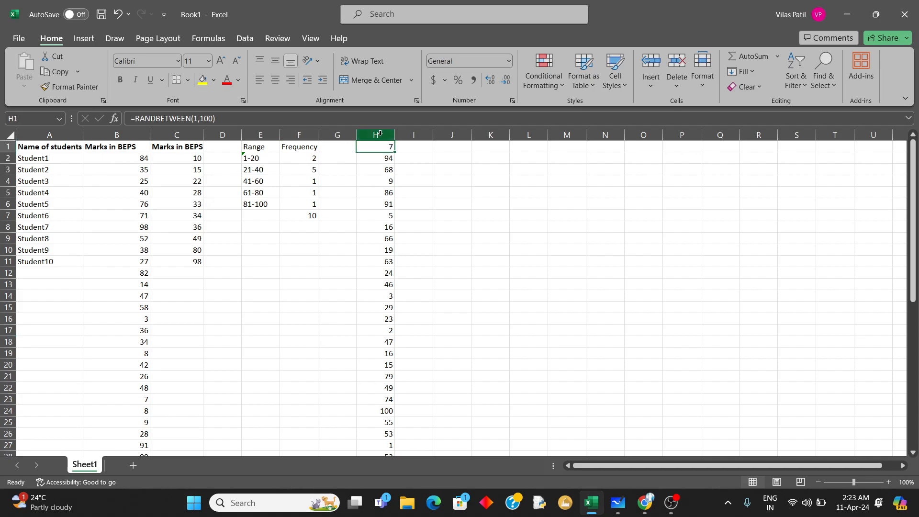
click(380, 134)
key(Delete)
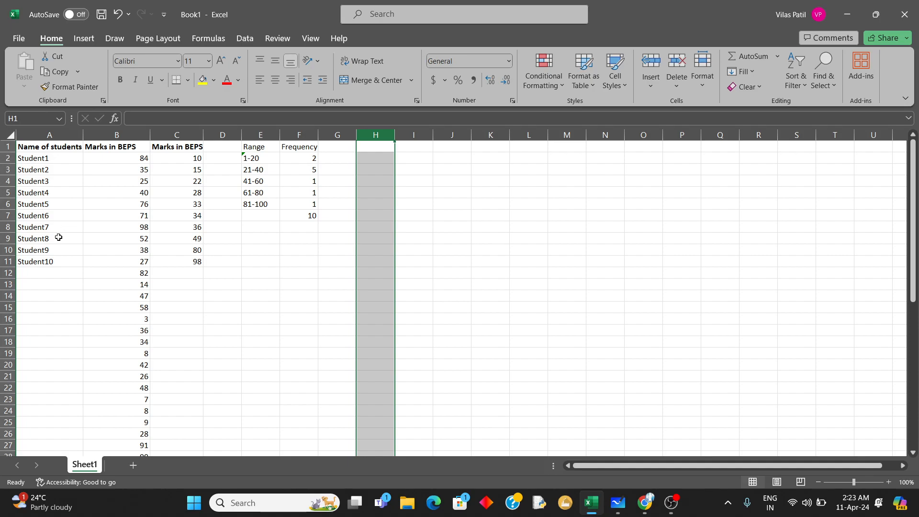
Step: Extend the student names series in column A down to Student50 in A51
drag(44, 158, 73, 430)
scroll(72, 430, up, 9)
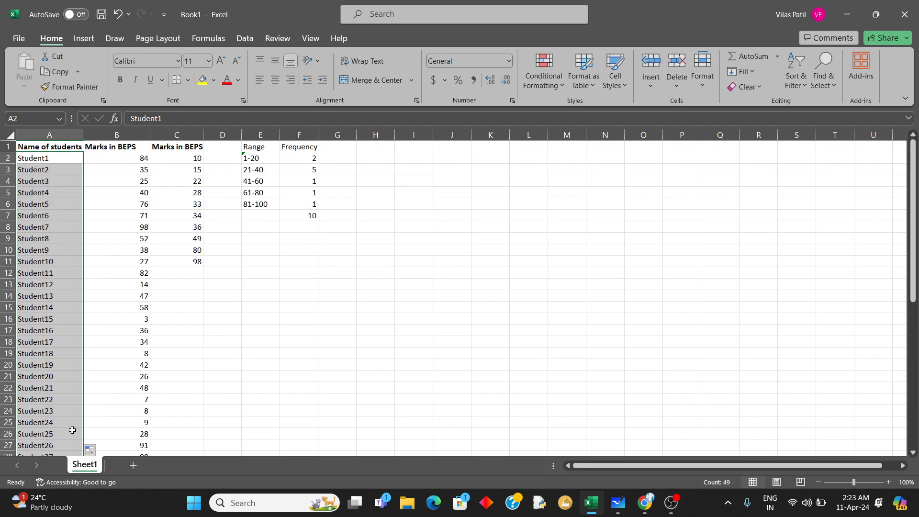
scroll(72, 430, down, 20)
scroll(72, 430, up, 9)
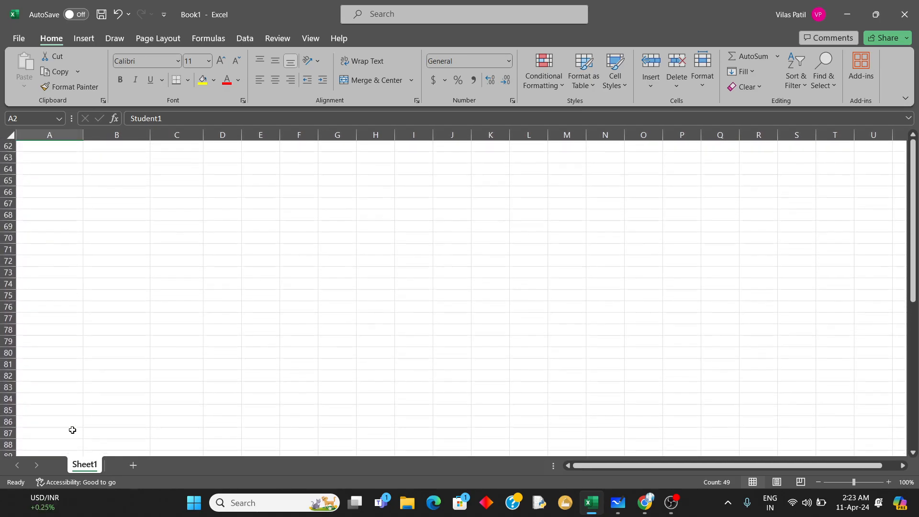
scroll(73, 429, up, 3)
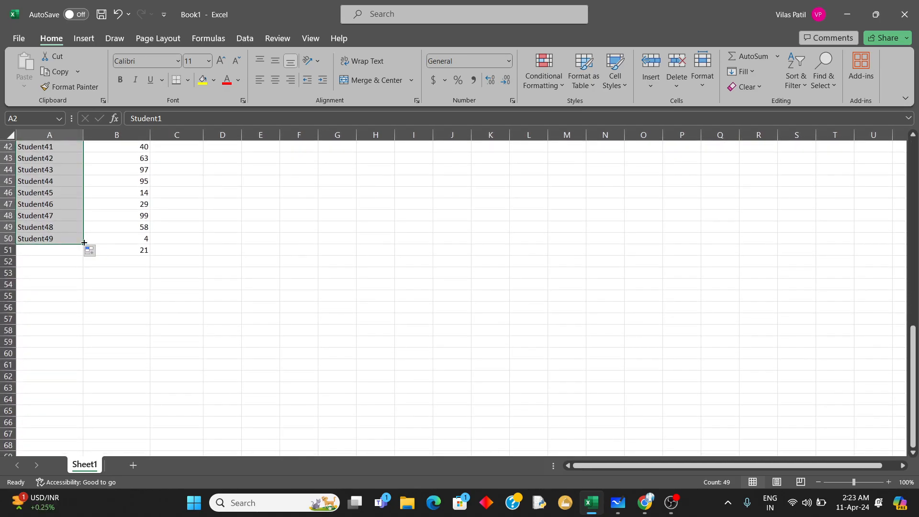
drag(84, 242, 84, 254)
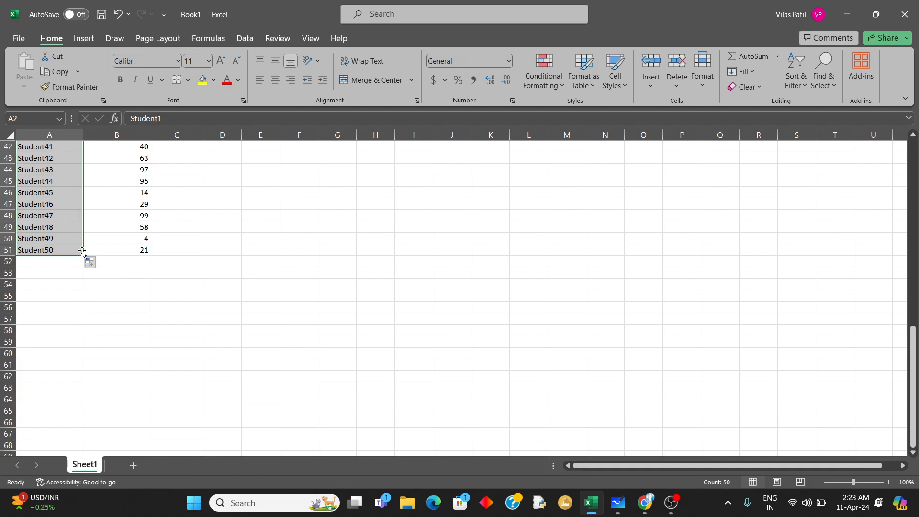
click(118, 296)
scroll(118, 296, up, 14)
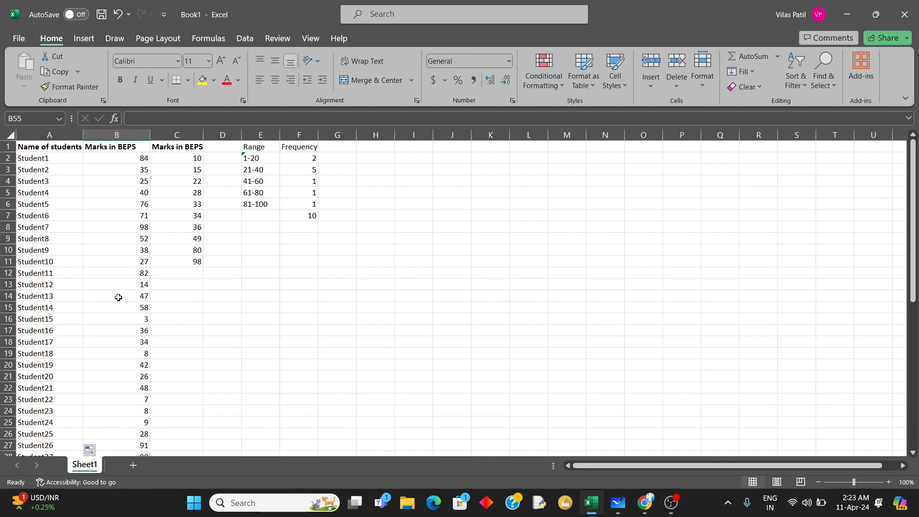
Step: Clear the old frequency formulas and their total from F2:F7
click(309, 159)
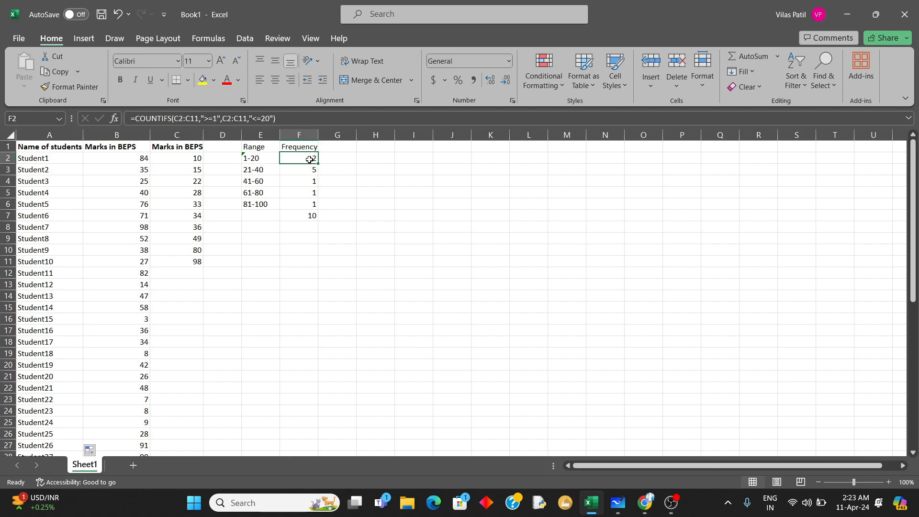
drag(310, 159, 309, 214)
key(Delete)
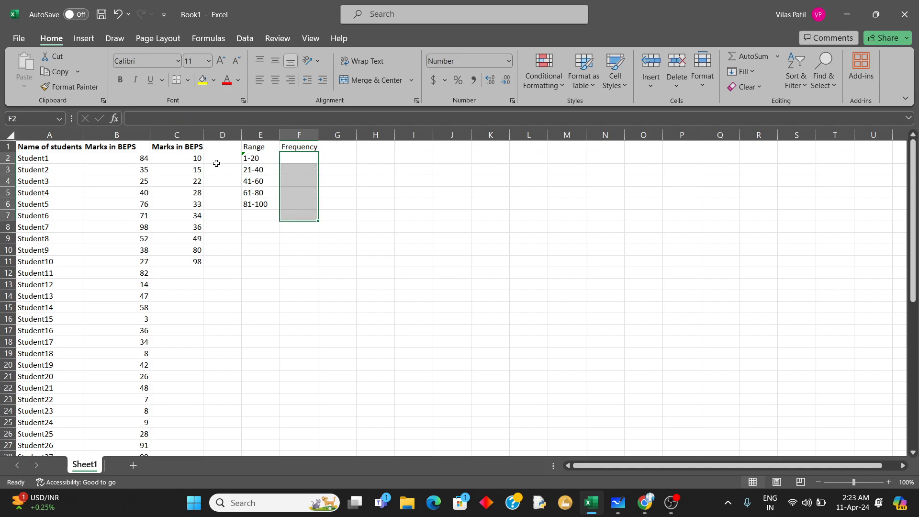
Step: Enter the formula =COUNTIFS(B2:B51,">=1",B2:B51,"<=20") in F2 for the 1-20 range
text(=count)
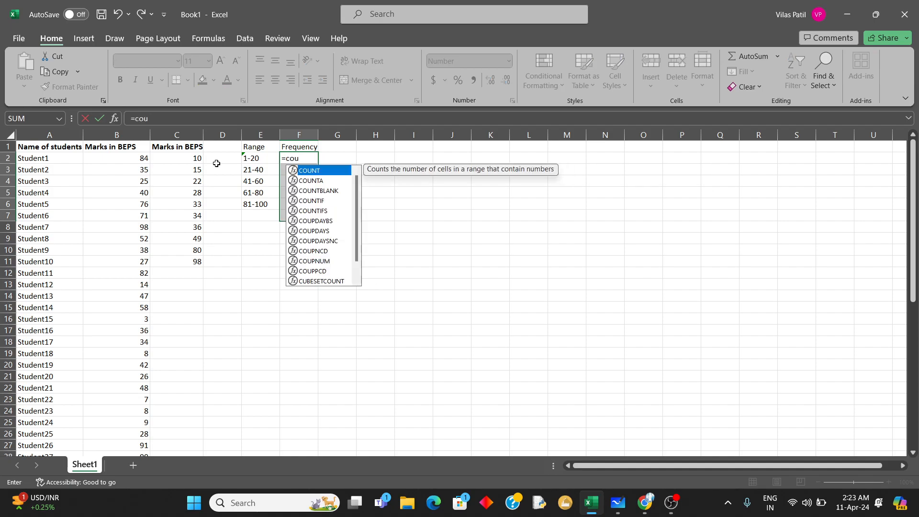
double_click(311, 211)
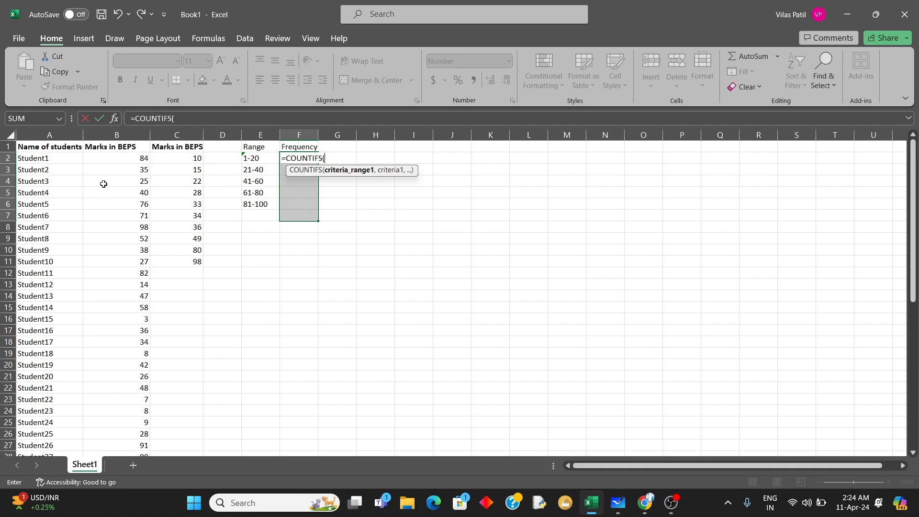
drag(127, 159, 129, 307)
scroll(129, 308, up, 12)
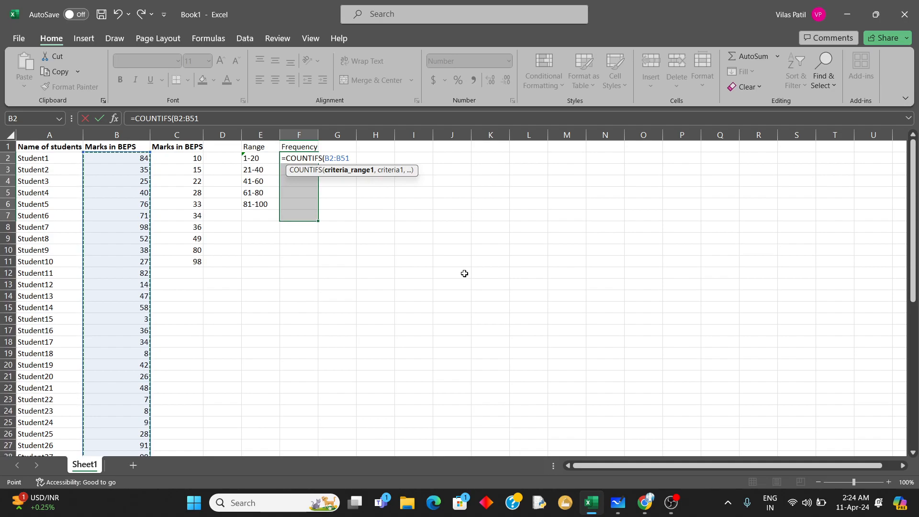
text(,">=1)
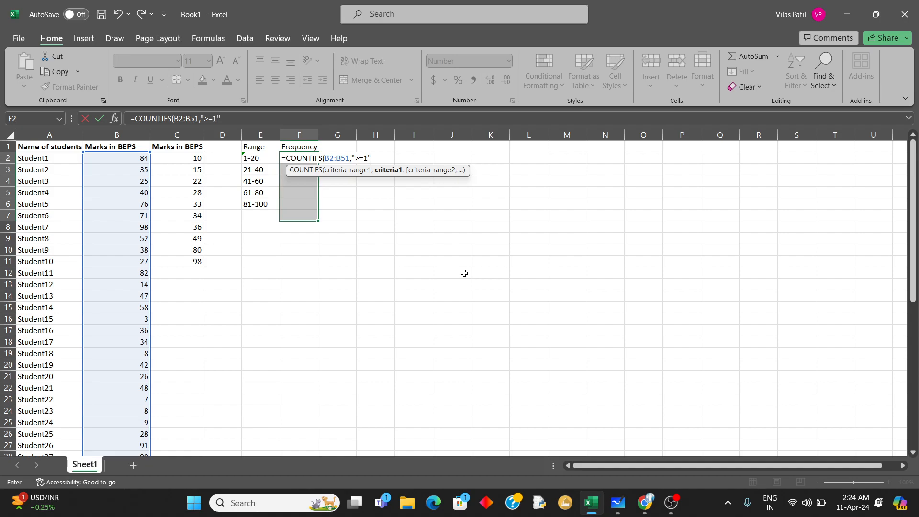
text(,)
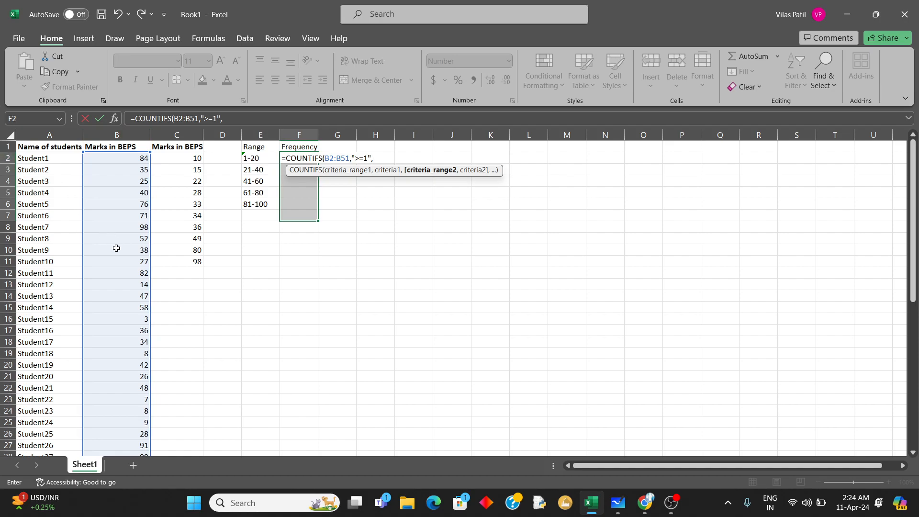
scroll(116, 248, down, 12)
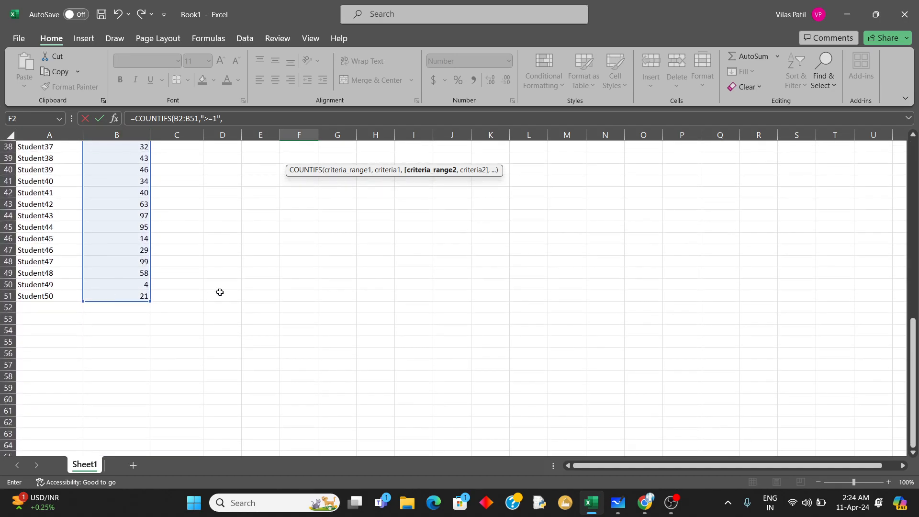
scroll(223, 290, up, 12)
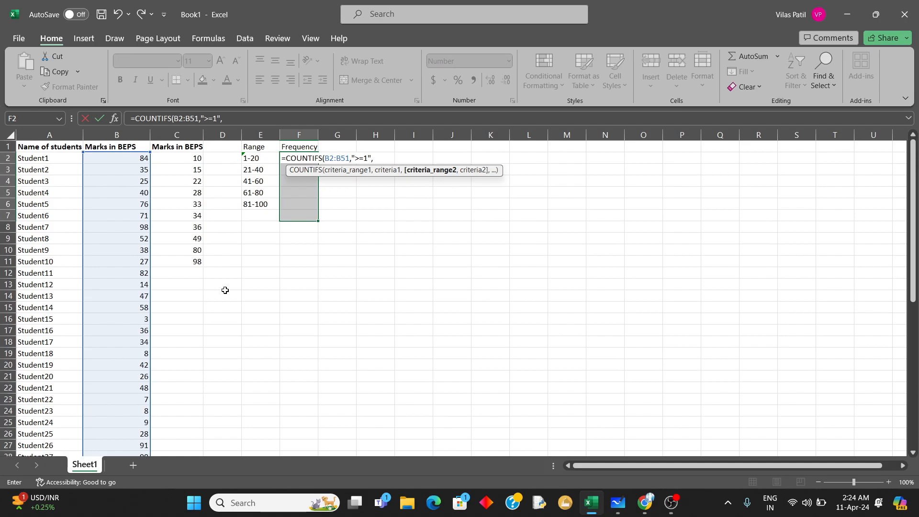
text(b2)
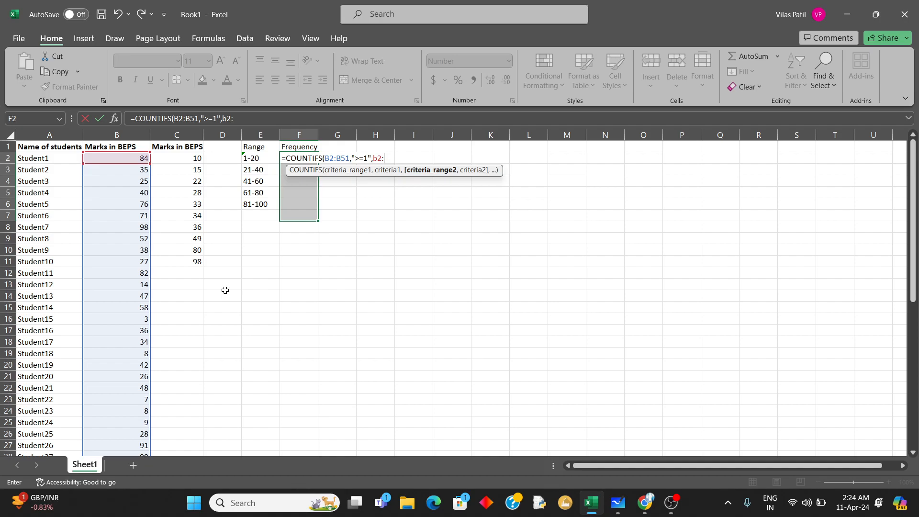
text(:b51)
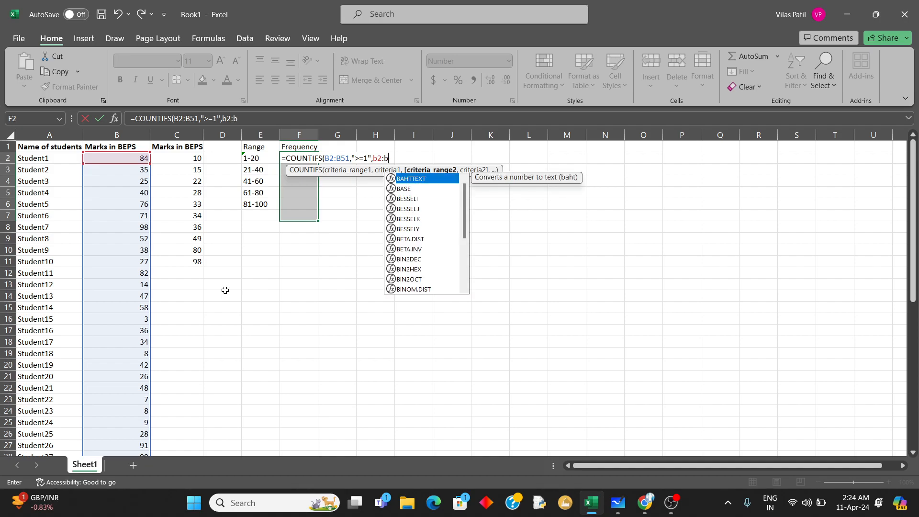
text(,"<=)
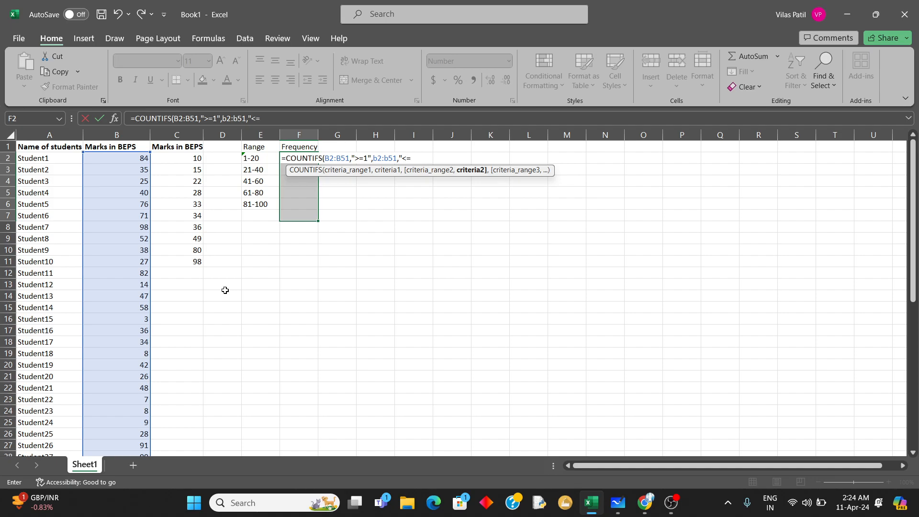
text(20"))
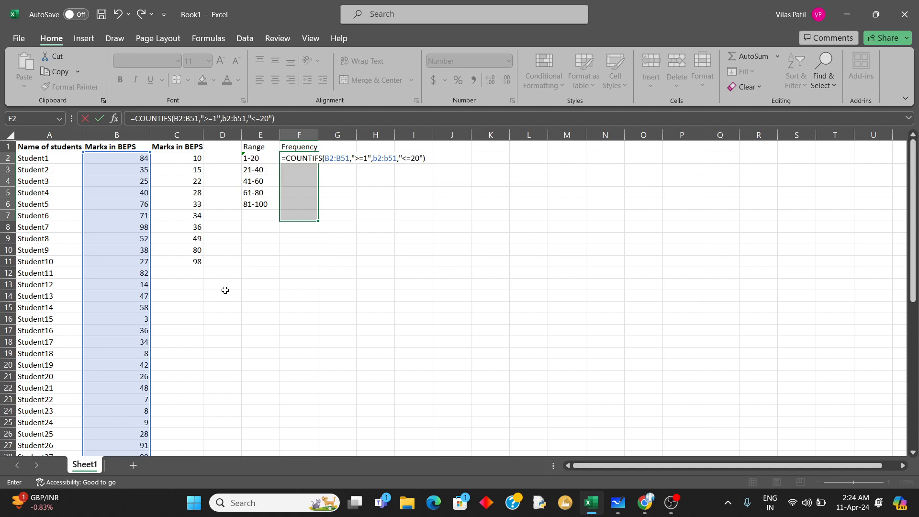
key(Return)
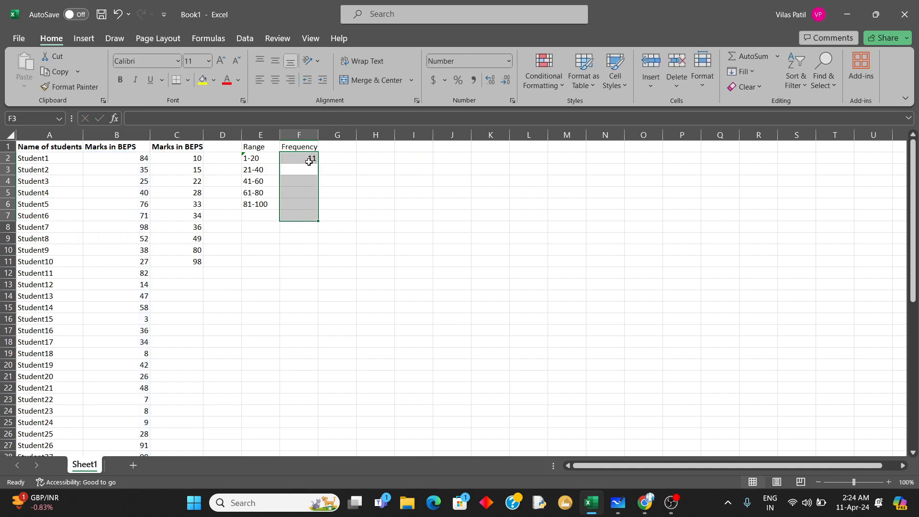
Step: Examine the marks in B2:B51 one by one to verify the count for the 1-20 range
click(144, 159)
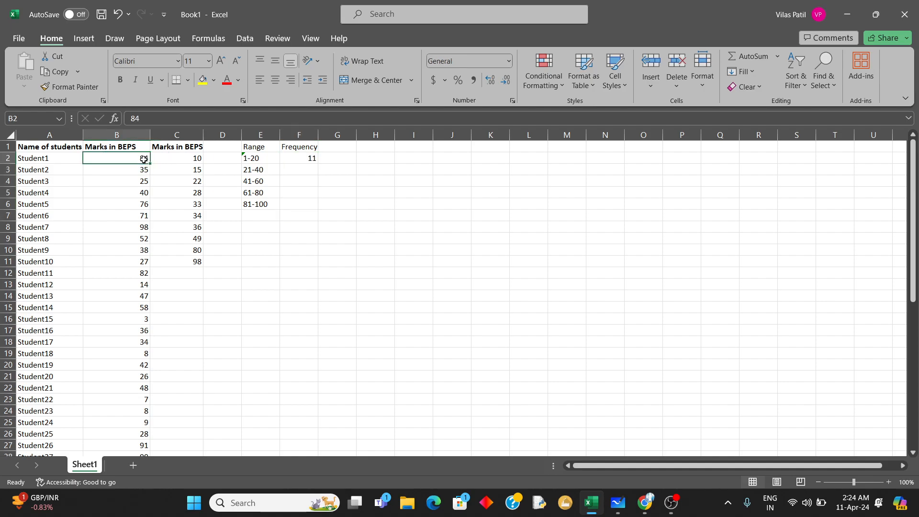
key(Down)
key(Down)
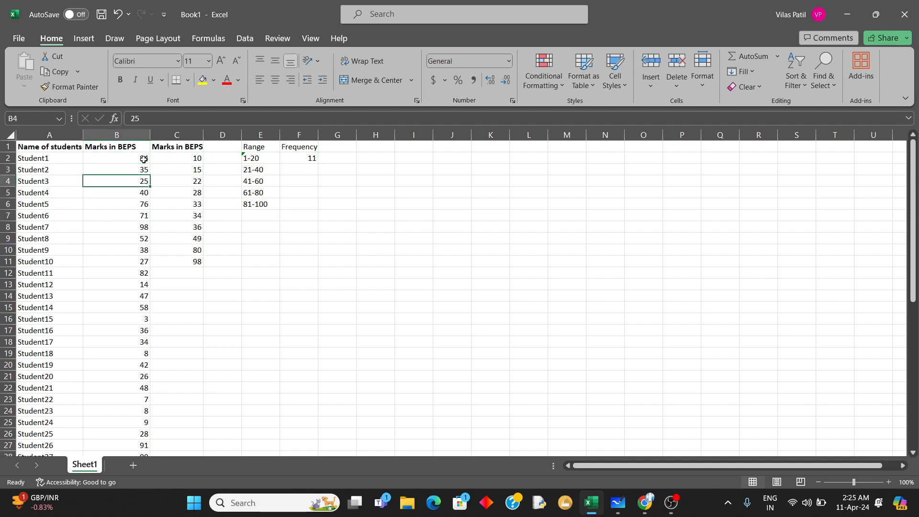
key(Down)
key(Down)
key(Down)
key(Down)
key(Down)
key(Down)
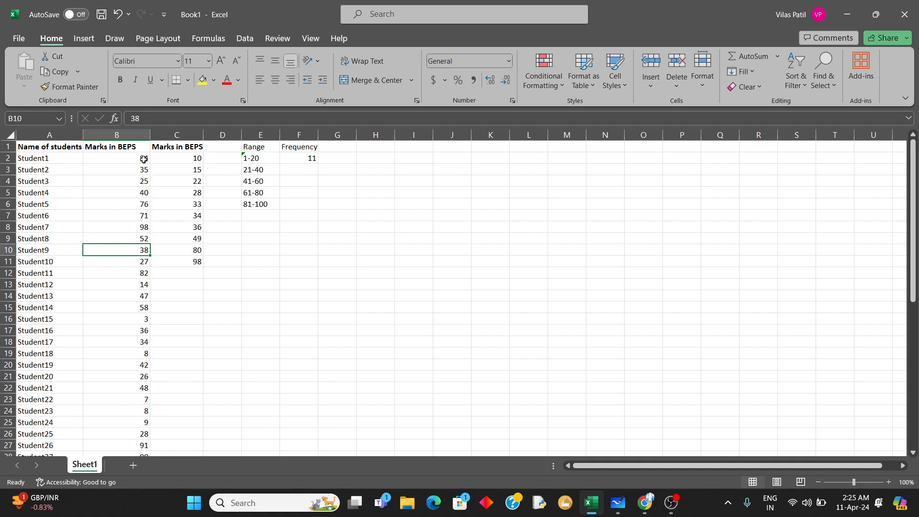
key(Down)
key(Down)
key(Down)
key(Down)
key(Down)
key(Down)
key(Down)
key(Down)
key(Down)
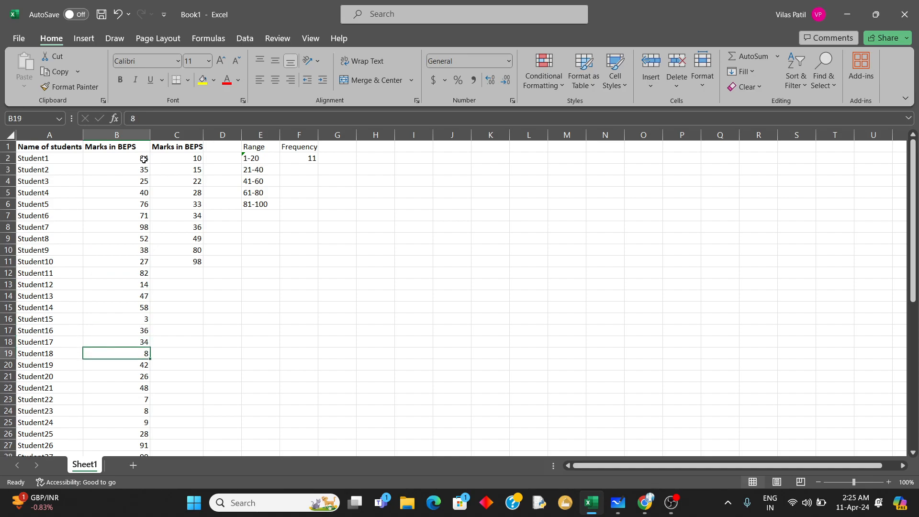
key(Down)
key(Down)
key(Down)
key(Down)
key(Down)
key(Down)
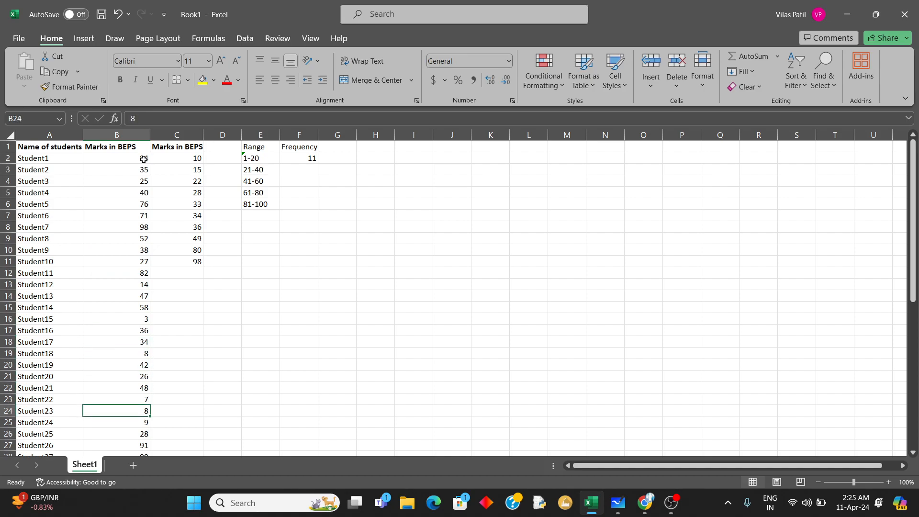
key(Down)
key(Down)
key(Down)
key(Down)
key(Down)
key(Down)
key(Down)
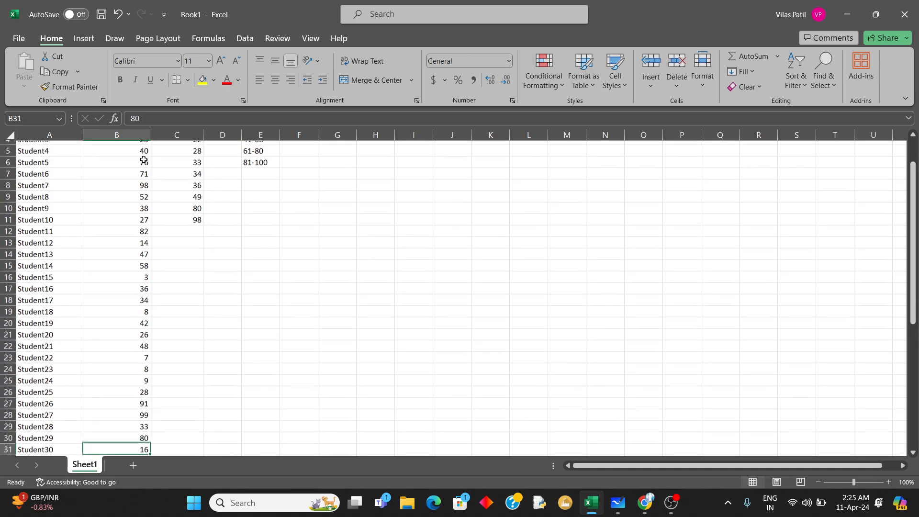
key(Down)
key(Down)
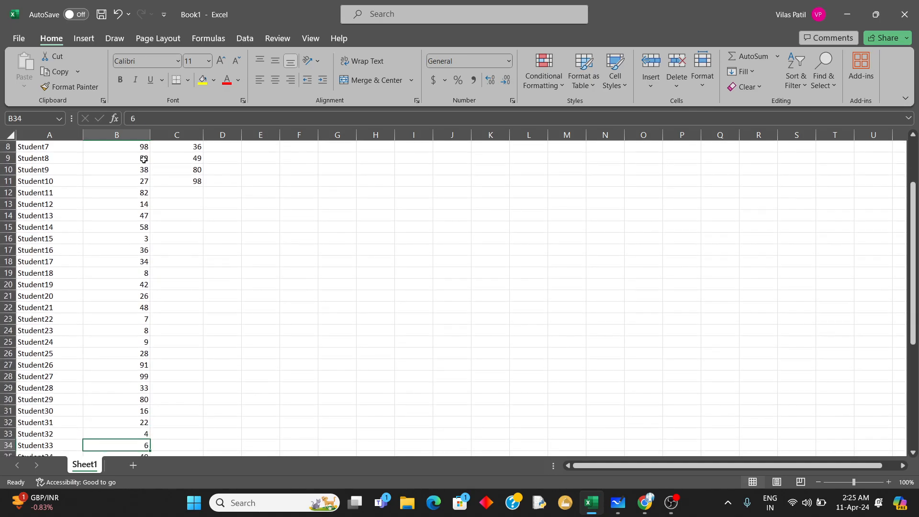
key(Down)
key(Down)
key(Down)
key(Down)
key(Down)
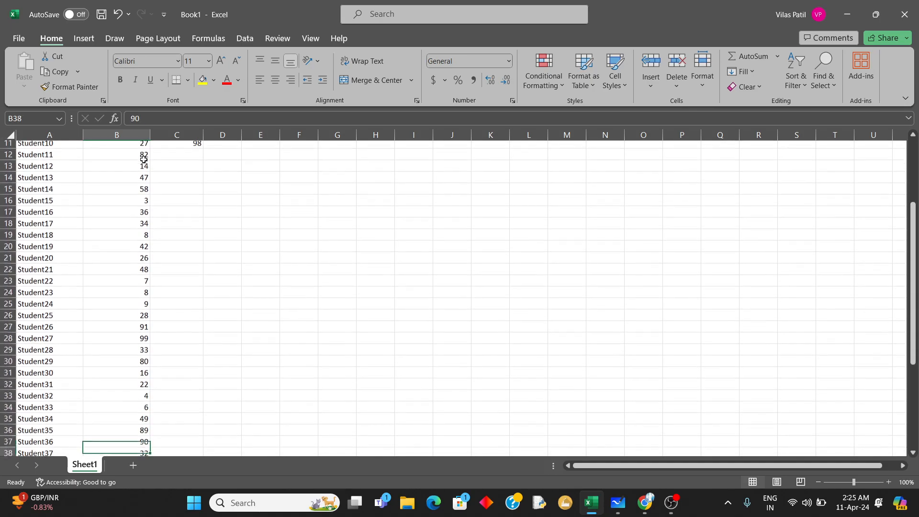
key(Down)
key(Down)
key(Down)
key(Down)
key(Down)
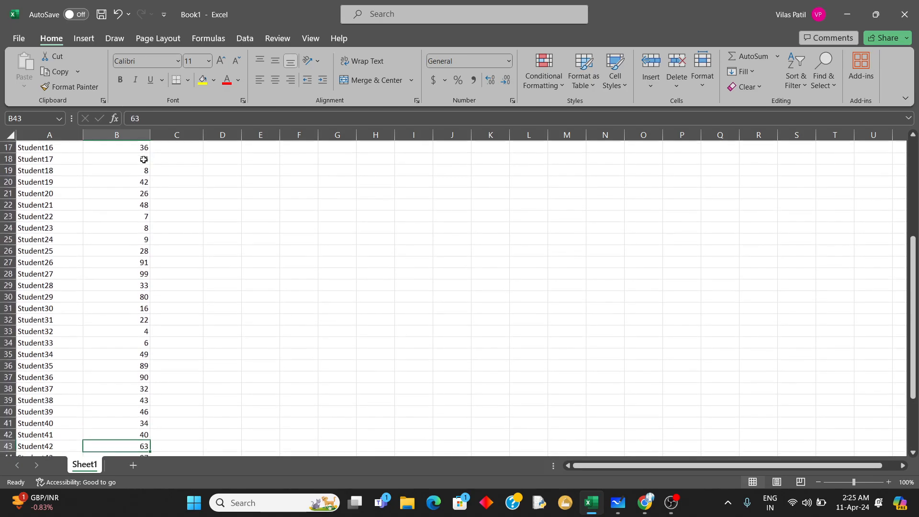
key(Down)
key(Down)
key(Down)
key(Down)
key(Down)
key(Down)
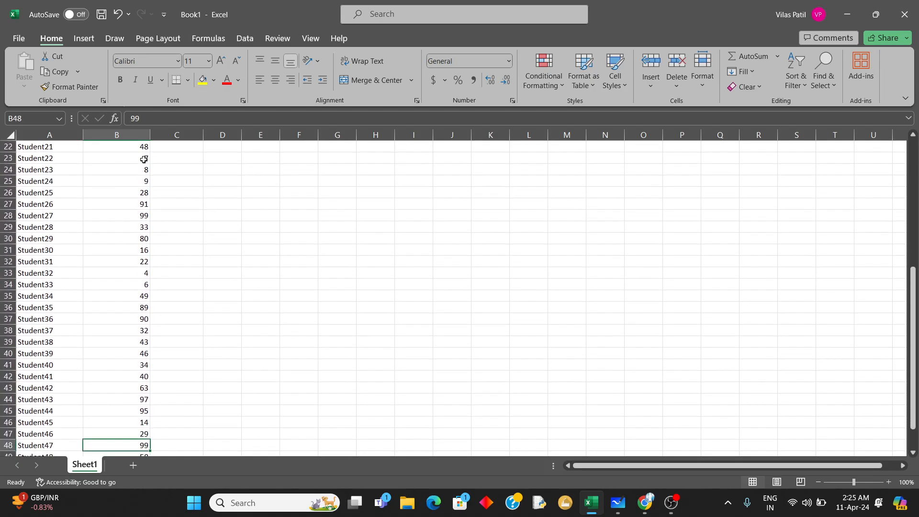
key(Down)
key(Down)
key(Down)
key(Down)
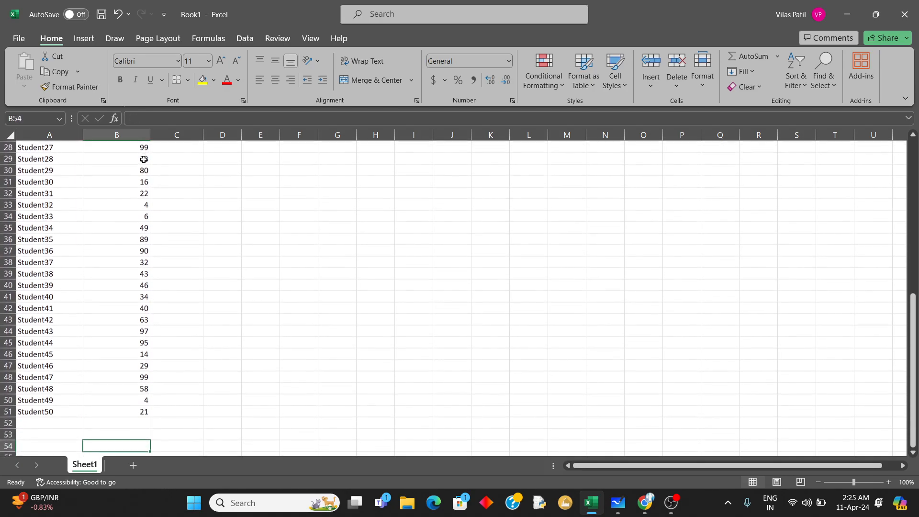
key(Up)
key(Up)
key(Up)
key(Up)
key(Up)
key(Up)
key(Up)
key(Up)
key(Up)
key(Up)
key(Up)
key(Up)
key(Up)
key(Up)
key(Up)
key(Up)
key(Up)
key(Up)
key(Up)
key(Up)
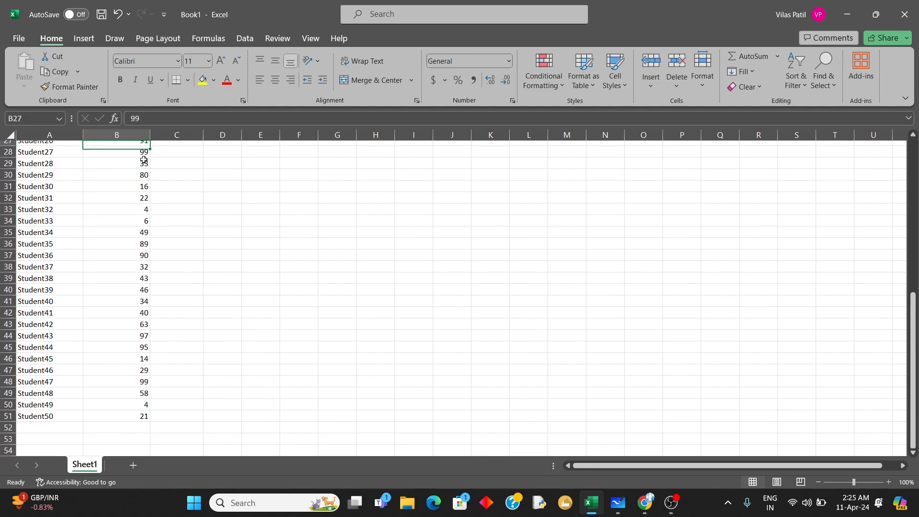
key(Up)
key(Up)
key(Up)
key(Up)
key(Up)
key(Up)
key(Up)
key(Up)
key(Up)
key(Up)
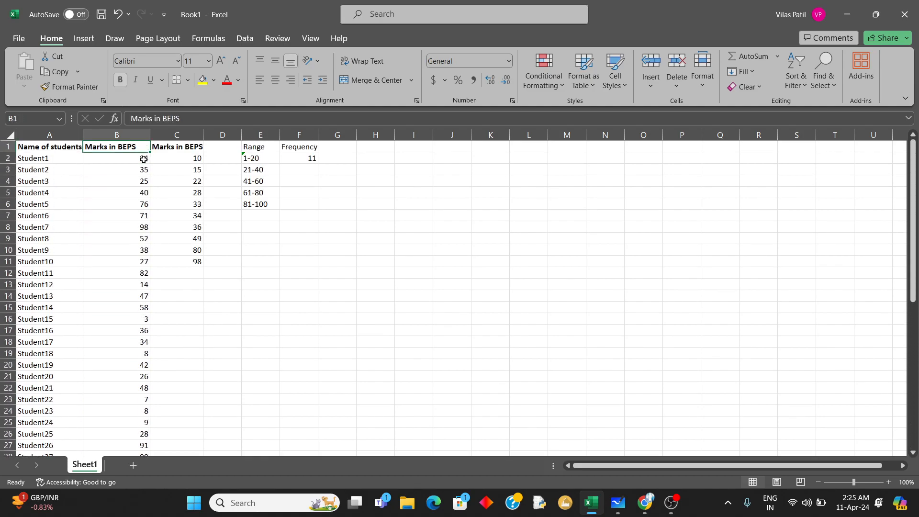
Step: Copy the formula text =COUNTIFS(B2:B51,">=1",B2:B51,"<=20") from F2 into F3 and F4 with its references unchanged
key(Right)
key(Right)
key(Right)
key(Right)
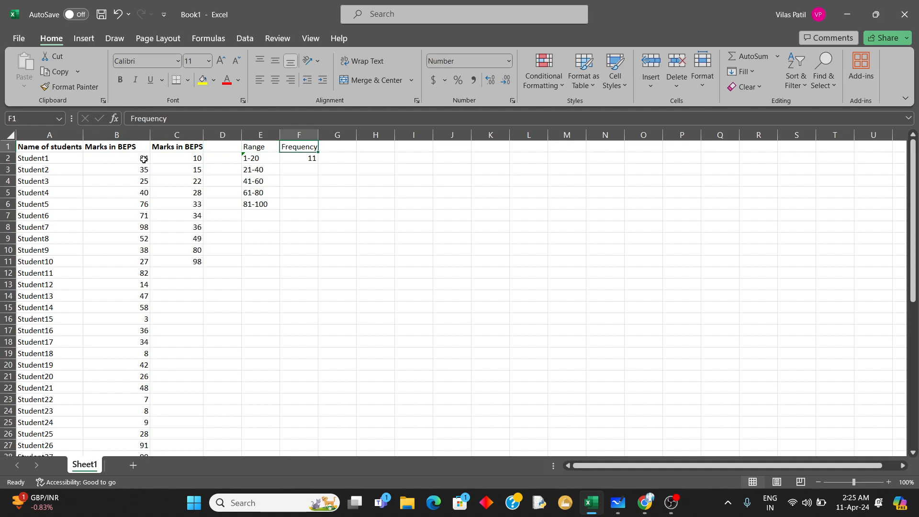
key(Down)
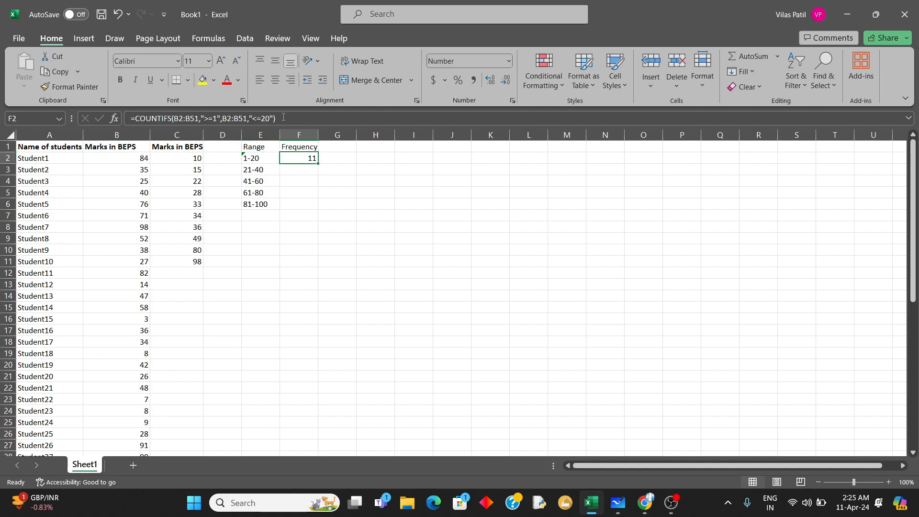
click(282, 118)
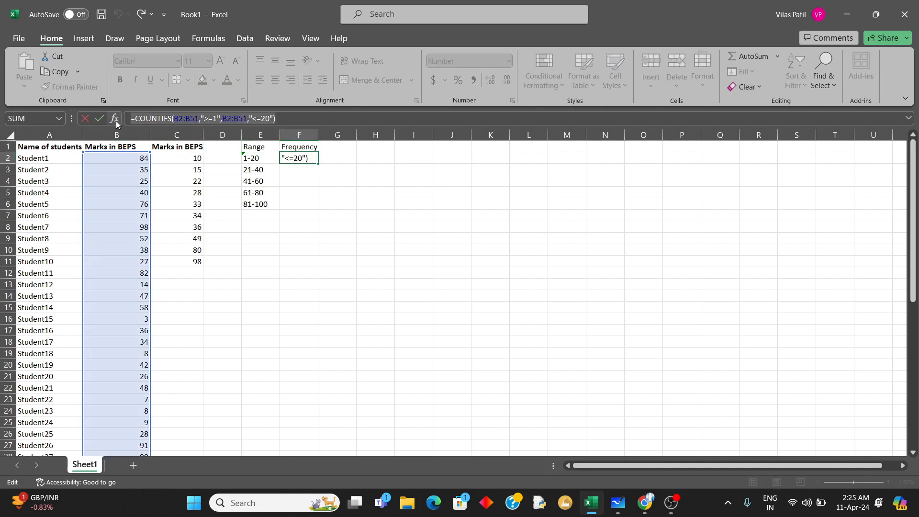
key(ctrl+Return)
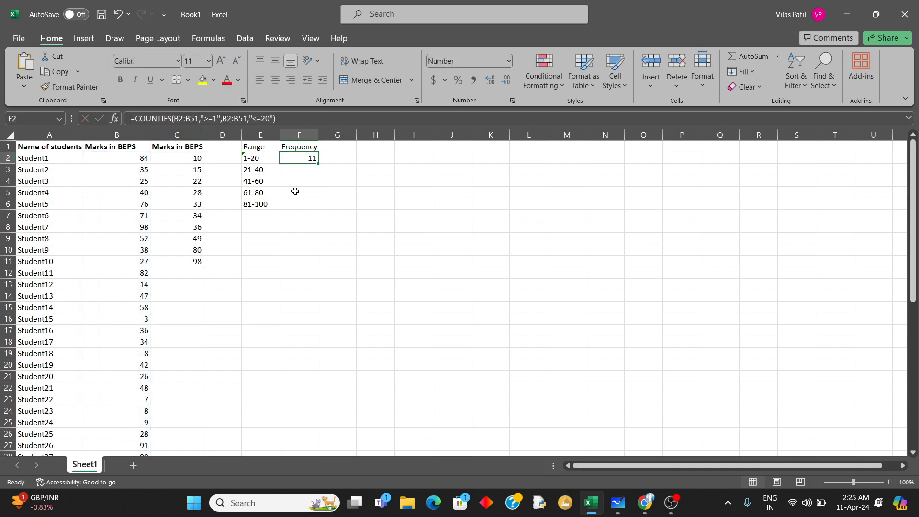
click(289, 170)
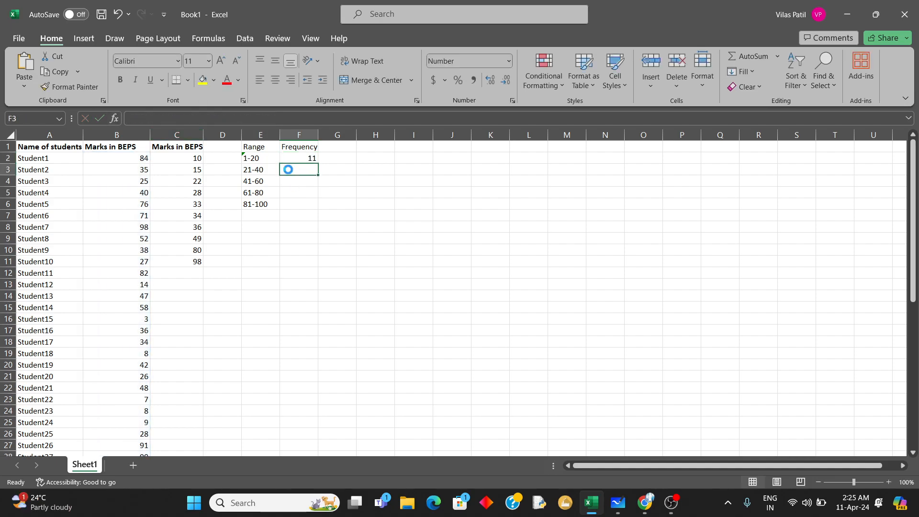
text(=COUNTIFS(B2:B51,">=1",B2:B51,"<=20"))
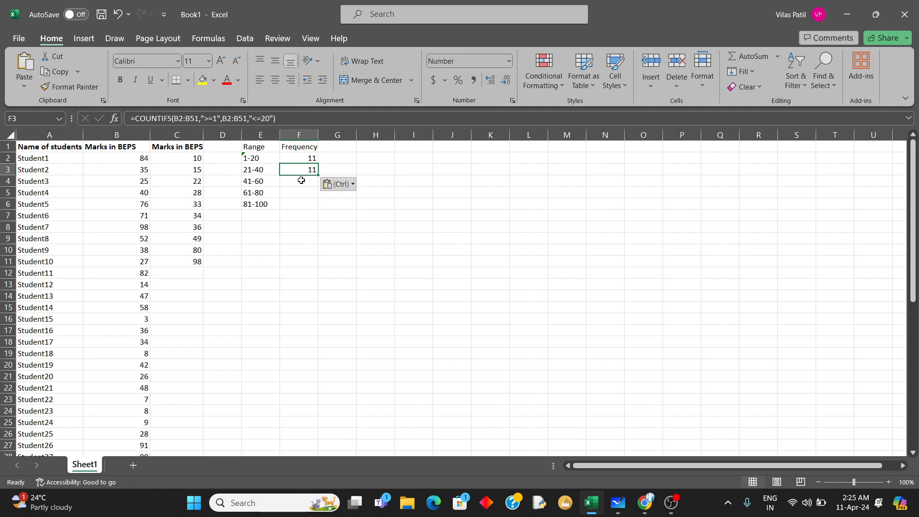
click(300, 180)
key(ctrl+v)
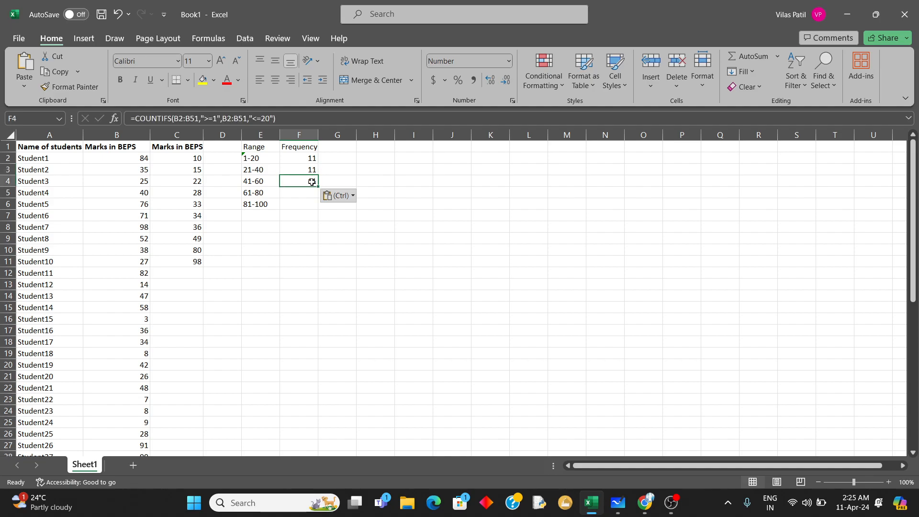
Step: Try filling the F4 formula down to F6, inspect the cell references in F5, and undo the fill
drag(317, 187, 317, 209)
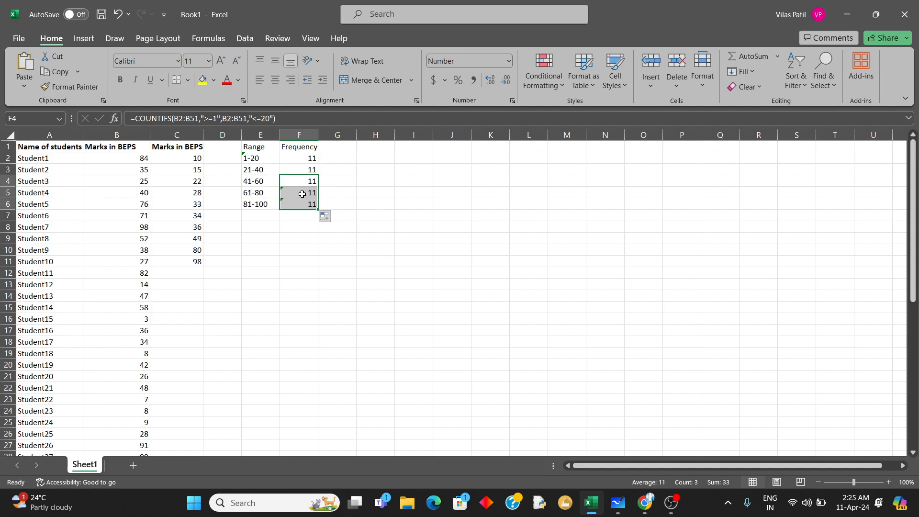
click(302, 194)
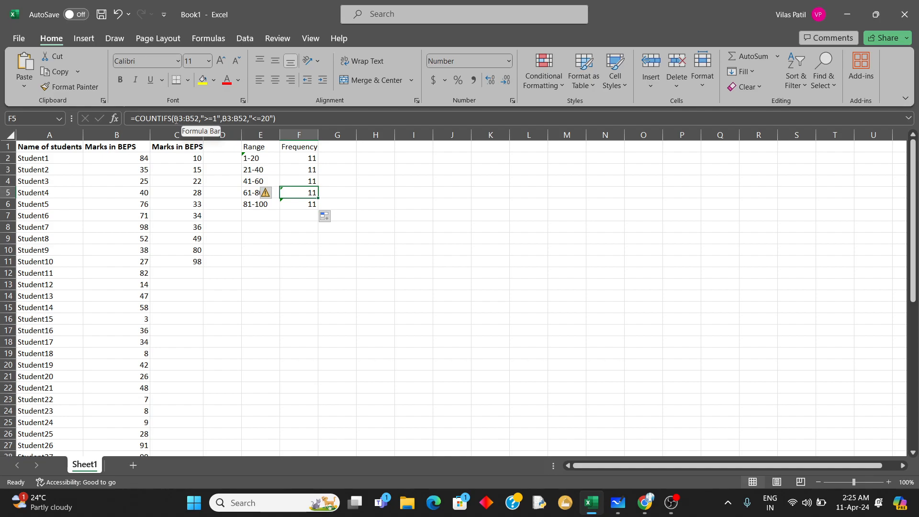
drag(175, 119, 196, 119)
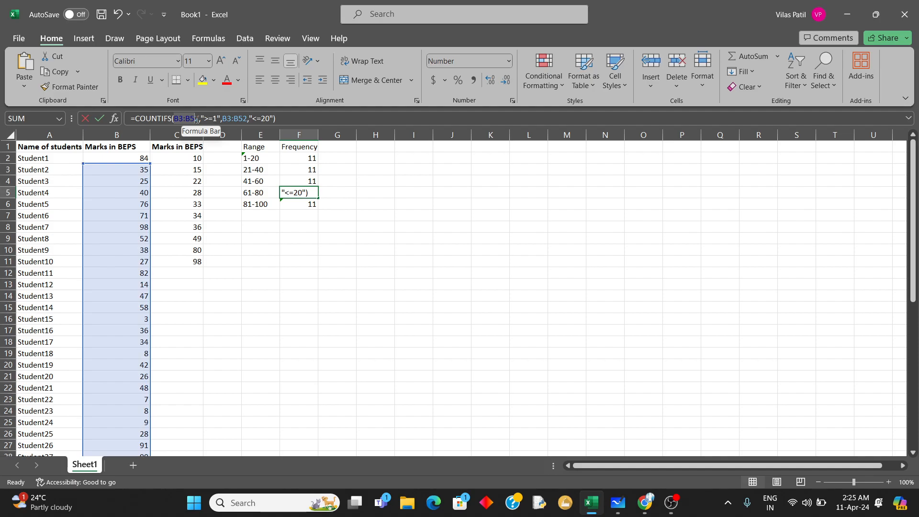
key(Escape)
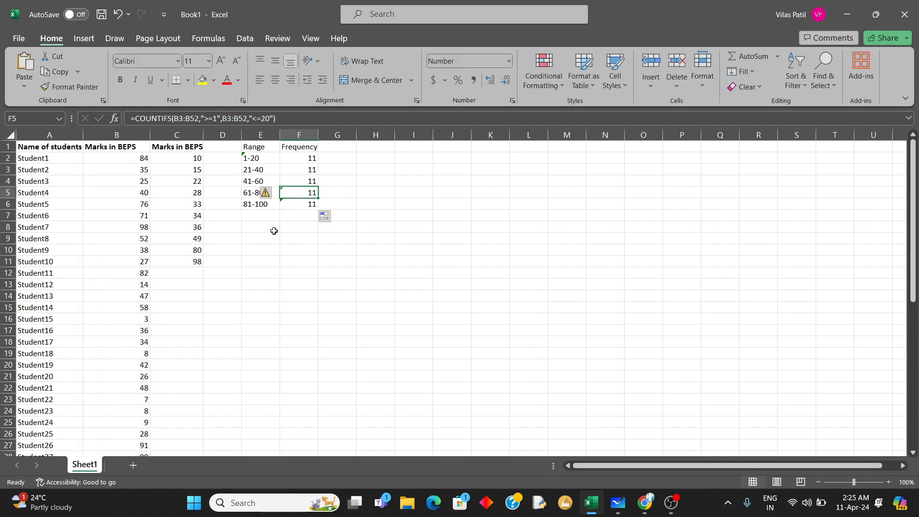
key(ctrl+z)
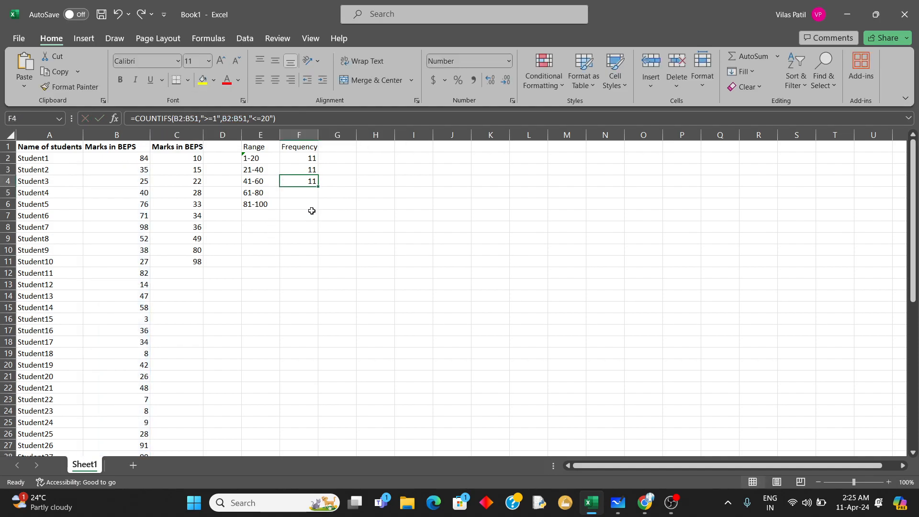
Step: Paste the copied formula =COUNTIFS(B2:B51,">=1",B2:B51,"<=20") into F5 and F6
click(310, 191)
text(11)
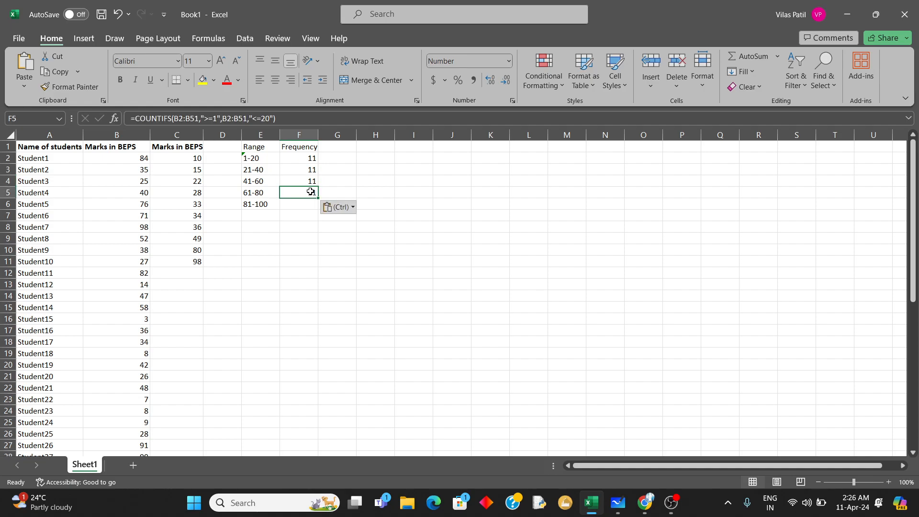
click(310, 201)
text(=COUNTIFS(B2:B51,">=1",B2:B51,"<=20"))
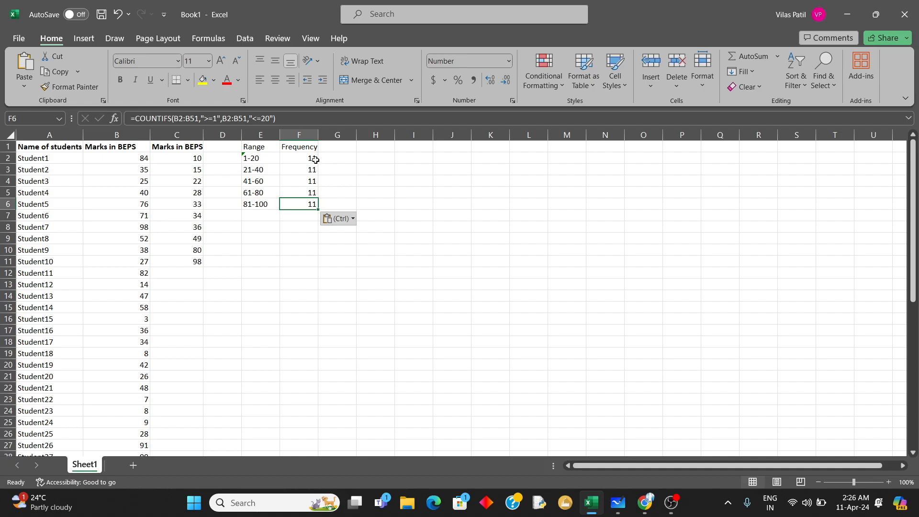
Step: Change the criteria of the COUNTIFS formula in F3 to ">=21" and "<=40" for the 21-40 range
click(306, 170)
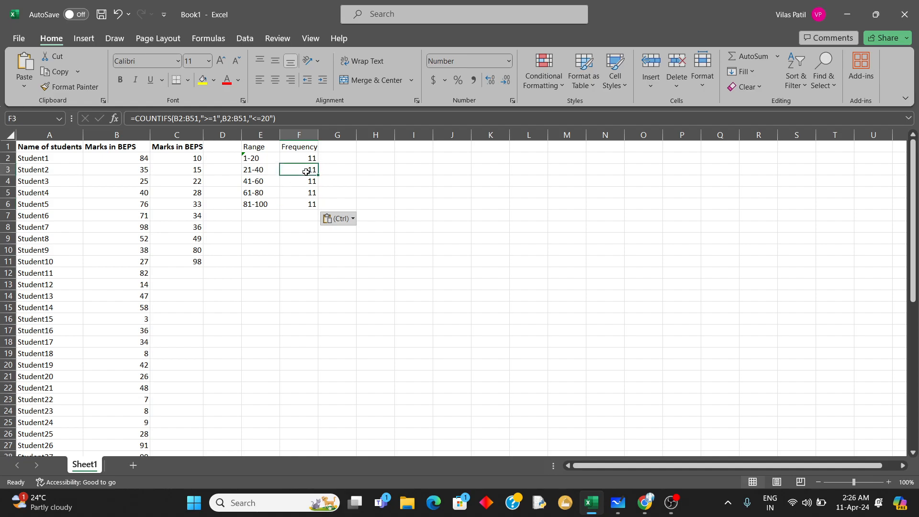
click(214, 118)
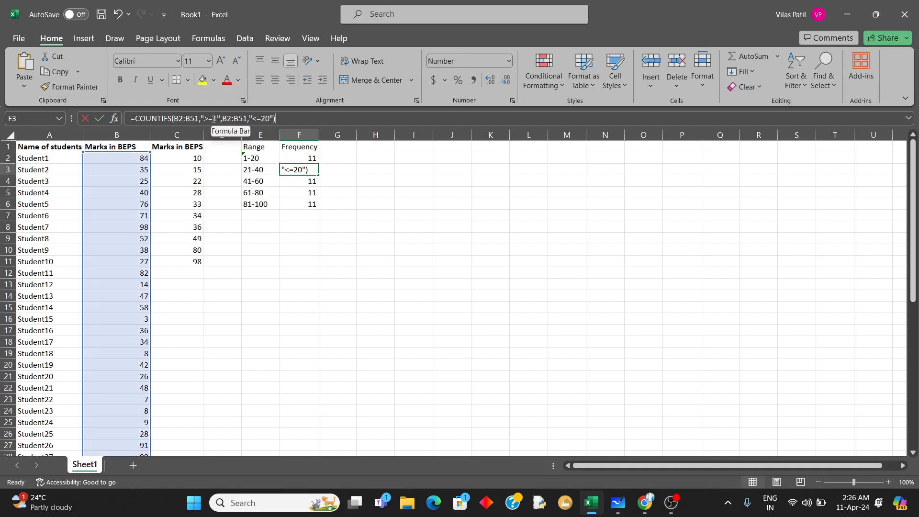
text(1)
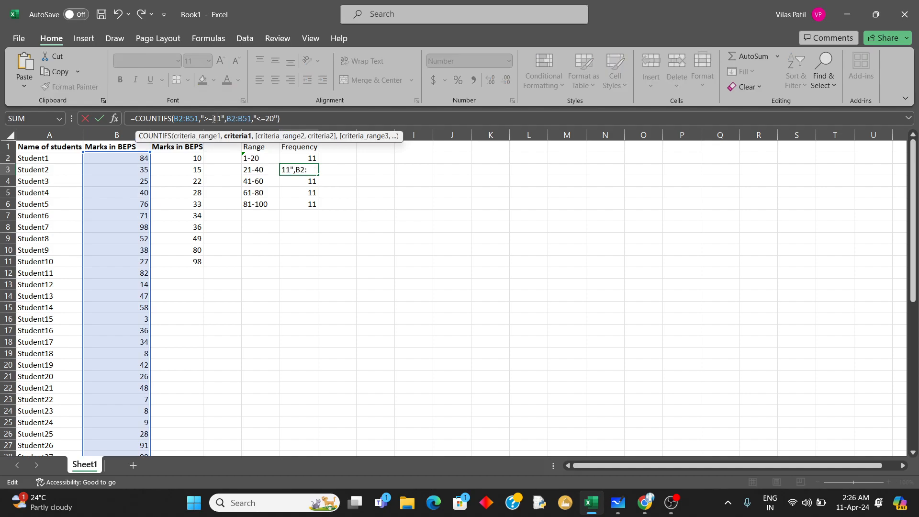
key(BackSpace)
text(2)
click(269, 118)
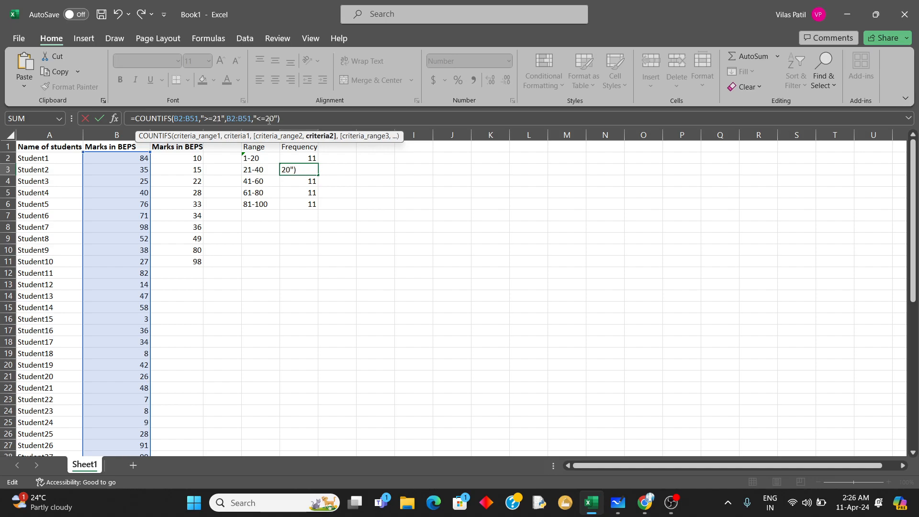
key(BackSpace)
text(4)
key(Return)
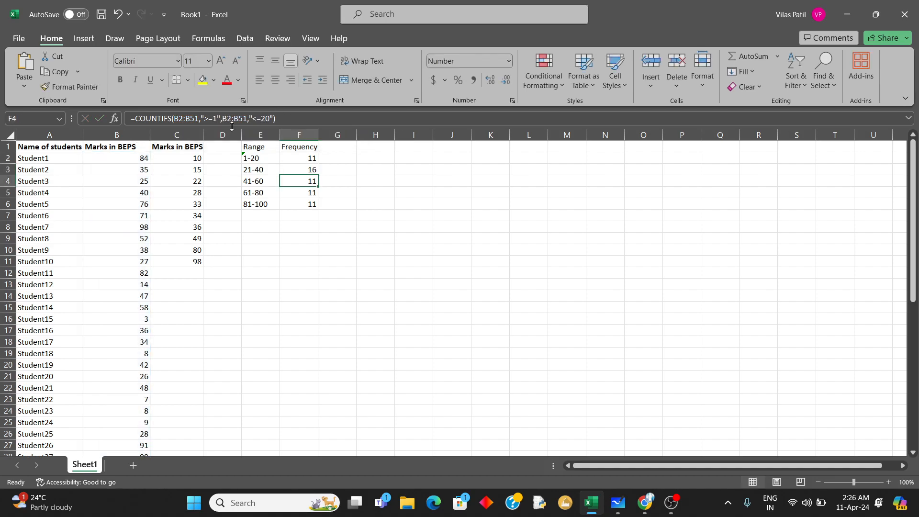
Step: Change the criteria of the COUNTIFS formula in F4 to ">=41" and "<=60" for the 41-60 range
click(214, 118)
text(4)
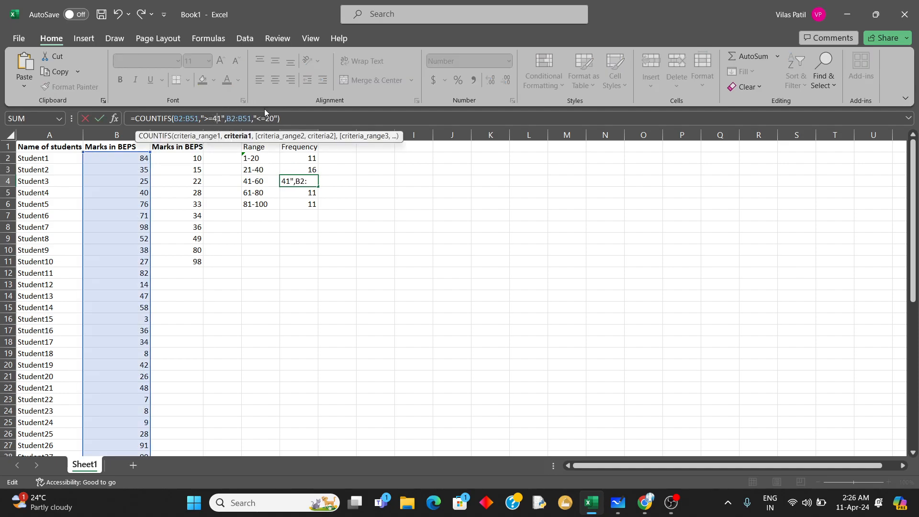
click(269, 118)
key(Delete)
text(6)
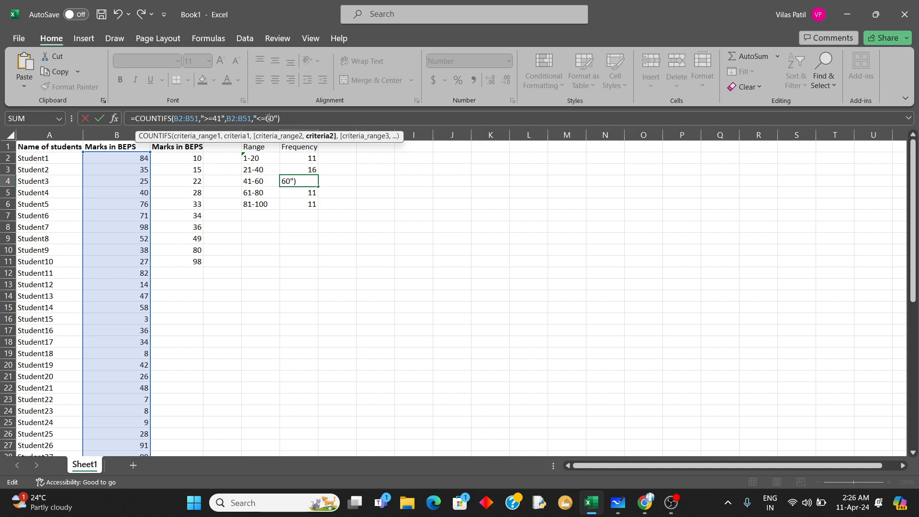
key(Return)
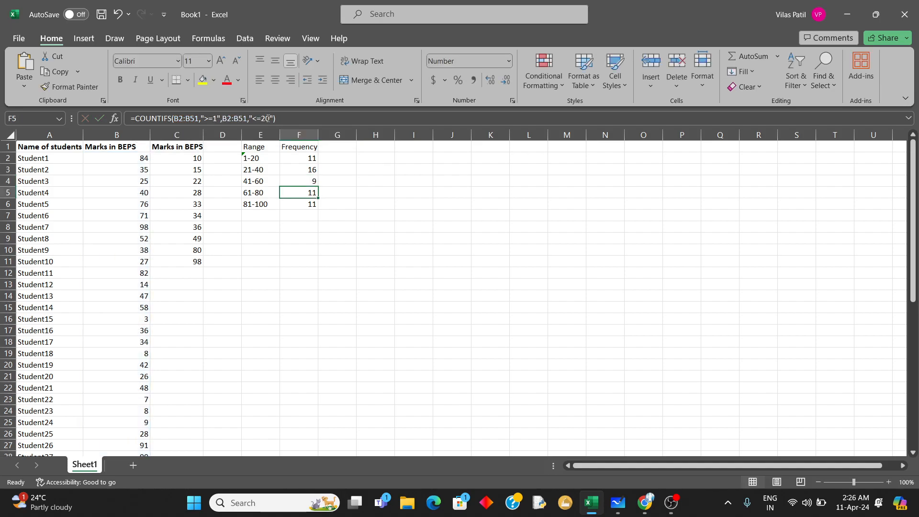
Step: Change the criteria of the COUNTIFS formula in F5 to ">=61" and "<=80" for the 61-80 range
click(214, 120)
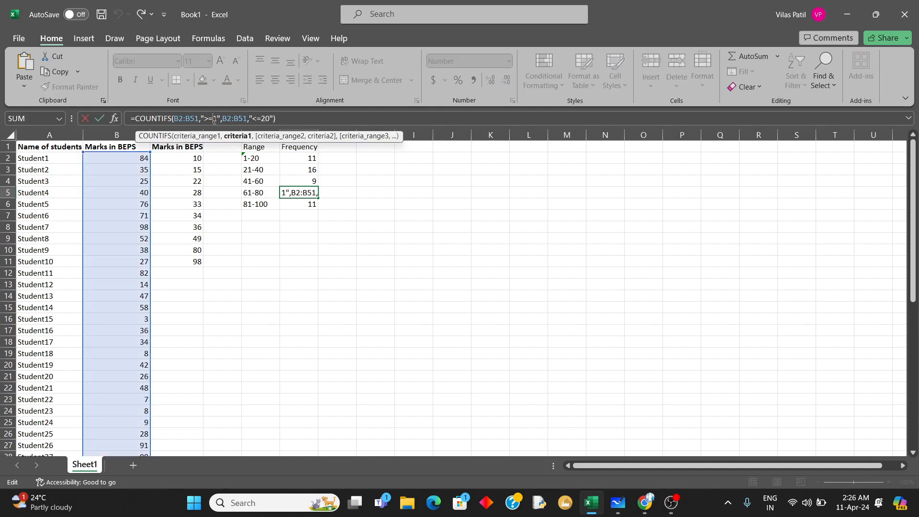
text(6)
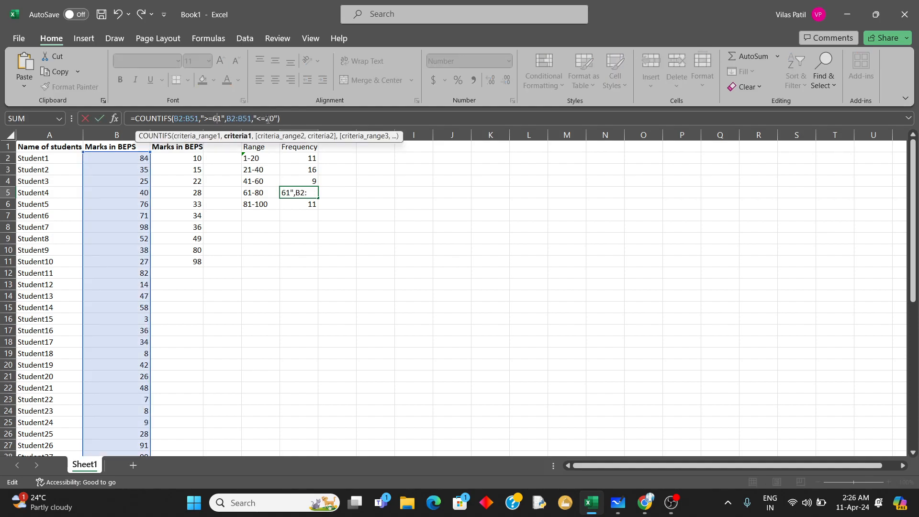
click(269, 118)
key(BackSpace)
text(8)
key(Return)
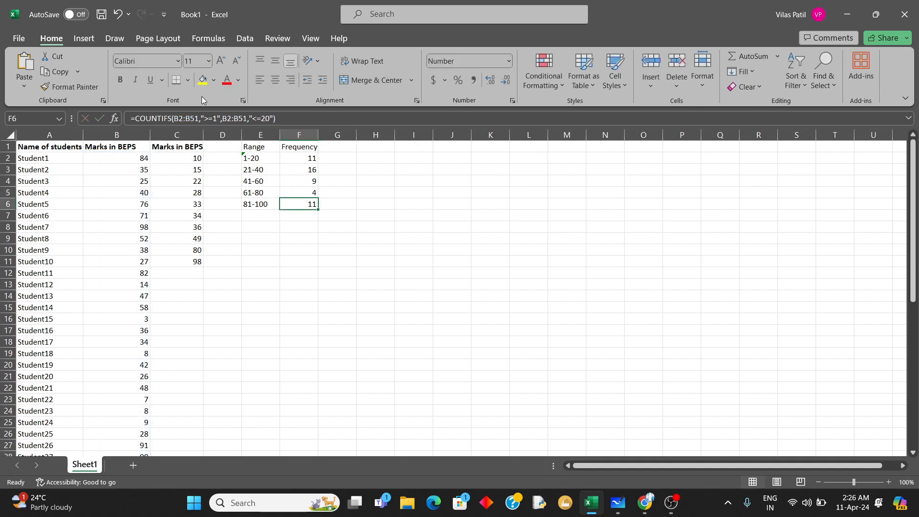
Step: Change the criteria of the COUNTIFS formula in F6 to ">=81" and "<=100" for the 81-100 range
click(212, 120)
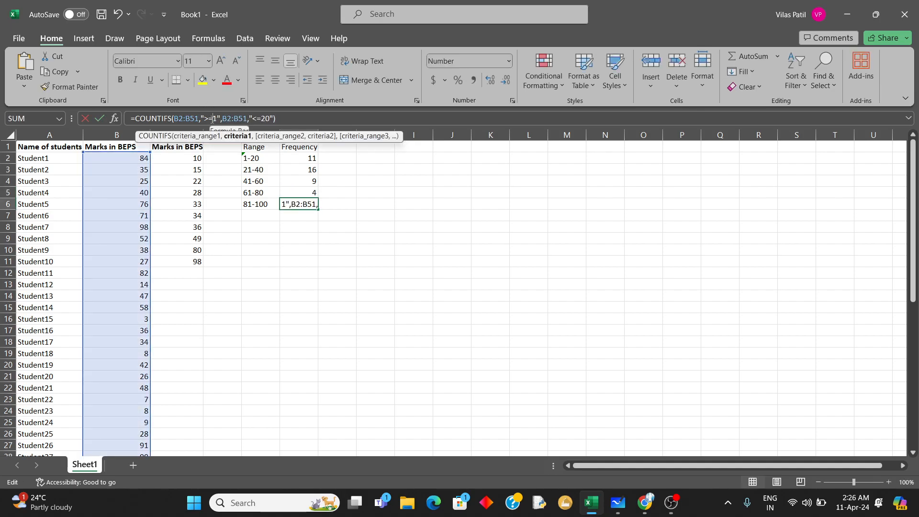
text(8)
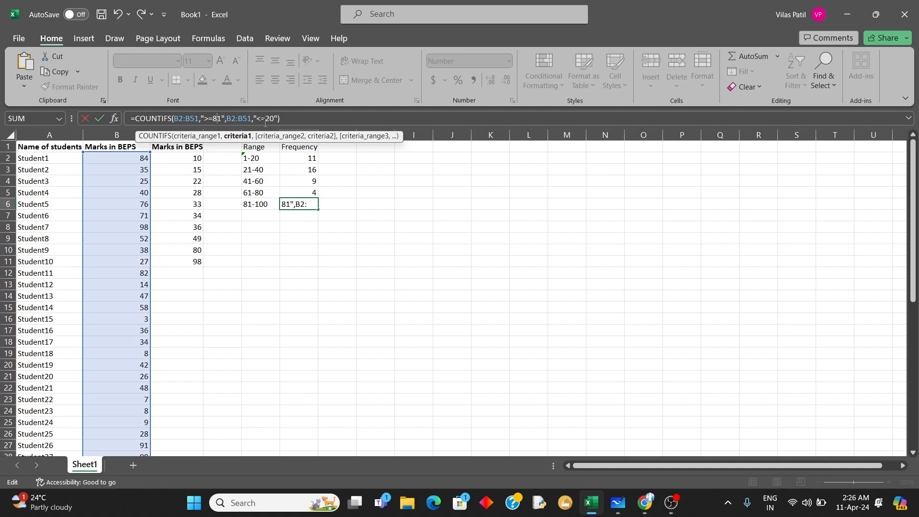
click(267, 118)
key(Delete)
text(10)
key(Return)
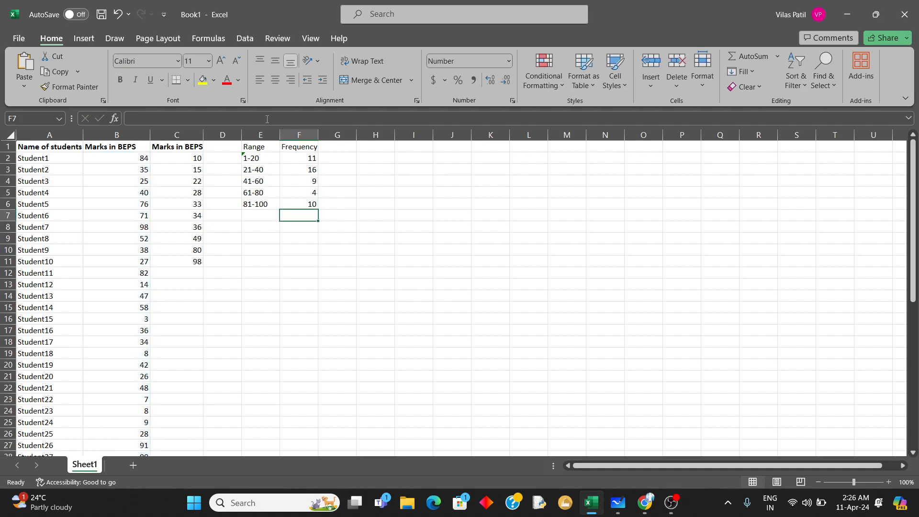
Step: Total the frequencies in F2:F6 with AutoSum in F7 and check the resulting formula
drag(309, 161, 307, 204)
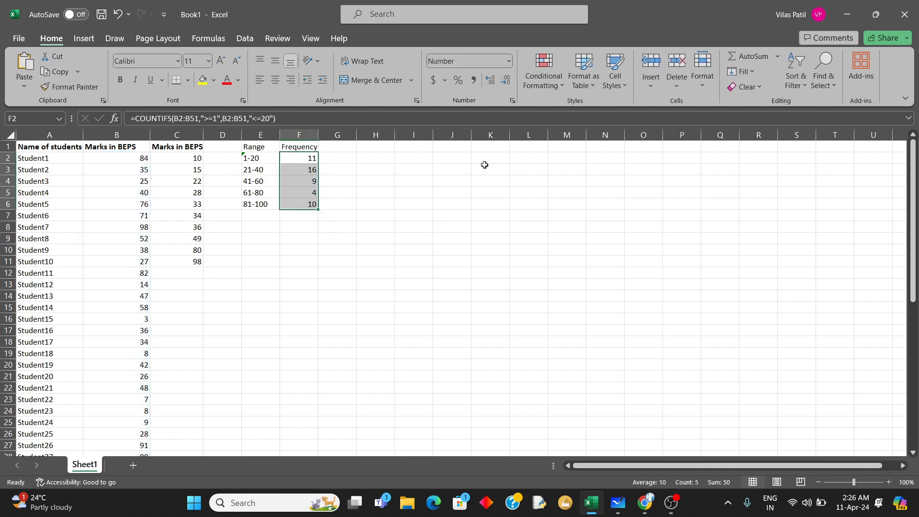
click(738, 58)
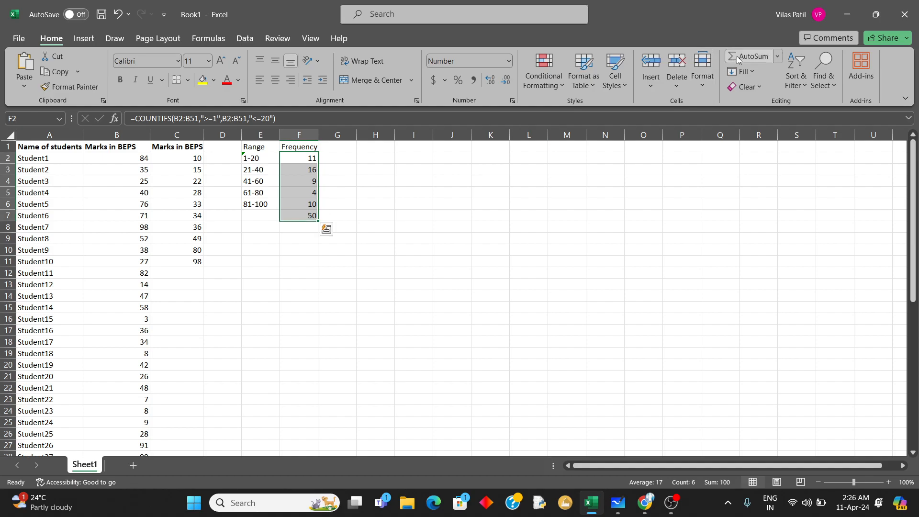
click(308, 216)
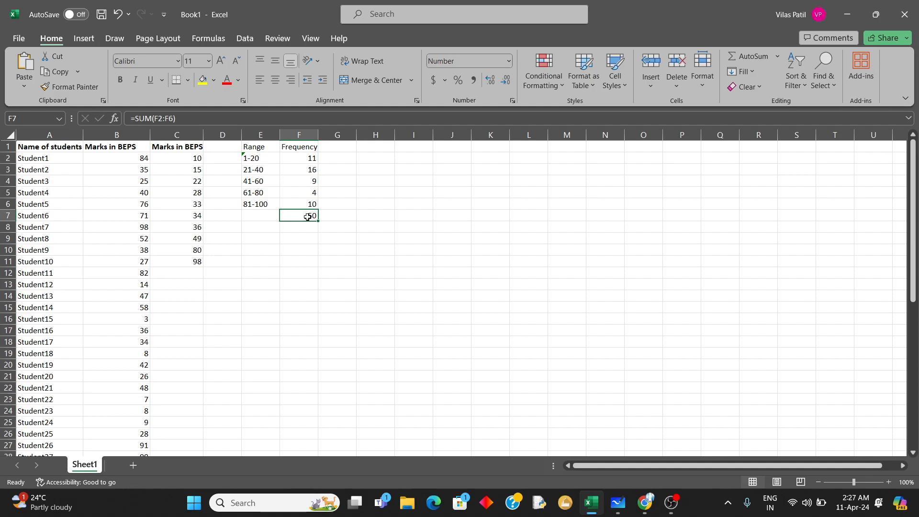
Step: Switch to Microsoft Whiteboard and choose the blue pen with a thicker stroke
click(616, 505)
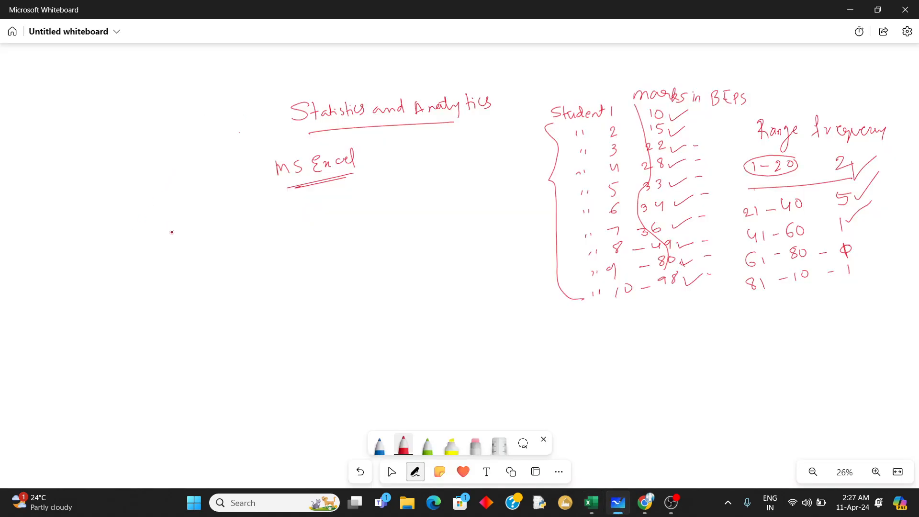
click(380, 444)
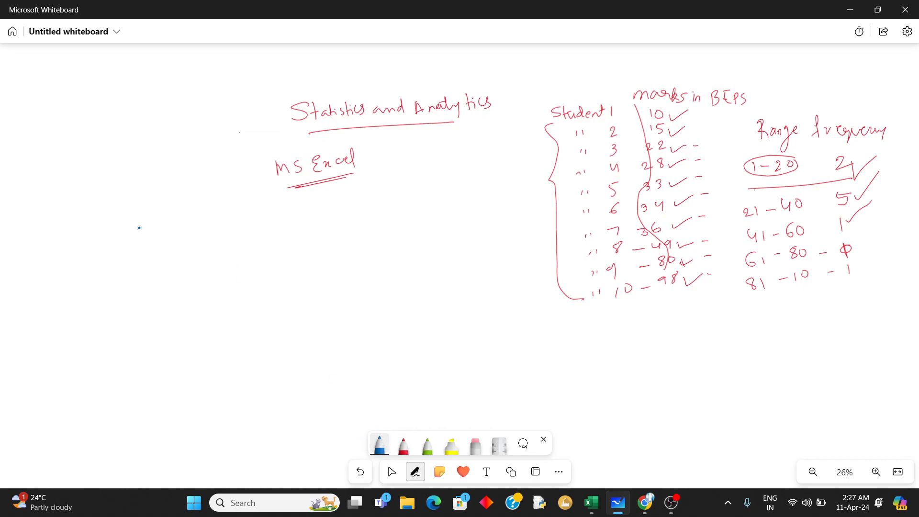
drag(119, 273, 130, 281)
click(379, 444)
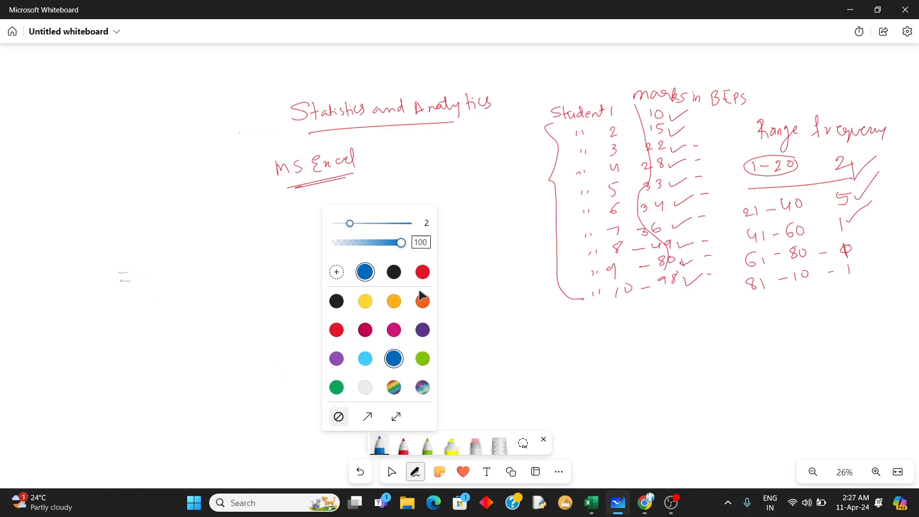
click(376, 222)
Step: Handwrite the syntax =COUNTIFS(data,"range1",data,"range2") below the MS Excel heading, labelling the two ranges as lower value and max value
mouse_move(118, 274)
mouse_down()
mouse_move(144, 281)
mouse_move(183, 269)
mouse_move(189, 279)
mouse_move(202, 265)
mouse_up()
mouse_move(199, 266)
mouse_down()
mouse_move(198, 279)
mouse_move(212, 264)
mouse_move(208, 279)
mouse_up()
drag(205, 272, 218, 263)
mouse_move(209, 272)
mouse_down()
mouse_move(251, 283)
mouse_move(259, 261)
mouse_move(285, 271)
mouse_move(304, 259)
mouse_up()
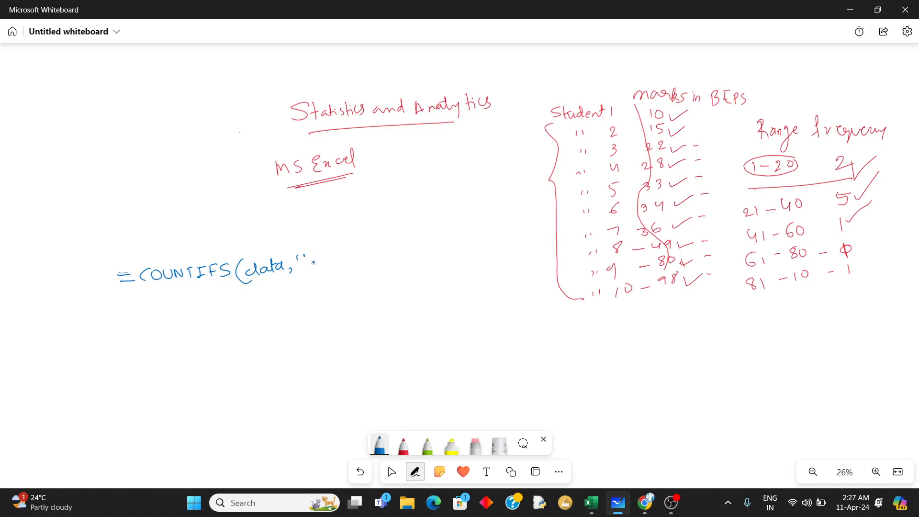
mouse_move(311, 260)
mouse_down()
mouse_move(342, 269)
mouse_move(356, 251)
mouse_up()
drag(358, 246, 359, 250)
mouse_move(367, 262)
mouse_down()
mouse_move(384, 246)
mouse_move(393, 257)
mouse_move(416, 254)
mouse_up()
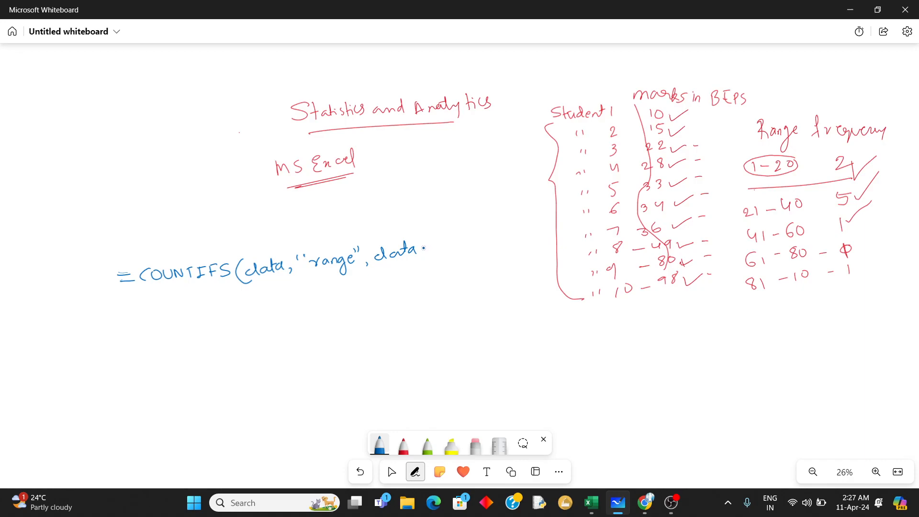
drag(422, 252, 426, 242)
drag(432, 237, 452, 246)
drag(458, 249, 490, 247)
mouse_move(322, 250)
mouse_down()
mouse_move(360, 242)
mouse_move(377, 218)
mouse_move(393, 217)
mouse_up()
mouse_move(444, 241)
mouse_down()
mouse_move(503, 211)
mouse_move(489, 237)
mouse_move(495, 252)
mouse_up()
Step: Below the syntax, handwrite the start of an example, =COUNTIFS(B1:B51,">=1, with "to" above the colon
mouse_move(126, 335)
mouse_down()
mouse_move(184, 335)
mouse_move(189, 323)
mouse_move(190, 337)
mouse_move(214, 319)
mouse_move(212, 330)
mouse_up()
mouse_move(212, 324)
mouse_down()
mouse_move(217, 333)
mouse_move(267, 327)
mouse_up()
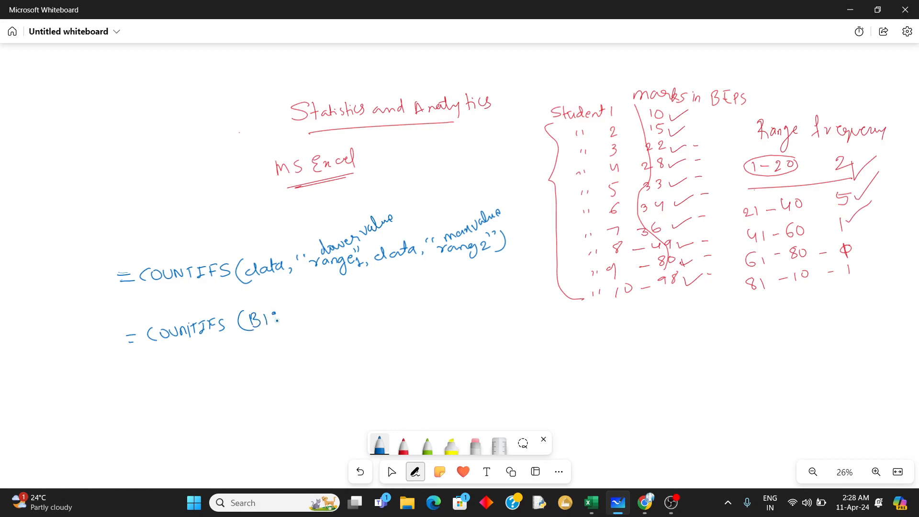
click(274, 321)
mouse_move(267, 299)
mouse_down()
mouse_move(286, 323)
mouse_move(312, 325)
mouse_move(323, 310)
mouse_up()
drag(328, 306, 328, 312)
mouse_move(344, 314)
mouse_down()
mouse_move(336, 321)
mouse_move(367, 319)
mouse_up()
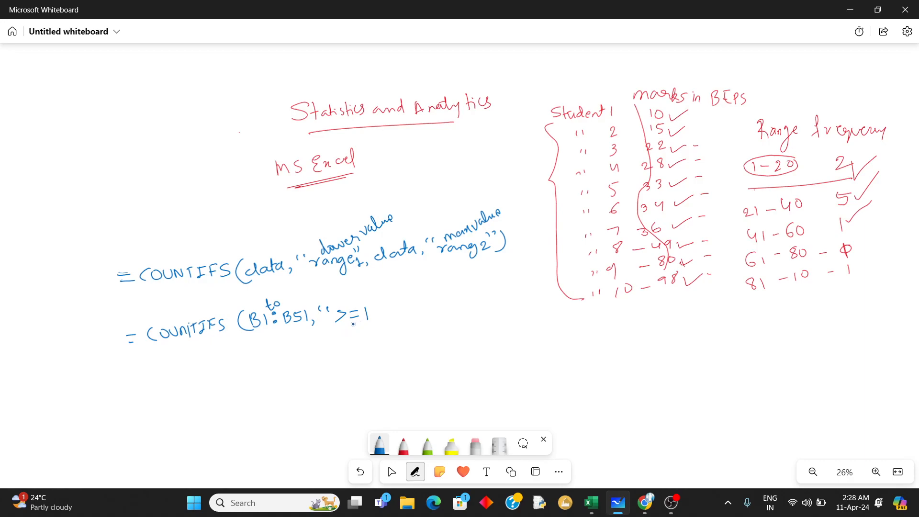
Step: Complete the handwritten example with B1:B51,"<=20"), underline COUNTIFS, and circle the limits 1 and 20 in the range table
drag(160, 353, 183, 350)
mouse_move(372, 297)
mouse_down()
mouse_move(388, 316)
mouse_move(418, 313)
mouse_move(430, 301)
mouse_move(433, 312)
mouse_move(461, 306)
mouse_up()
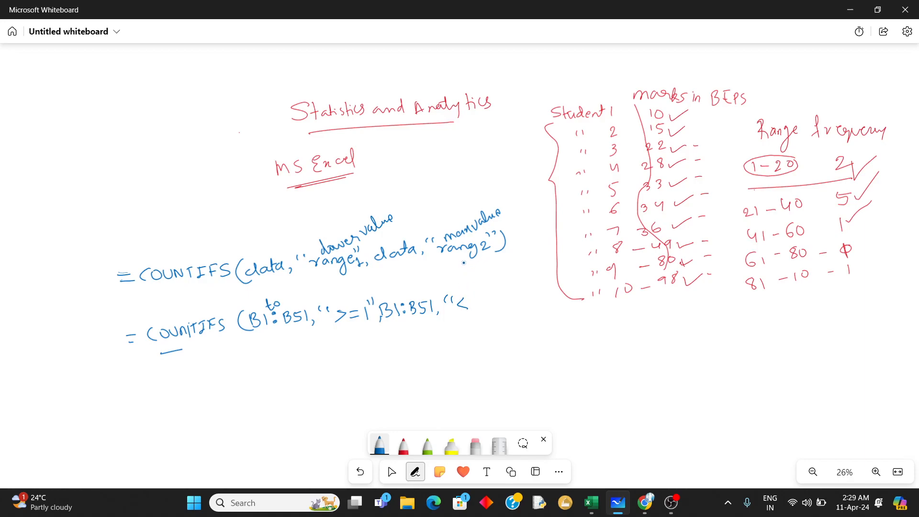
mouse_move(755, 158)
mouse_down()
mouse_move(752, 178)
mouse_move(756, 163)
mouse_move(780, 179)
mouse_move(794, 158)
mouse_move(779, 158)
mouse_up()
drag(471, 301, 504, 297)
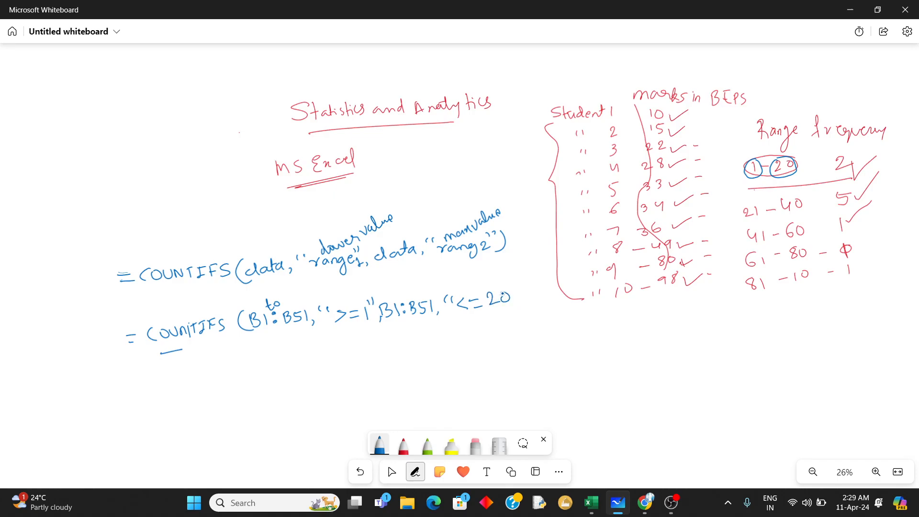
drag(510, 284, 512, 289)
drag(515, 283, 516, 288)
drag(179, 349, 188, 347)
mouse_move(522, 281)
mouse_down()
mouse_move(523, 307)
mouse_move(541, 310)
mouse_up()
Step: Underline the handwritten example formula and write "repeat" beneath it
mouse_move(262, 362)
mouse_down()
mouse_move(435, 333)
mouse_move(446, 357)
mouse_move(508, 345)
mouse_up()
click(468, 346)
click(468, 352)
click(506, 341)
drag(501, 341, 517, 333)
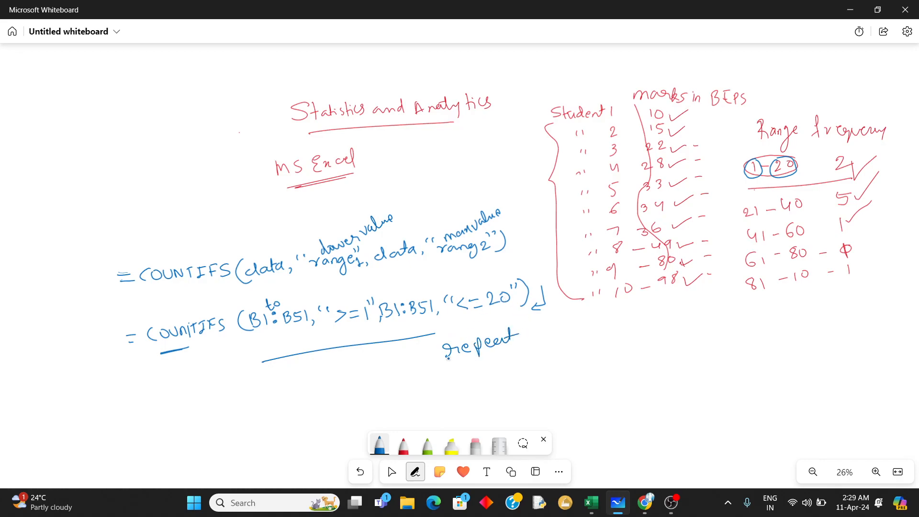
Step: Handwrite the heading "Frequency formulae" in blue on an empty area of the whiteboard
click(391, 472)
drag(434, 342, 424, 151)
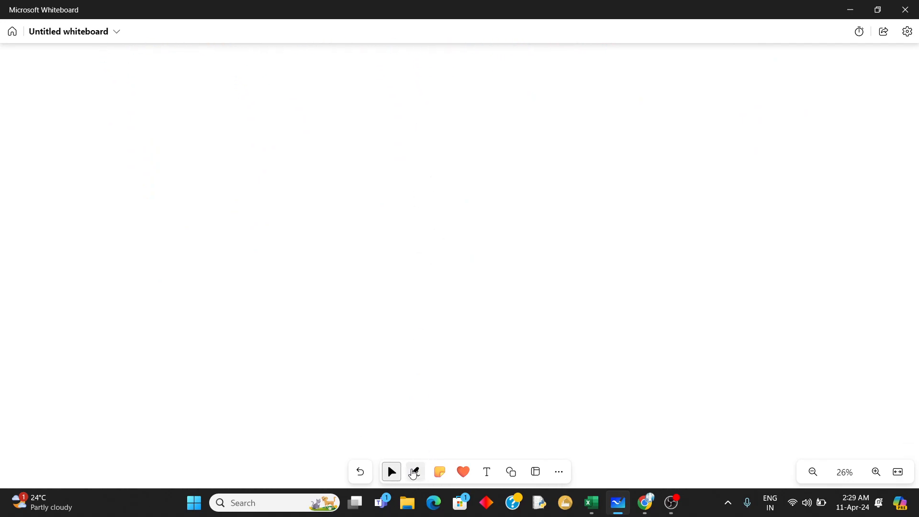
click(415, 471)
drag(294, 146, 296, 169)
mouse_move(282, 144)
mouse_down()
mouse_move(300, 141)
mouse_move(293, 155)
mouse_move(320, 151)
mouse_up()
mouse_move(331, 152)
mouse_down()
mouse_move(338, 150)
mouse_move(341, 170)
mouse_move(364, 147)
mouse_move(391, 145)
mouse_move(389, 171)
mouse_up()
mouse_move(426, 138)
mouse_down()
mouse_move(419, 123)
mouse_move(447, 144)
mouse_move(511, 136)
mouse_up()
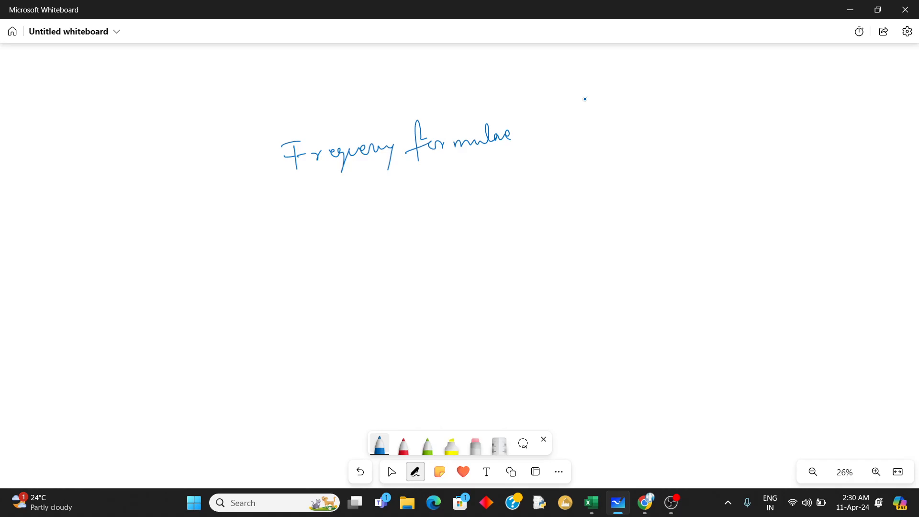
Step: Switch to Excel and copy the Range column E1:E6 to H1
click(593, 505)
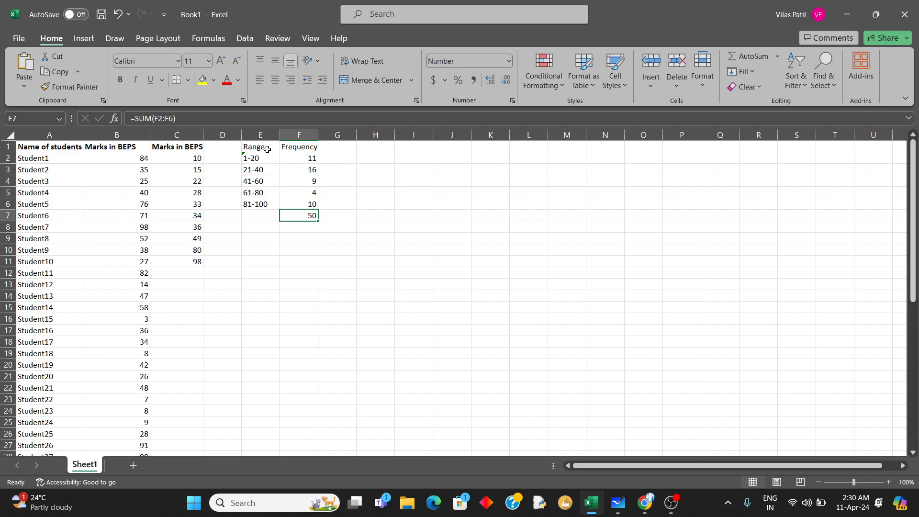
drag(263, 149, 263, 200)
key(ctrl+c)
click(388, 150)
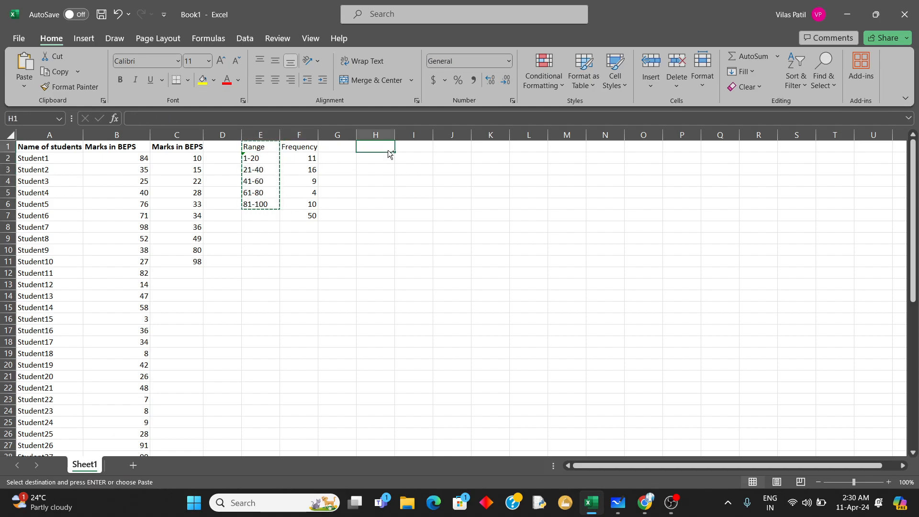
key(ctrl+v)
Step: Enter the headers "Upper limit" in I1 and "Frequency" in J1, and fit column I to its text
click(419, 149)
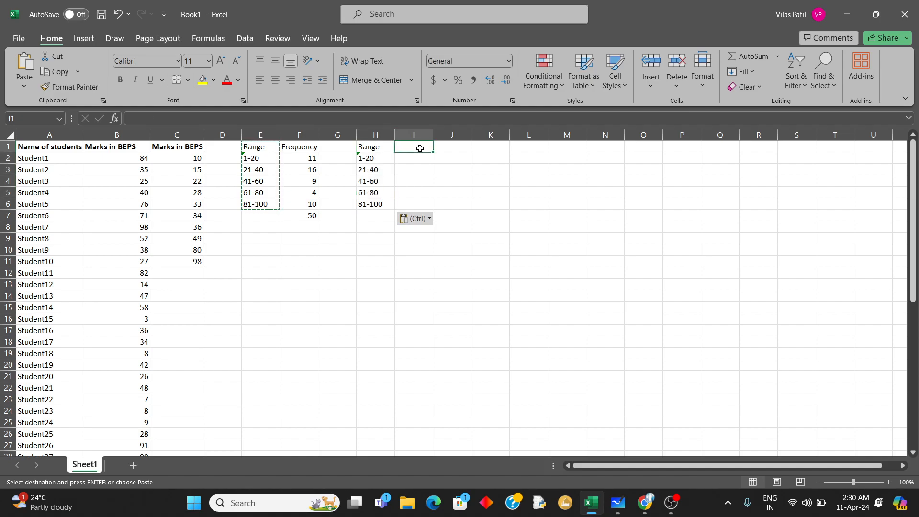
text(Upper limit)
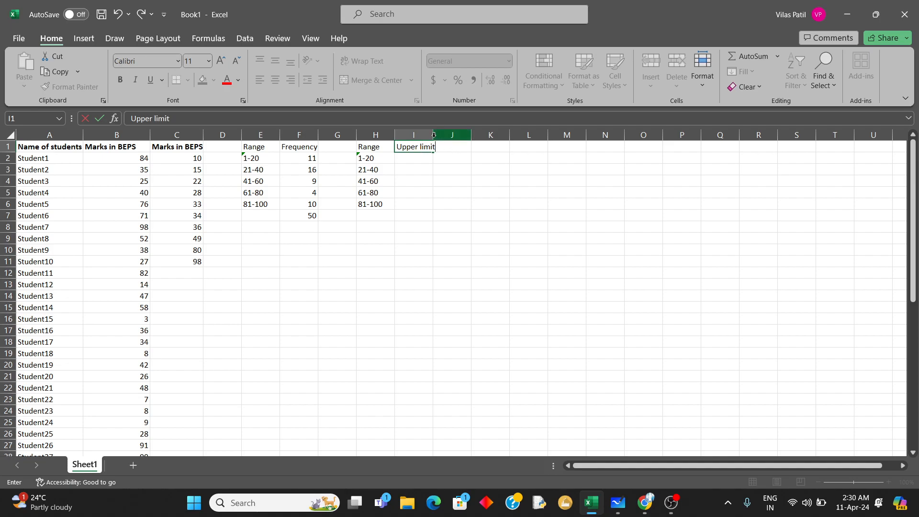
double_click(433, 134)
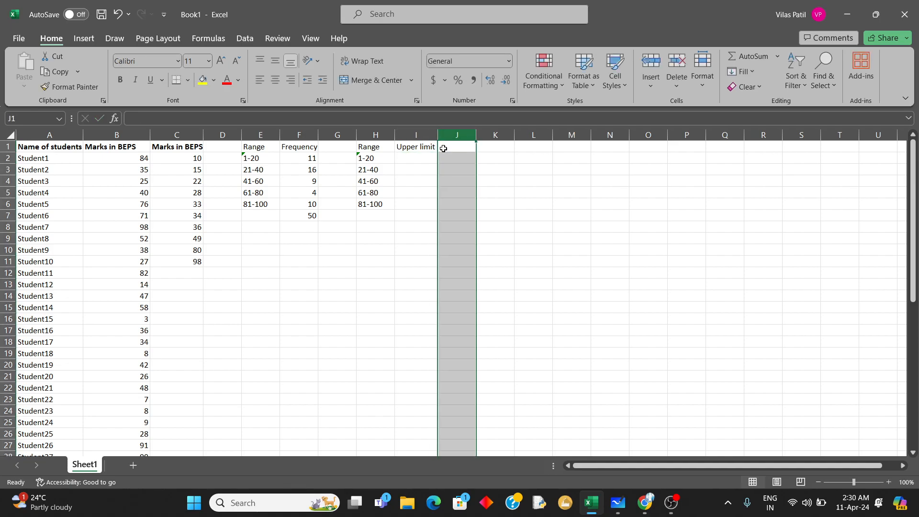
click(443, 148)
text(Frequenc)
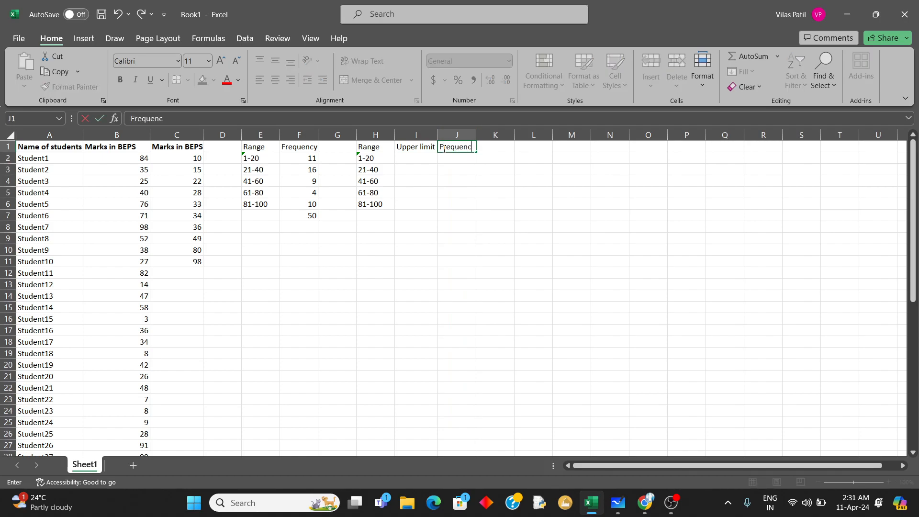
key(Return)
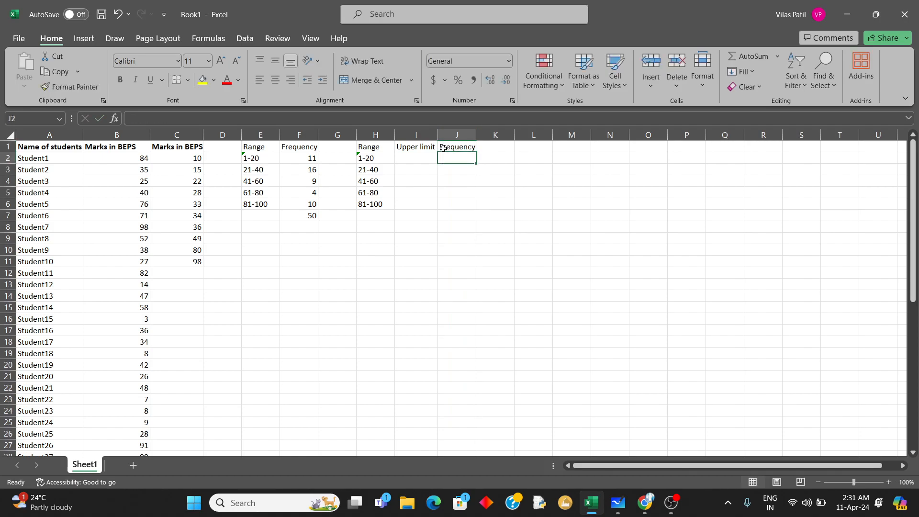
Step: Enter the upper limits 20, 40, 60, 80 and 100 in I2:I6
click(413, 160)
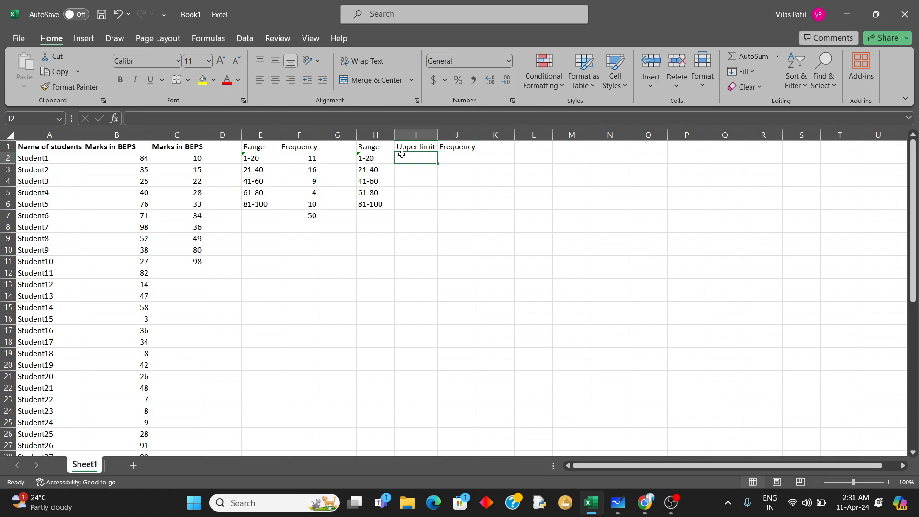
text(20)
key(Return)
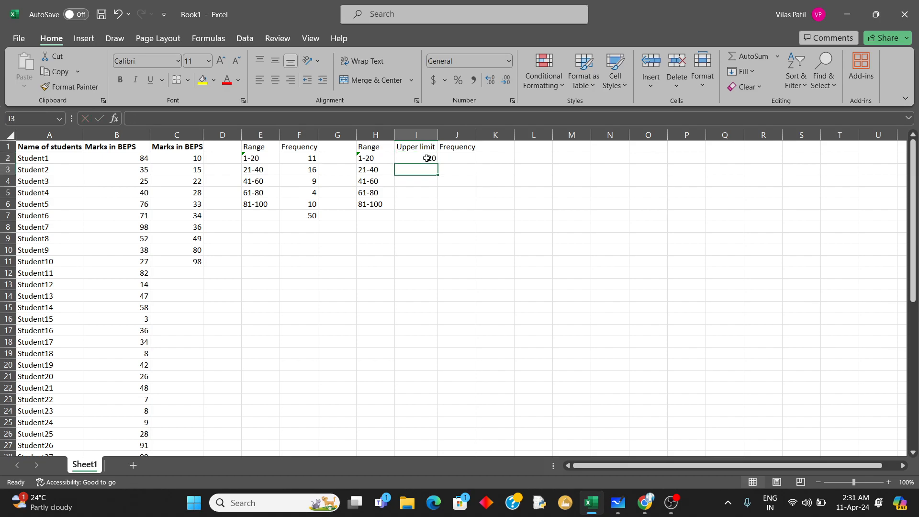
text(40)
key(Return)
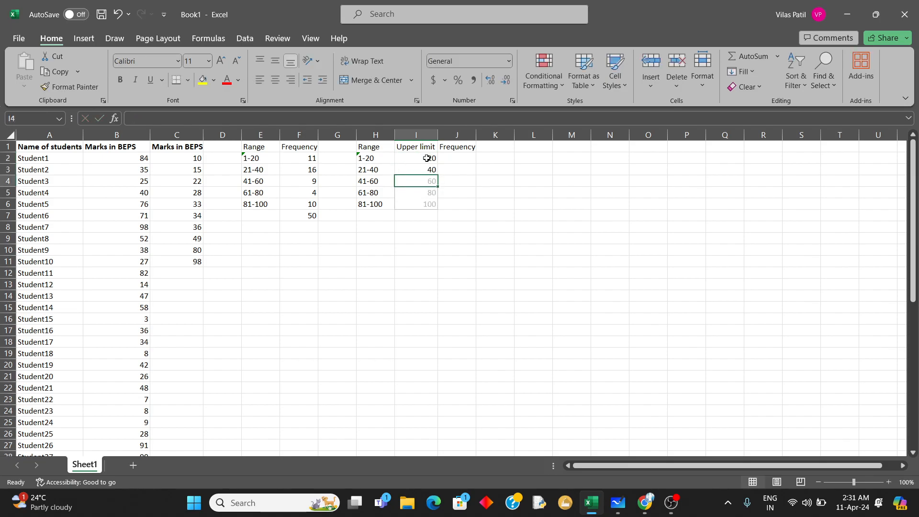
text(60)
key(Return)
text(80)
key(Return)
text(100)
key(Return)
Step: Start a FREQUENCY formula across J2:J6 with the marks in B2:B51 as its data array
drag(449, 159, 452, 203)
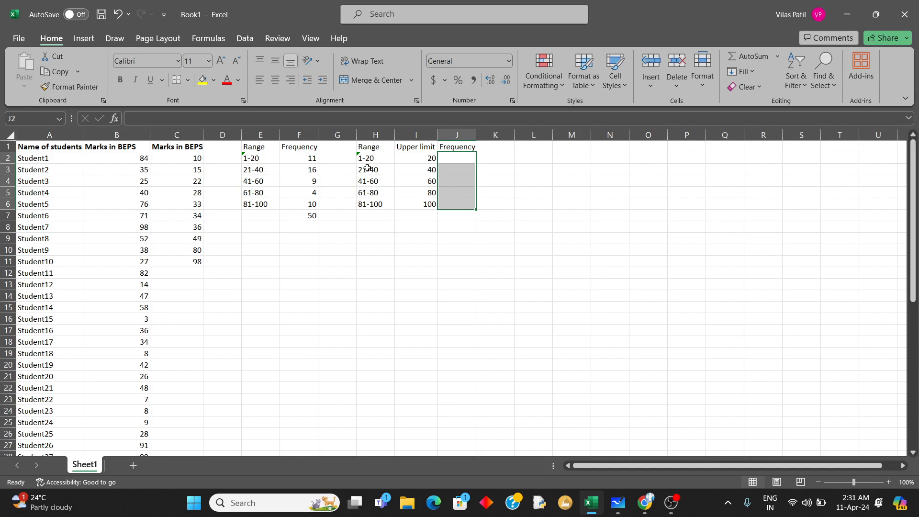
click(457, 160)
drag(458, 160, 458, 201)
text(=)
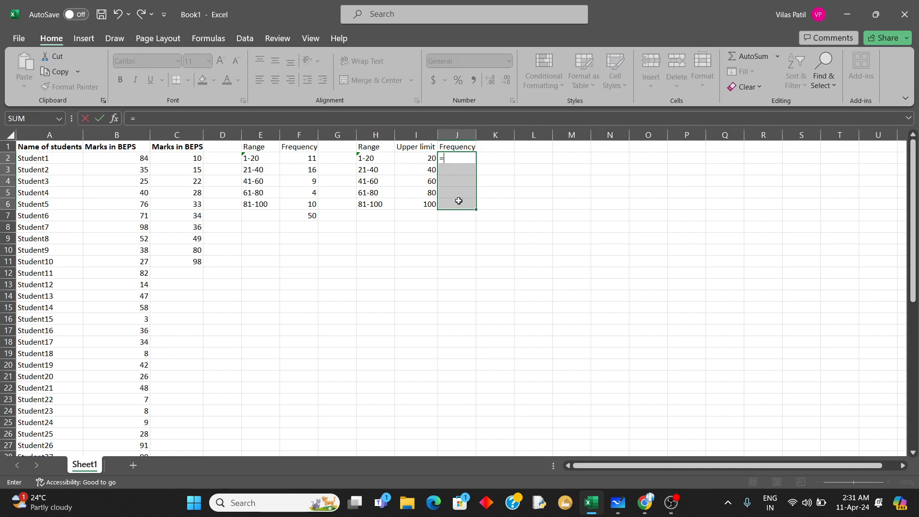
text(fr)
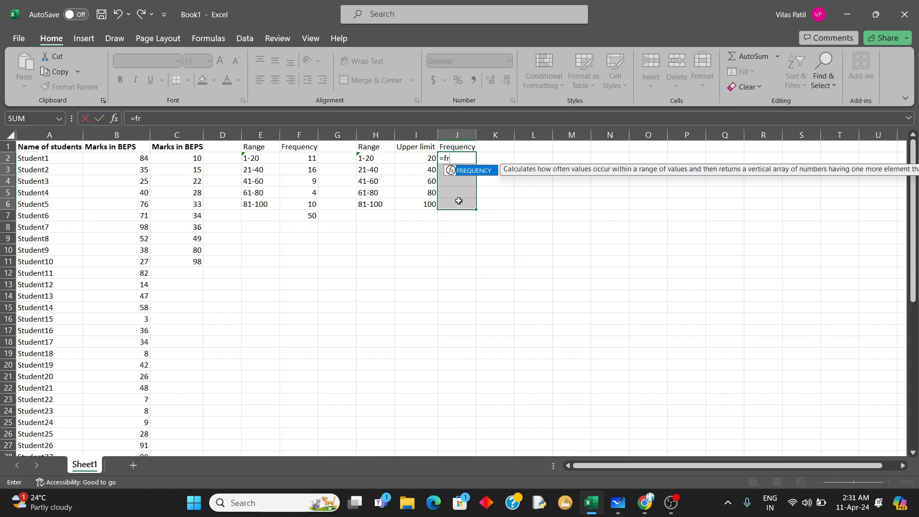
double_click(482, 171)
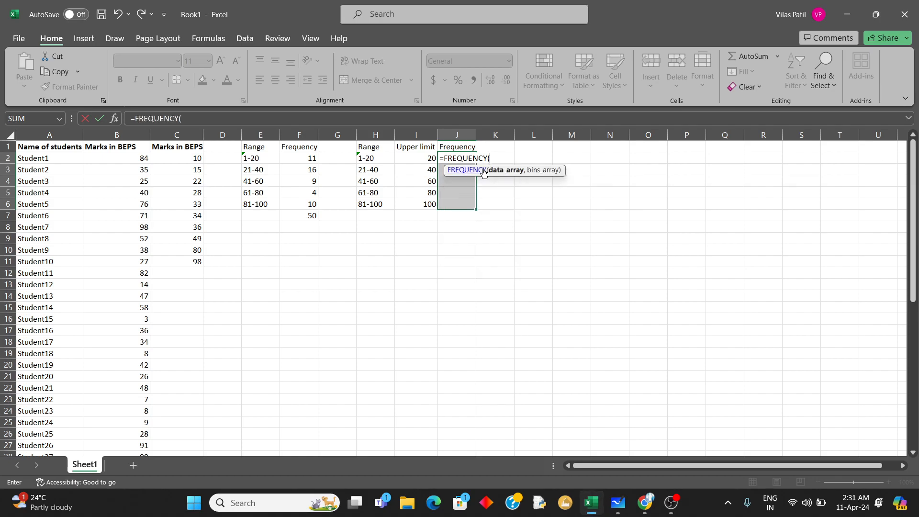
drag(136, 158, 135, 410)
scroll(505, 297, up, 8)
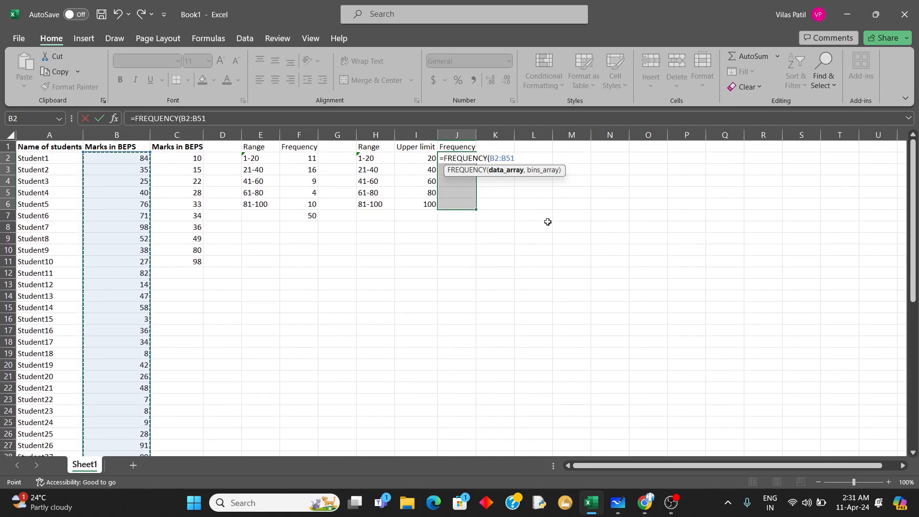
Step: Re-enter the formula's data array as B2:B51 and check that it extends to the last student's mark
key(BackSpace)
key(BackSpace)
key(BackSpace)
key(BackSpace)
key(BackSpace)
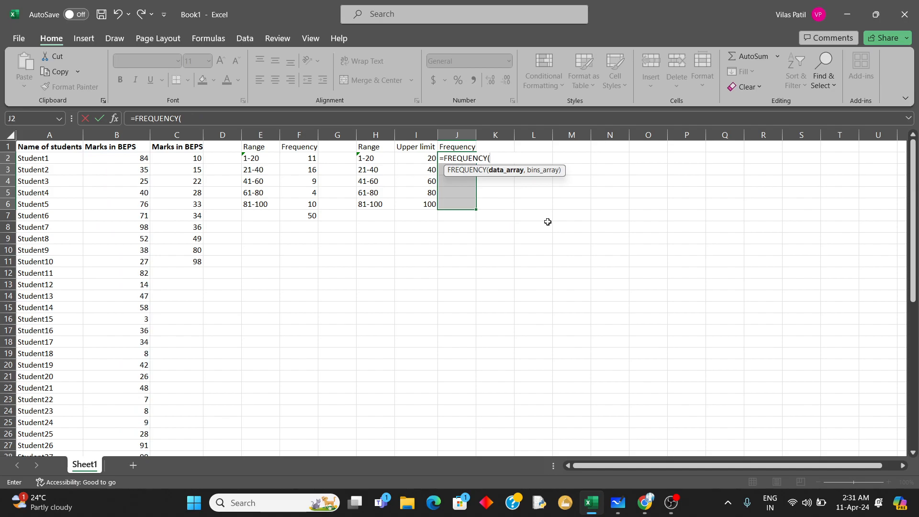
text(B2)
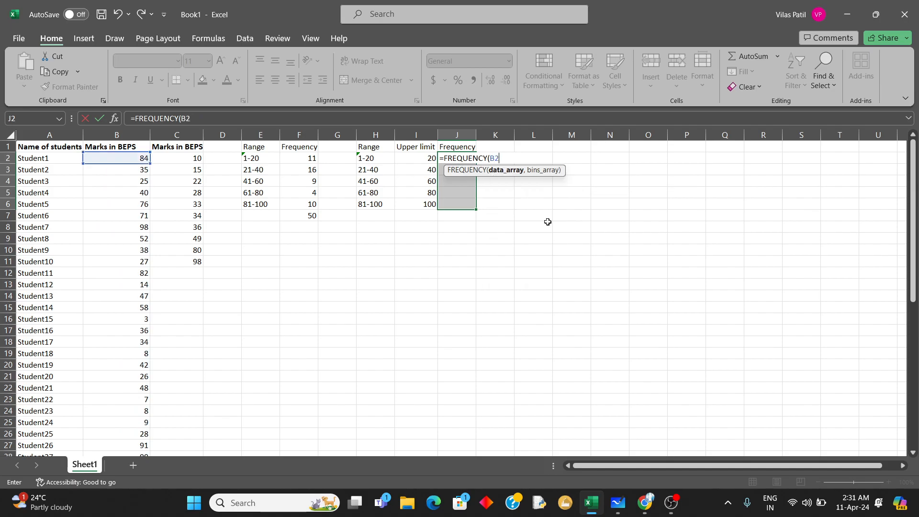
text(:B51)
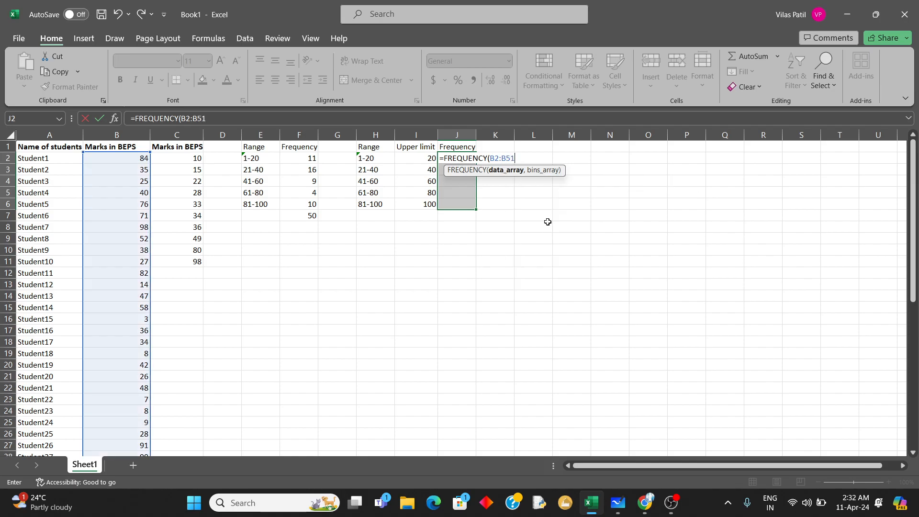
scroll(161, 324, down, 11)
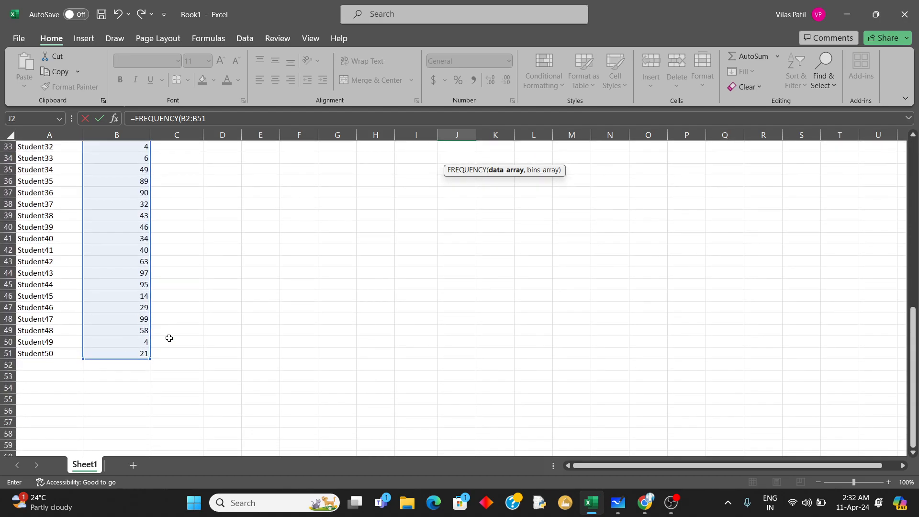
scroll(212, 322, up, 10)
scroll(213, 322, up, 1)
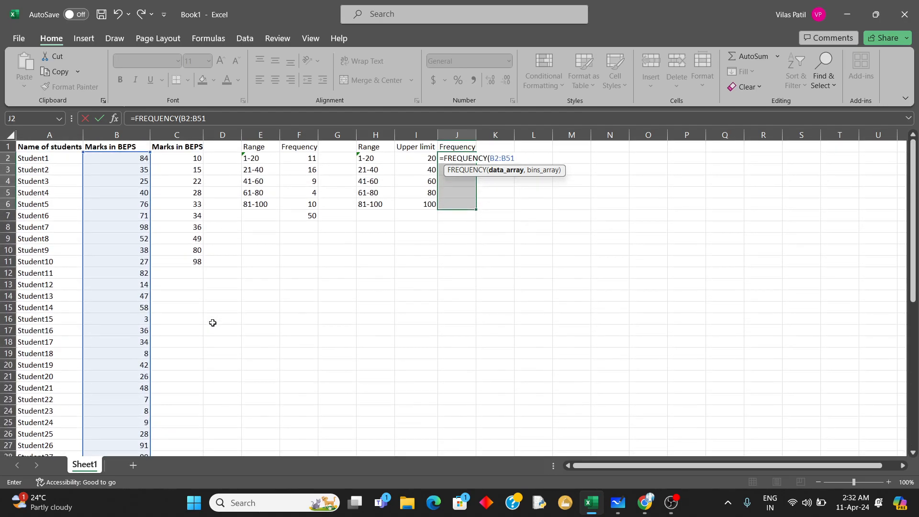
Step: Use the upper limits I2:I6 as the bins array and enter the FREQUENCY formula as an array formula over J2:J6
text(,)
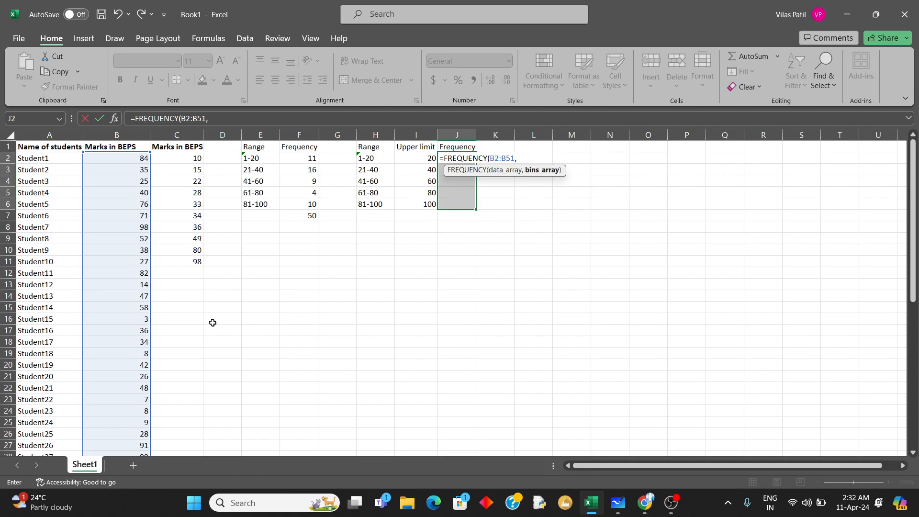
drag(414, 156, 413, 199)
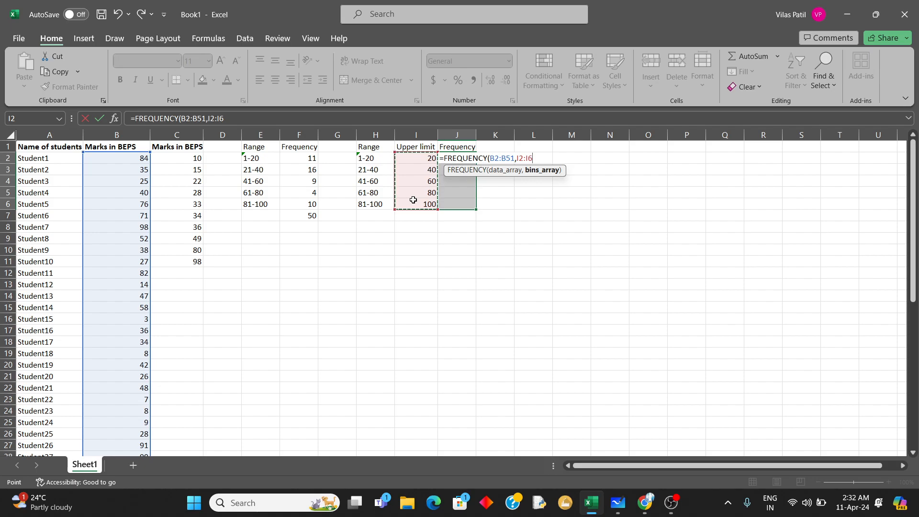
text())
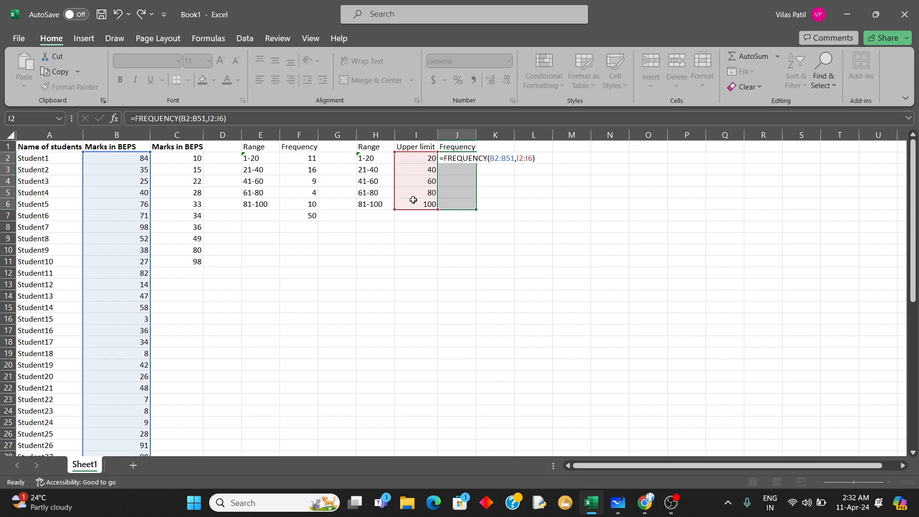
key(ctrl+shift+Return)
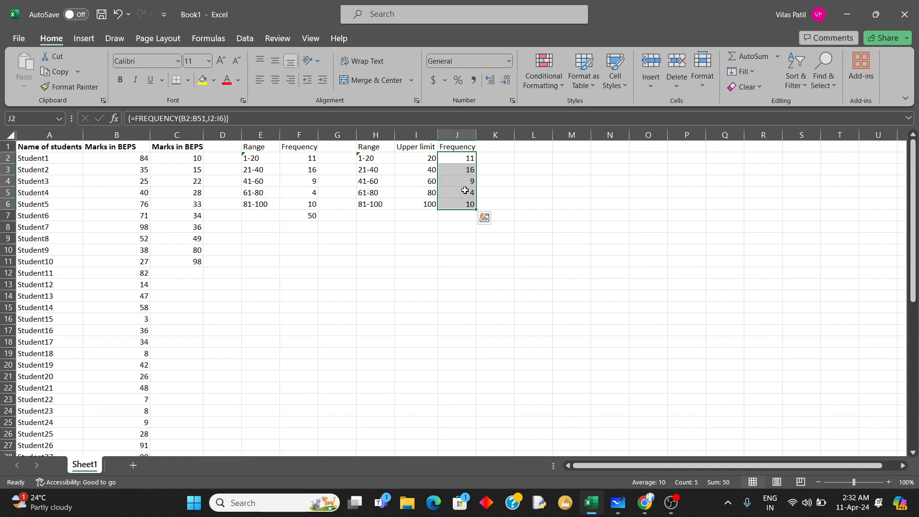
Step: Compare with the COUNTIFS formula in F2, and total the frequencies J2:J6 in J7 with AutoSum
click(299, 159)
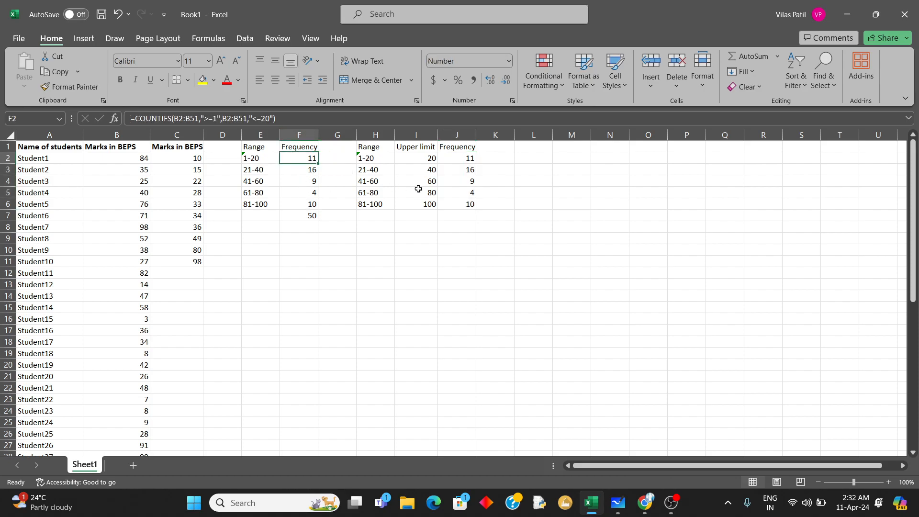
click(467, 214)
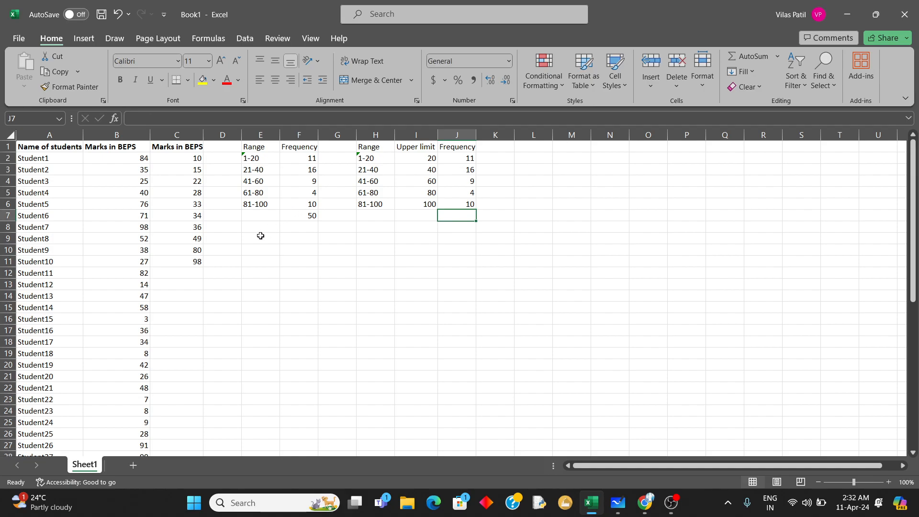
click(259, 231)
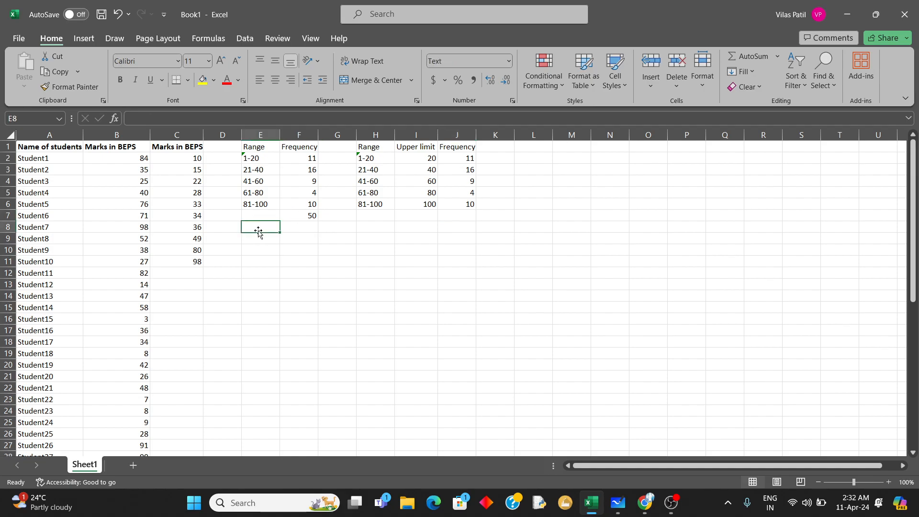
click(383, 217)
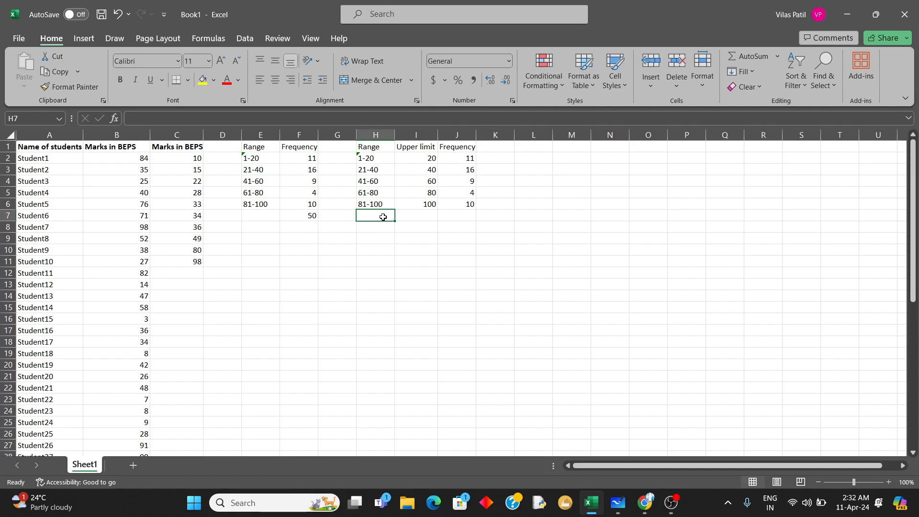
drag(469, 160, 470, 205)
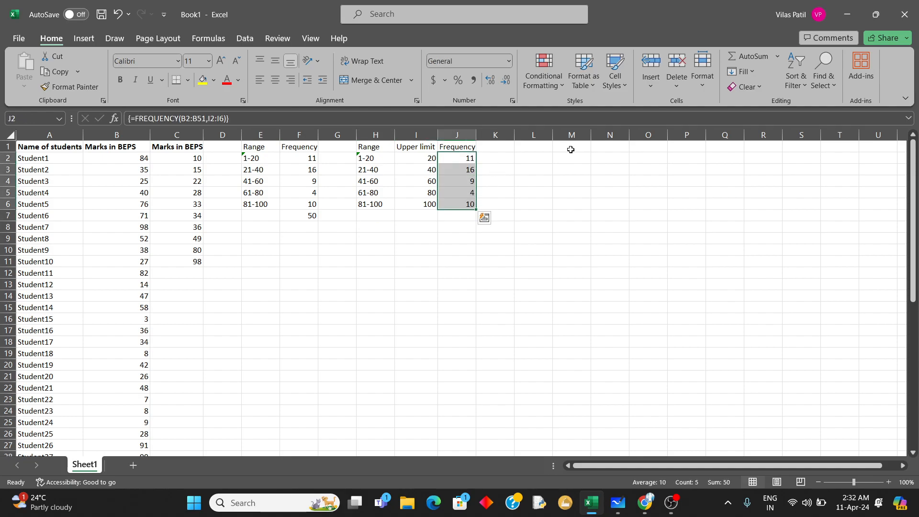
click(746, 60)
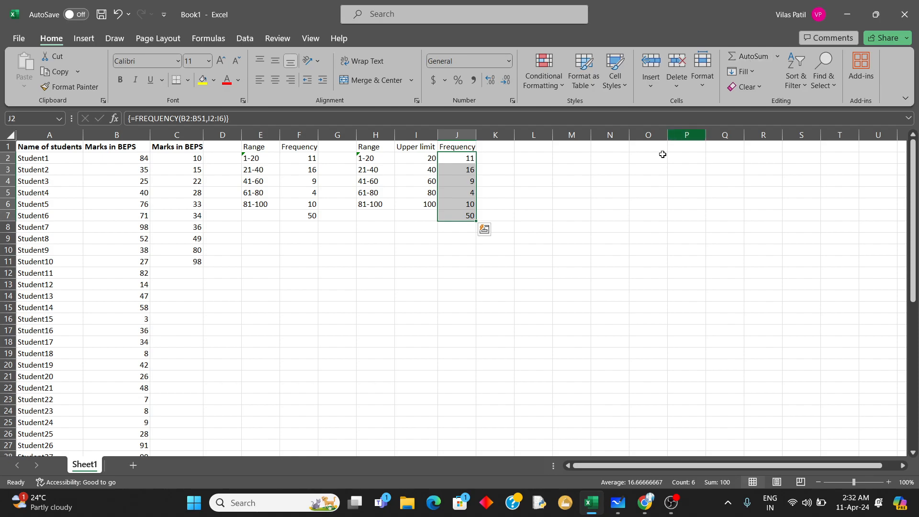
Step: Apply all borders to the two frequency tables, E1:F6 and H1:J6
click(268, 228)
drag(253, 148, 291, 204)
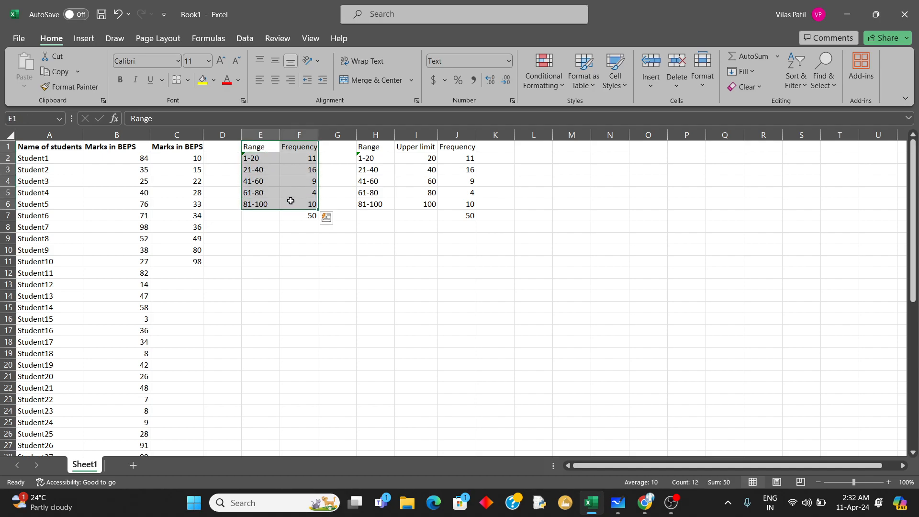
click(188, 80)
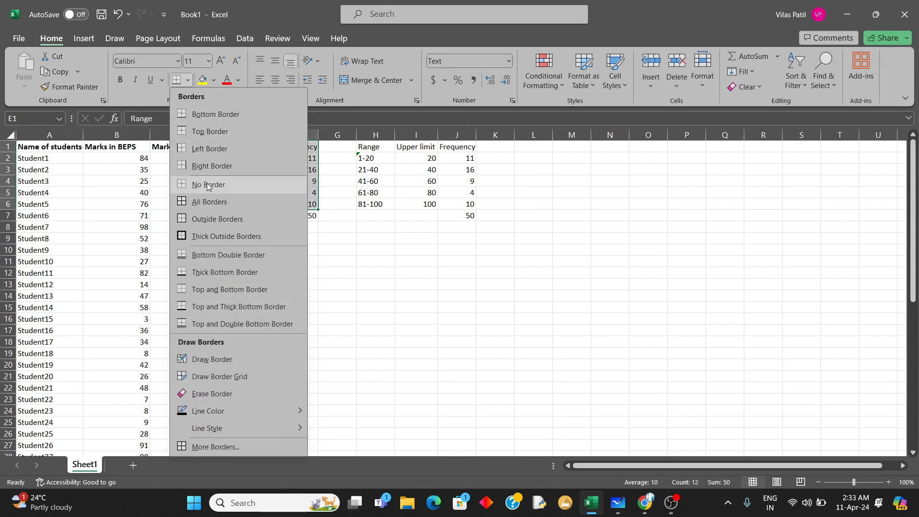
click(209, 203)
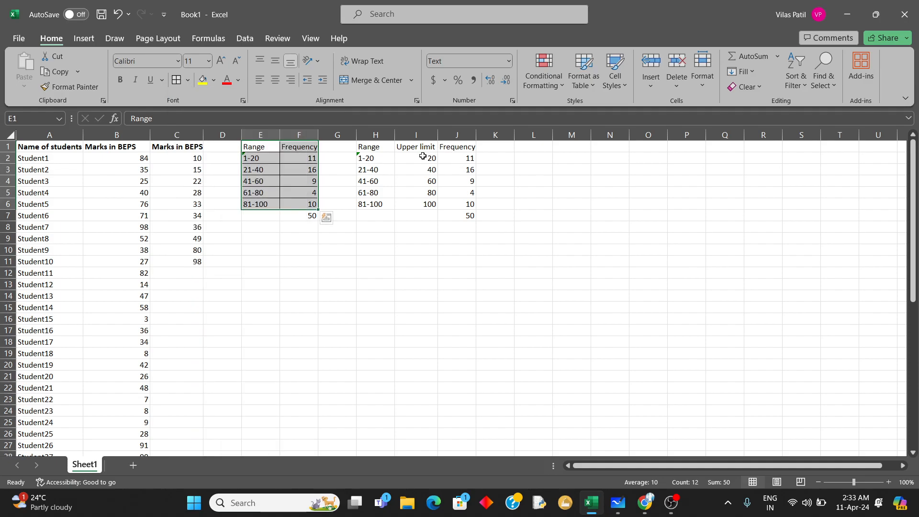
drag(376, 147, 463, 204)
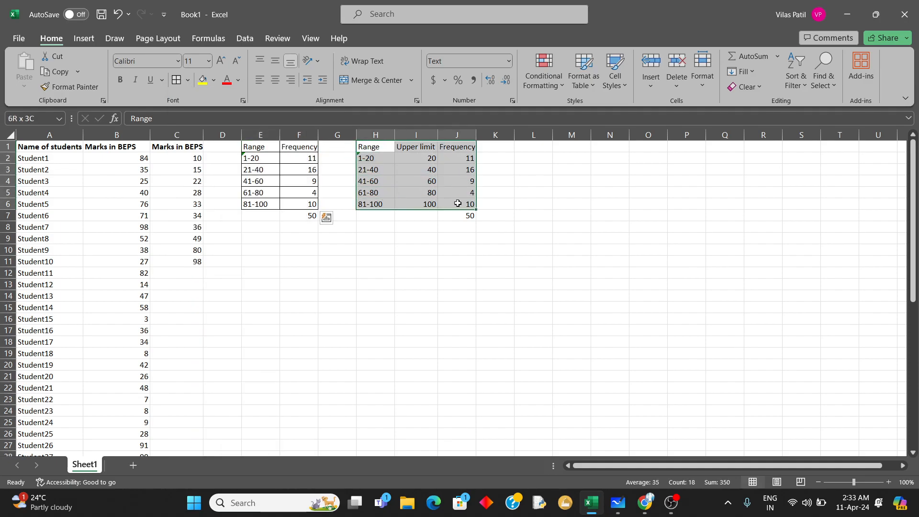
click(177, 80)
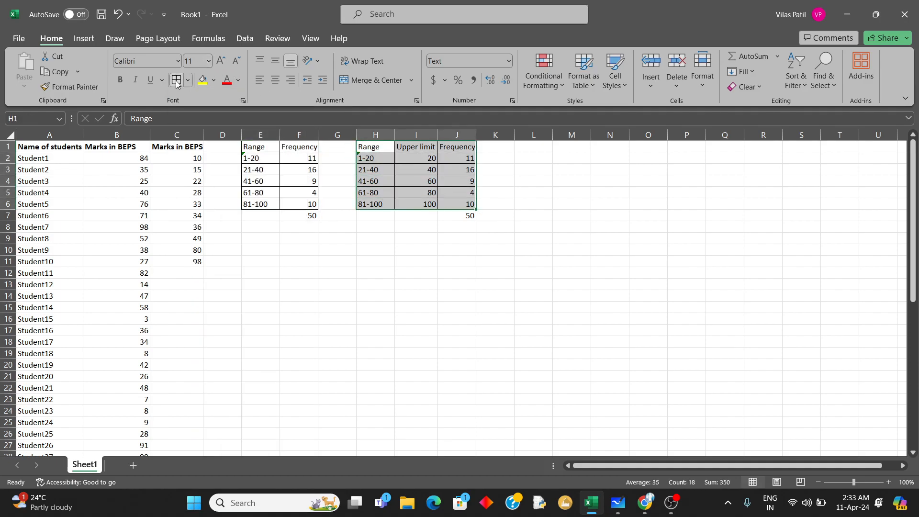
Step: Make the headers of both frequency tables bold and reapply all borders to E1:F1 and H1:J1
drag(255, 146, 536, 146)
key(ctrl+b)
drag(261, 152, 289, 148)
click(175, 80)
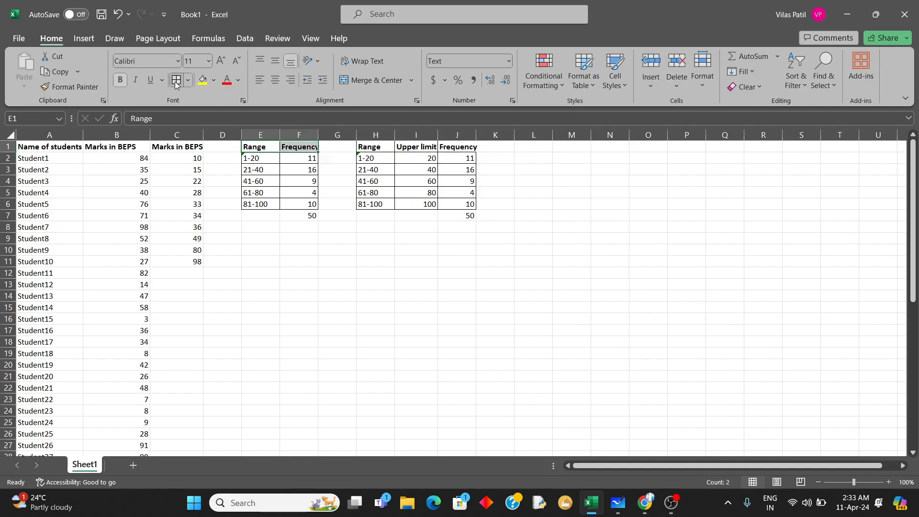
drag(381, 145, 457, 146)
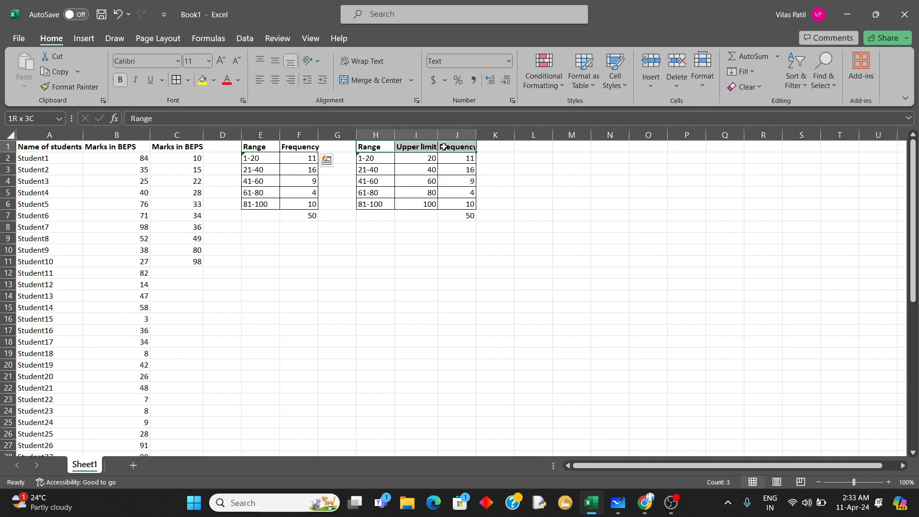
click(177, 81)
click(261, 215)
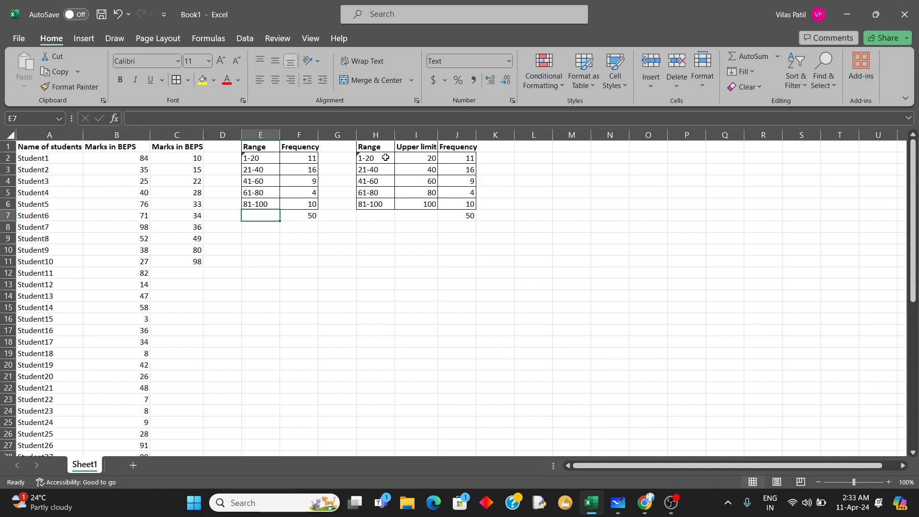
Step: Insert a 2-D pie chart of the ranges H1:H6 and frequencies J1:J6, and place it just below the frequency tables
click(85, 38)
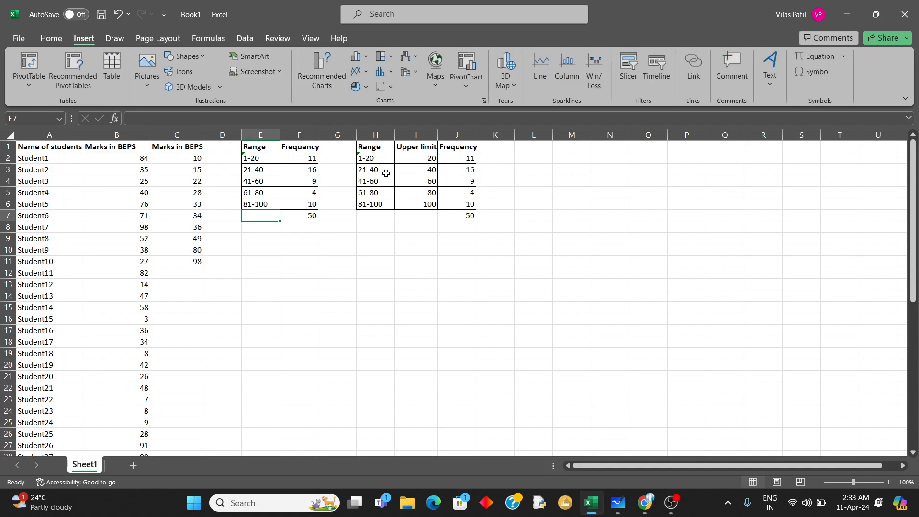
drag(388, 158, 384, 204)
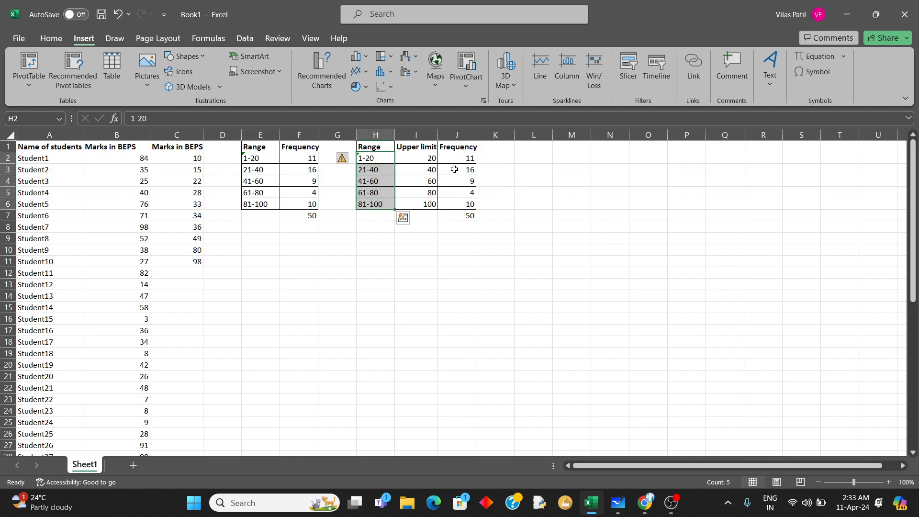
drag(468, 158, 467, 204)
drag(380, 160, 380, 203)
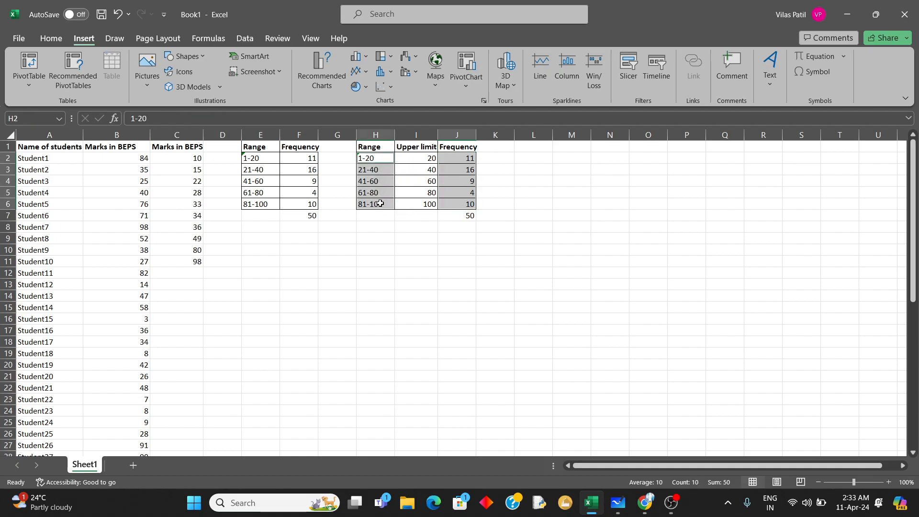
drag(379, 157, 379, 201)
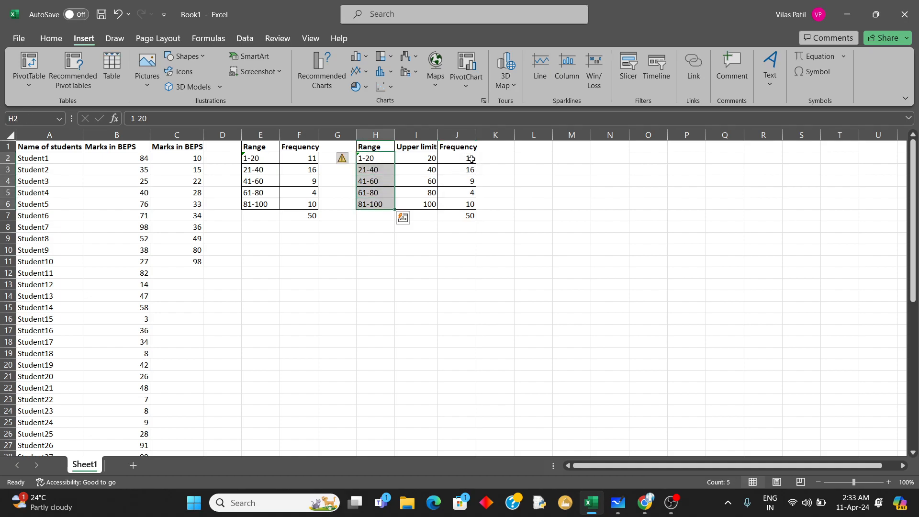
click(403, 218)
drag(381, 148, 383, 205)
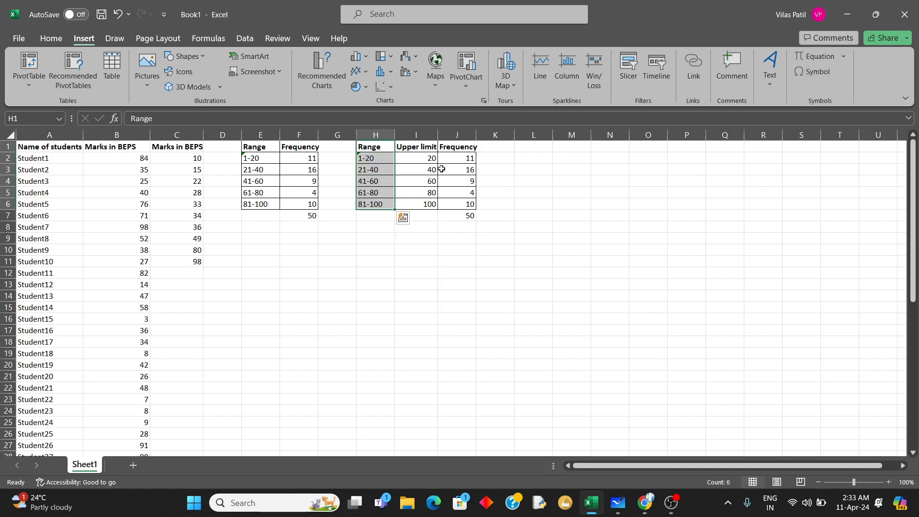
drag(464, 147, 469, 206)
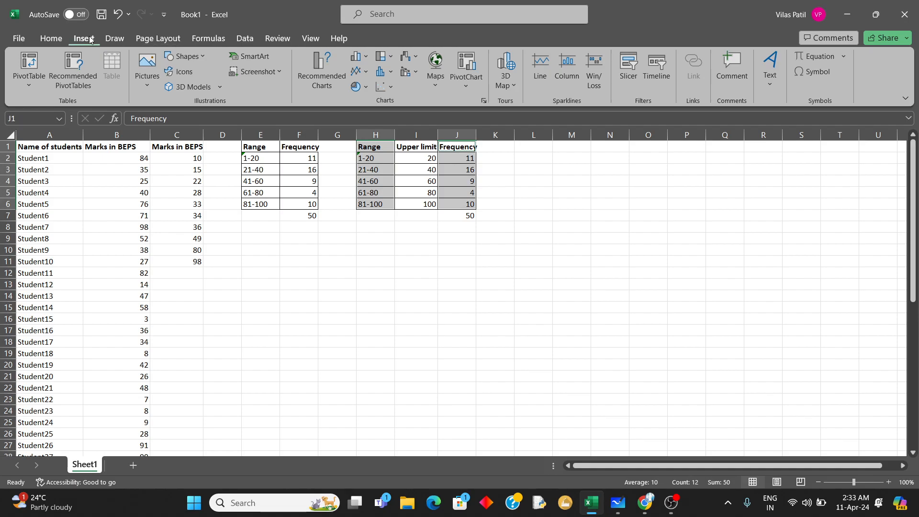
click(366, 88)
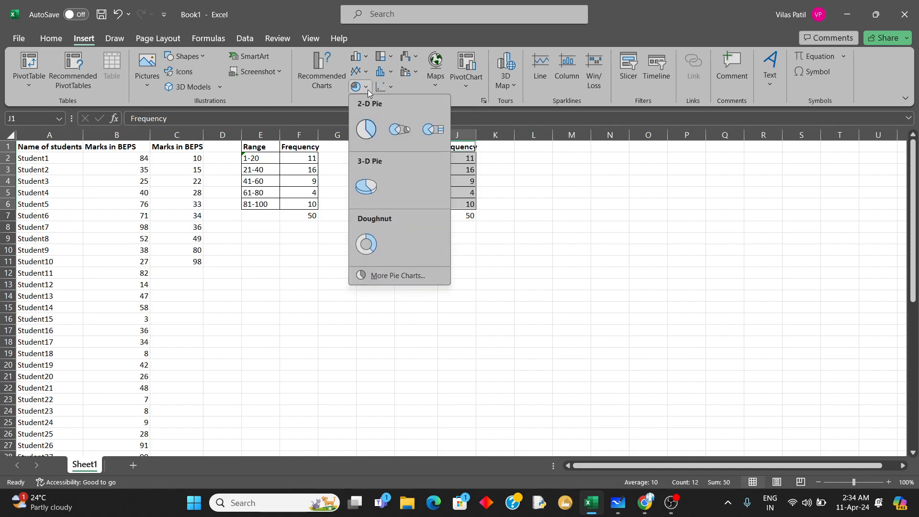
click(366, 129)
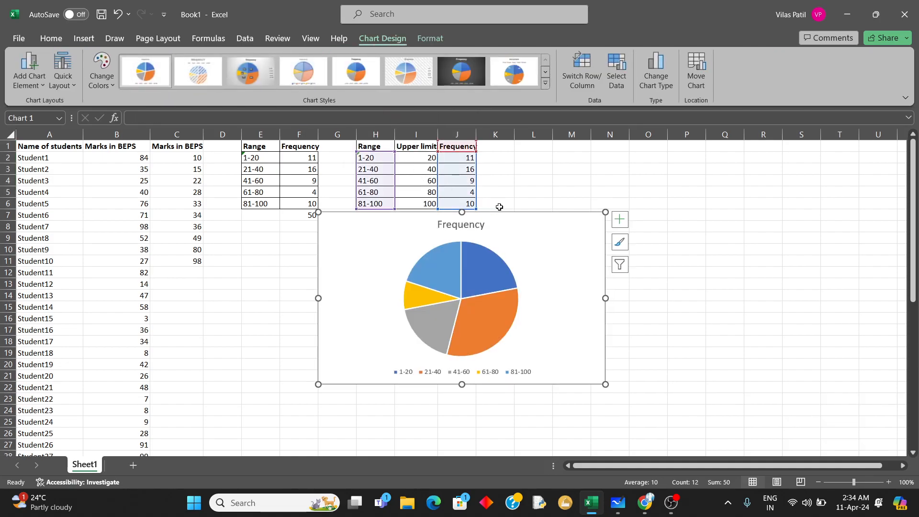
drag(500, 212, 495, 236)
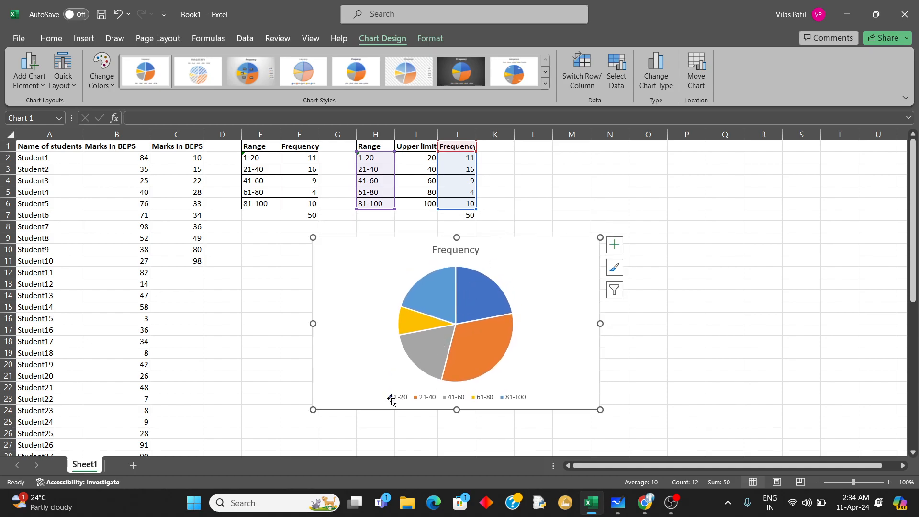
Step: Set the font style of all the pie chart's text to Bold and shift the chart so it starts under column E
click(410, 397)
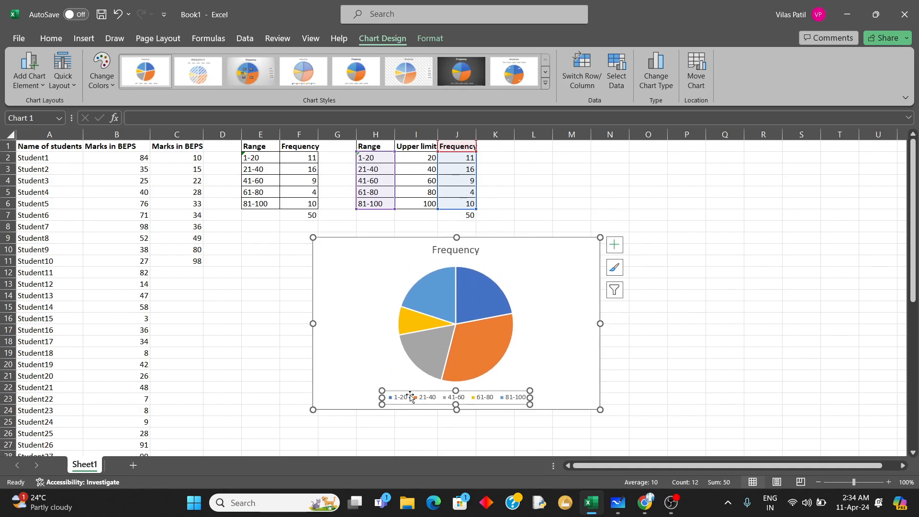
click(574, 326)
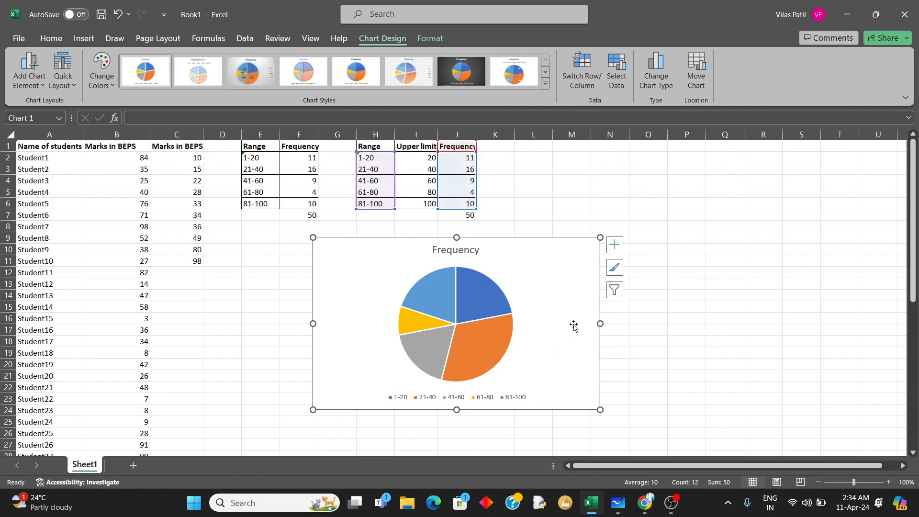
right_click(573, 326)
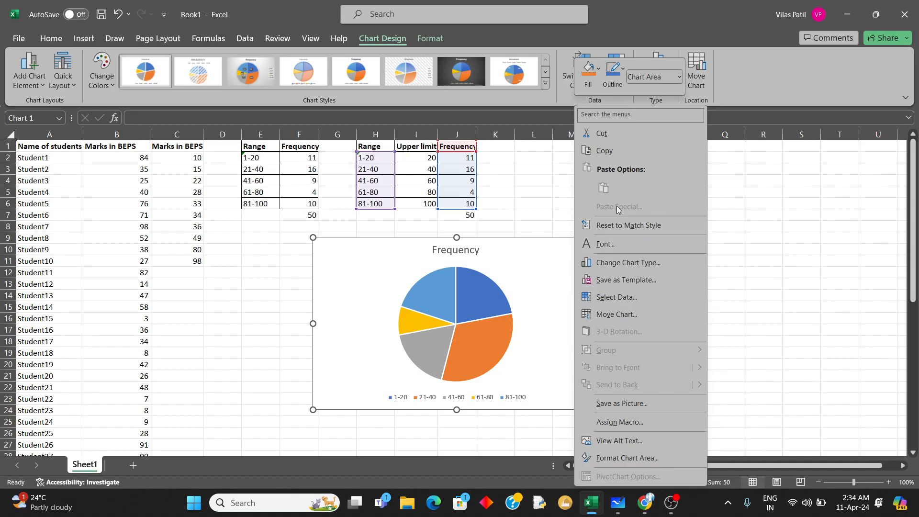
click(625, 249)
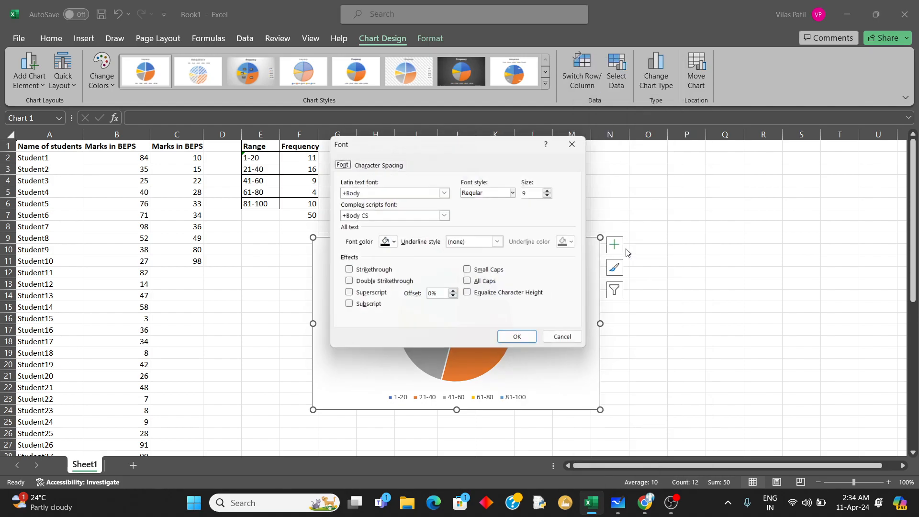
drag(523, 143, 843, 70)
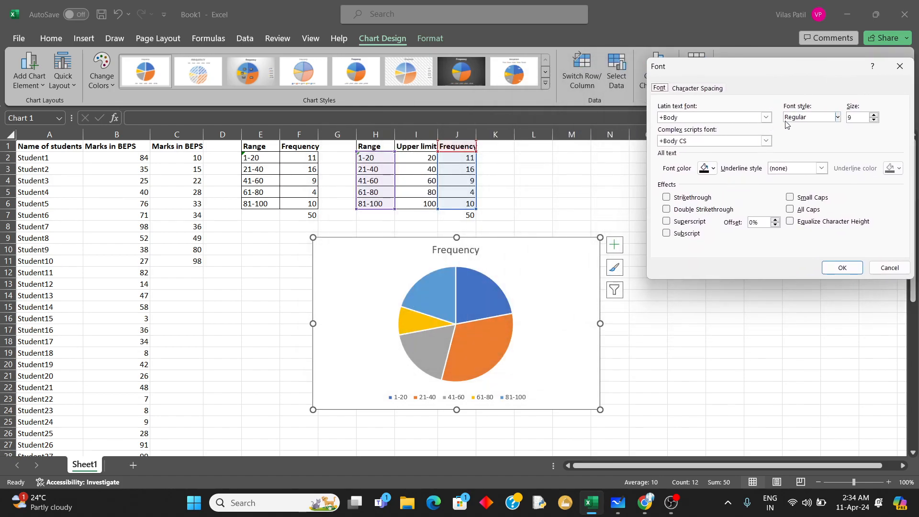
click(837, 118)
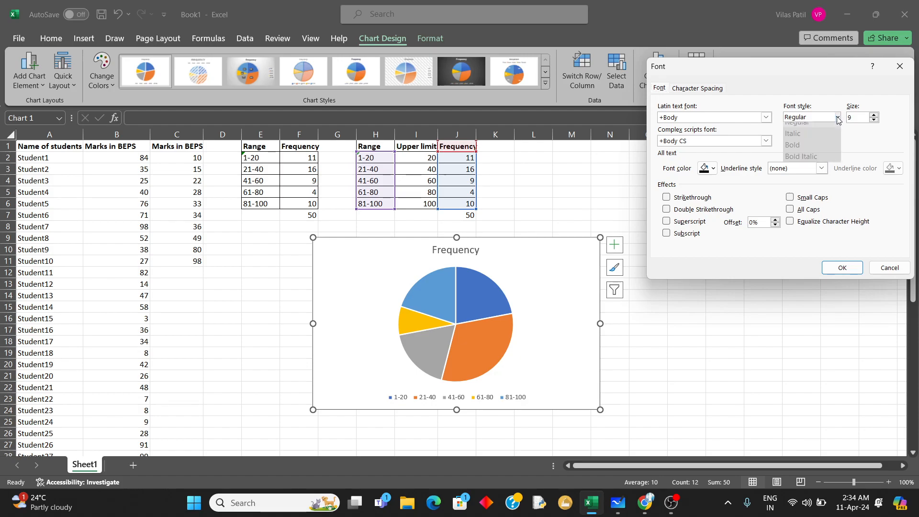
click(809, 150)
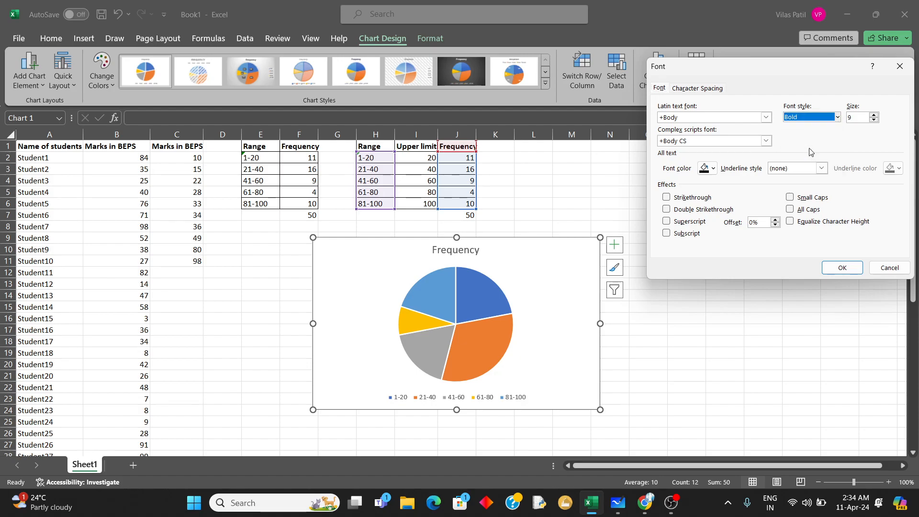
click(839, 267)
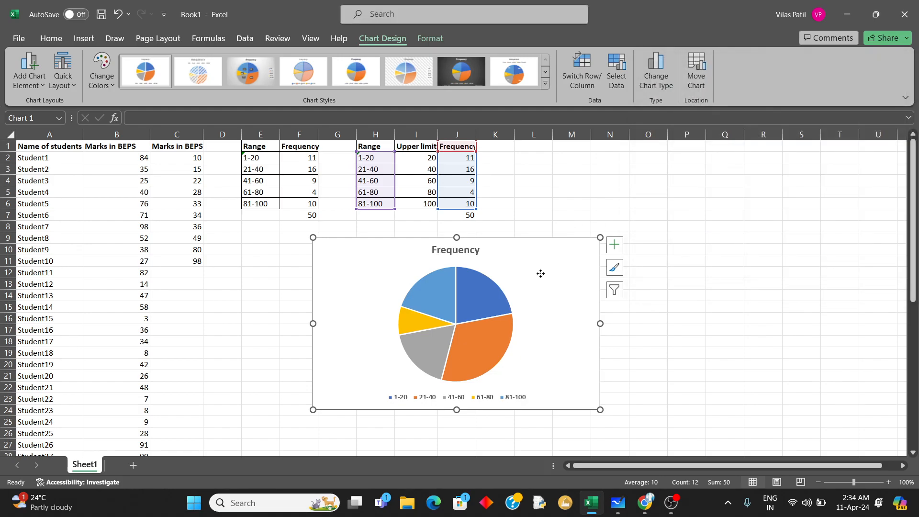
drag(541, 278, 464, 273)
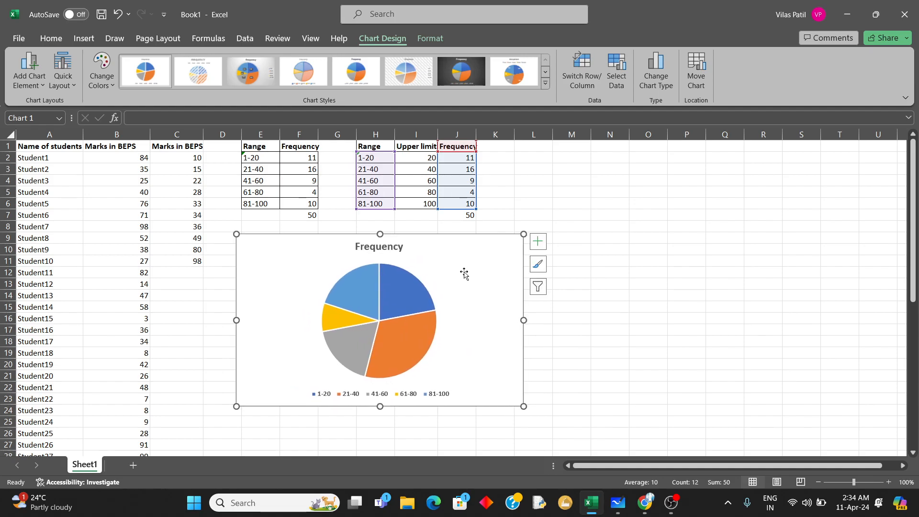
Step: Change the pie chart to a Clustered Column chart, using the variant that shows each marks range as a separately coloured series
right_click(464, 273)
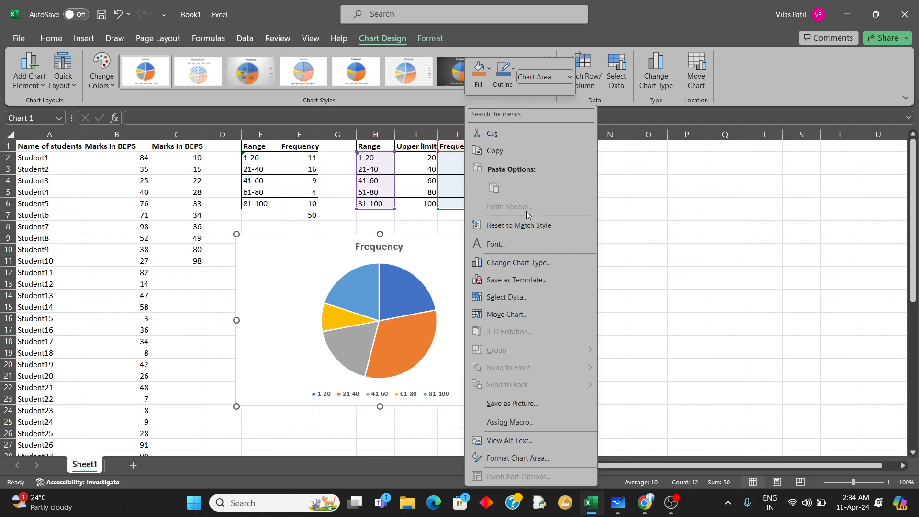
click(439, 273)
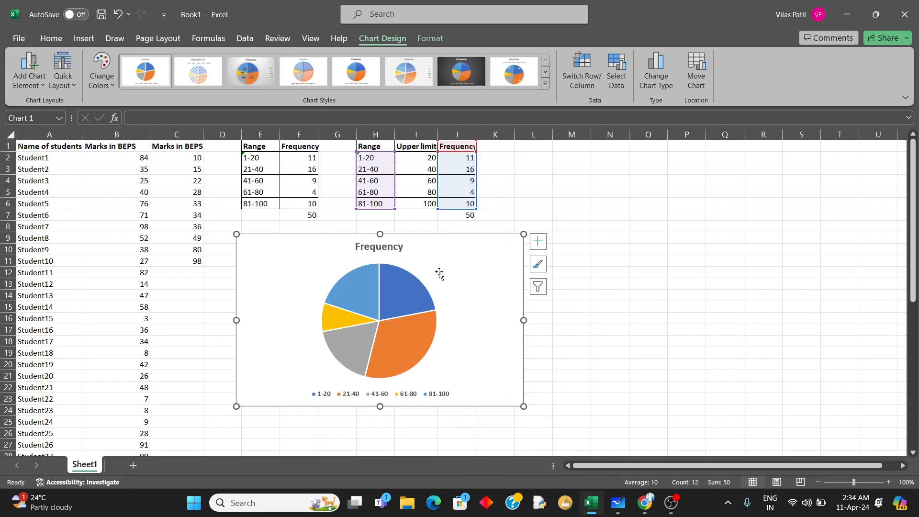
right_click(438, 271)
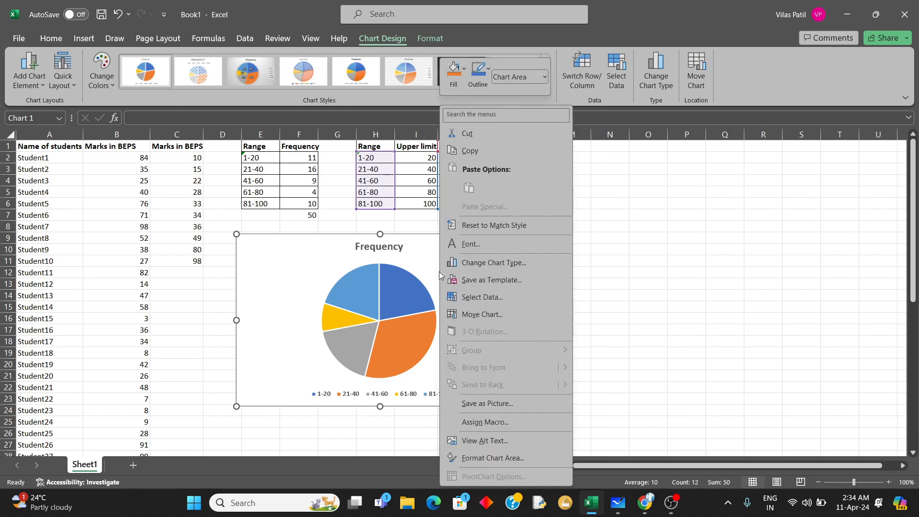
click(495, 266)
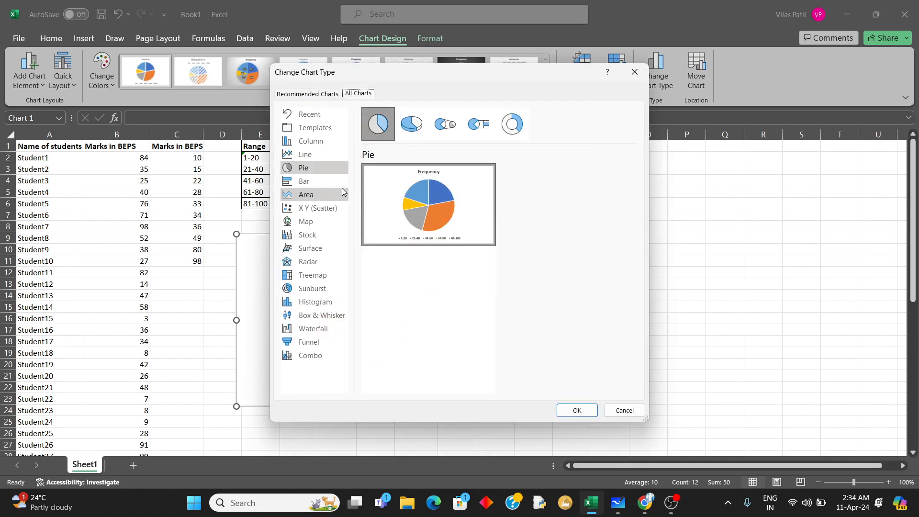
click(313, 144)
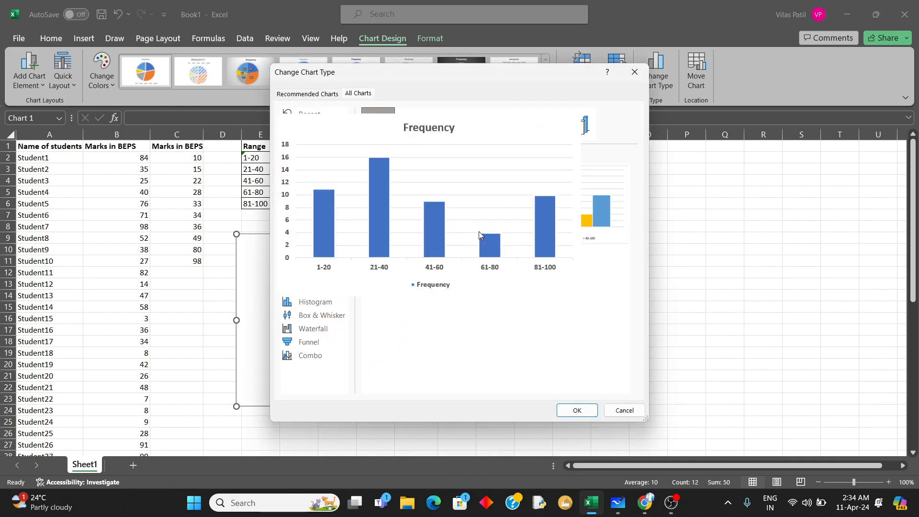
mouse_move(584, 209)
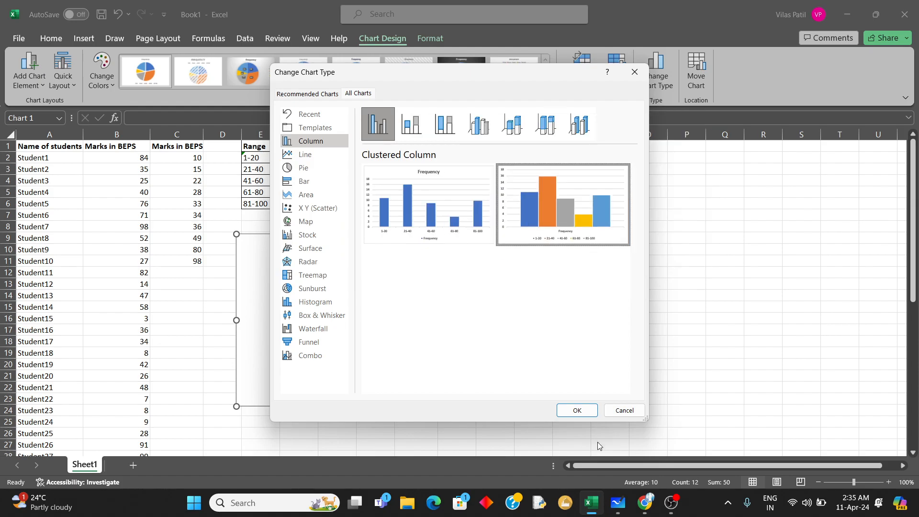
click(577, 410)
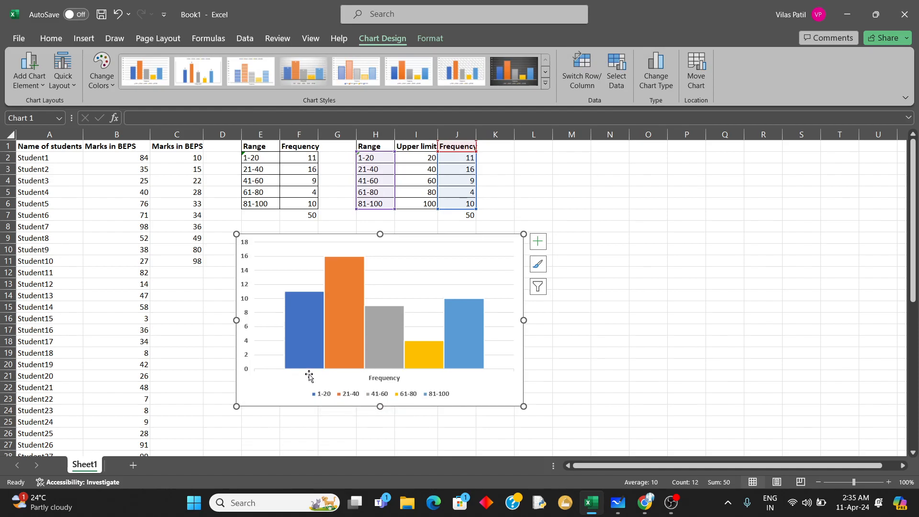
Step: Examine the column chart's 1-20 and 81-100 columns and match them with the legend's marks ranges
click(303, 354)
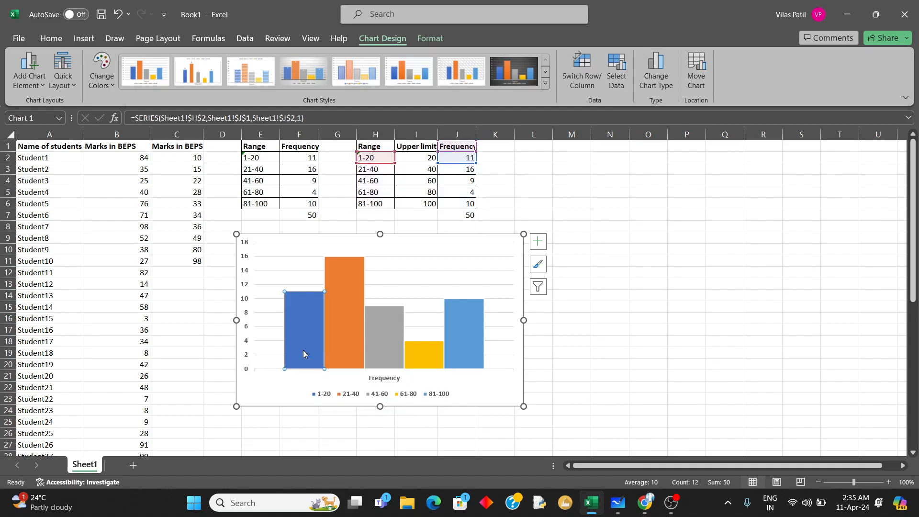
click(322, 398)
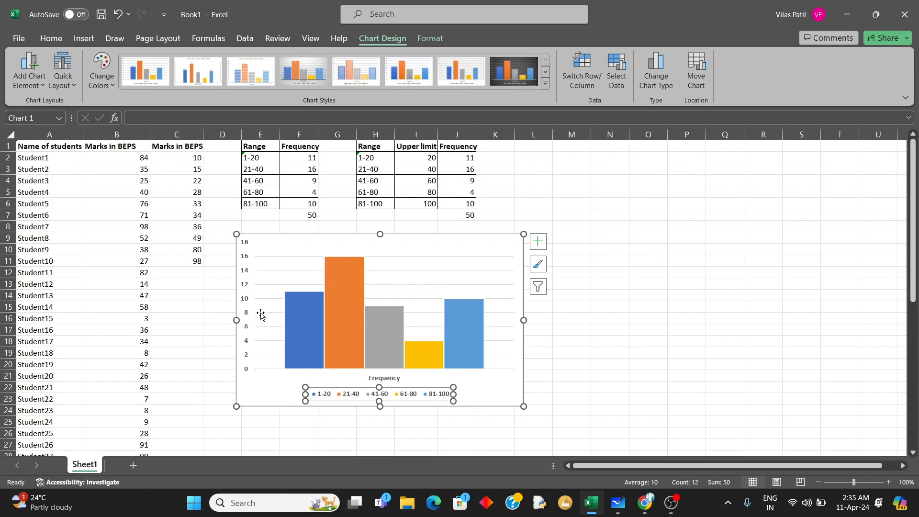
click(290, 295)
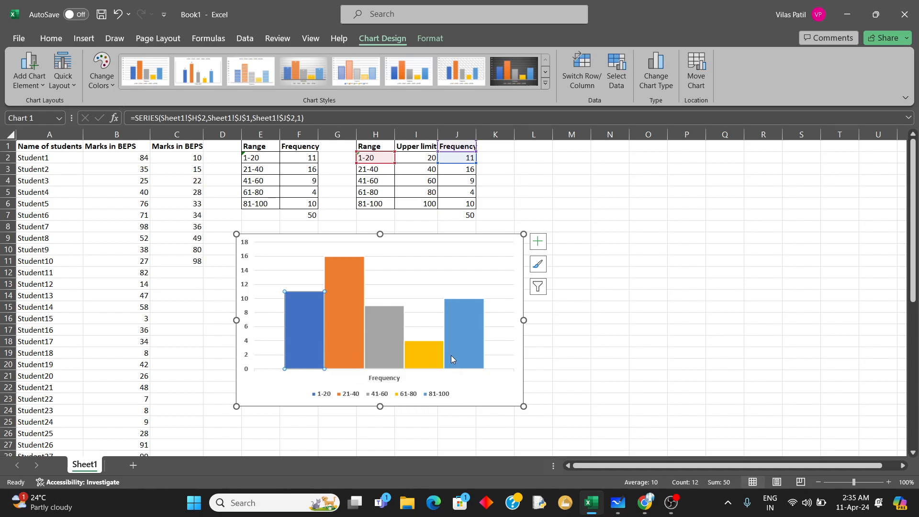
mouse_move(452, 359)
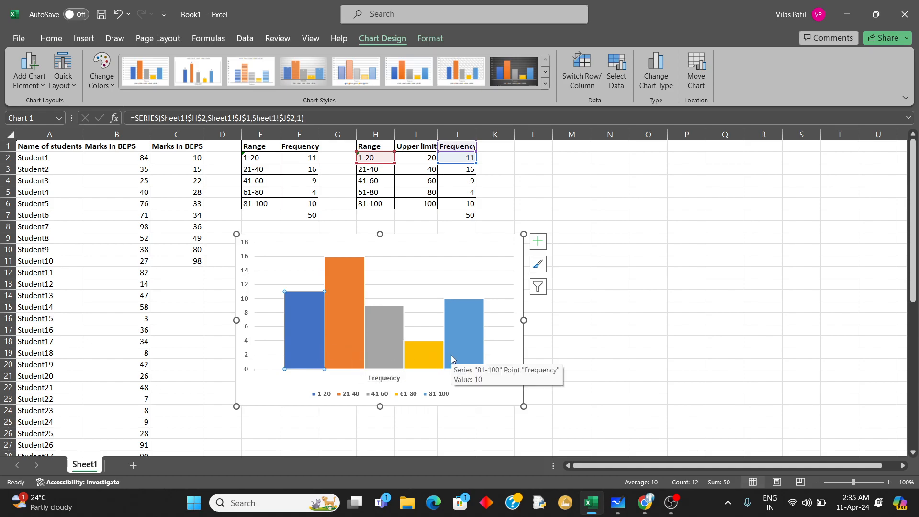